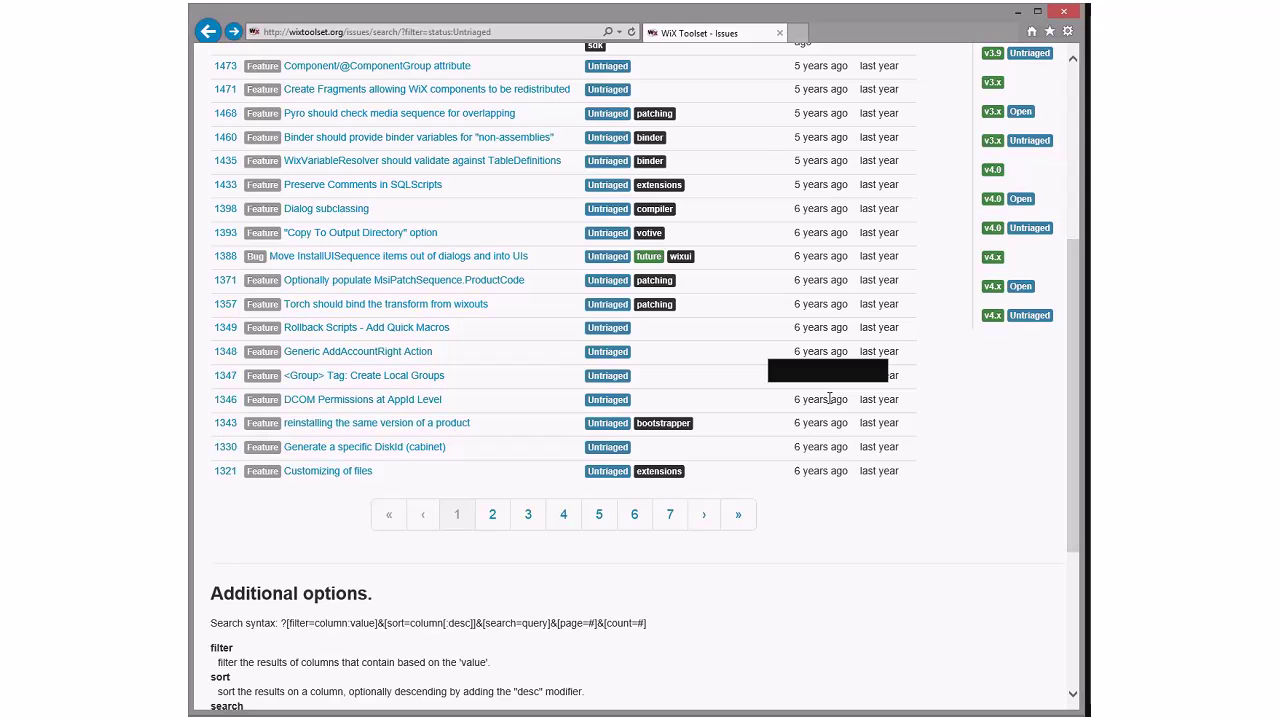
Step: Look through the first page of untriaged issues, from the newest entries down to the oldest
{"action": "scroll", "coordinate": [829, 398], "scroll_direction": "up", "scroll_amount": 2}
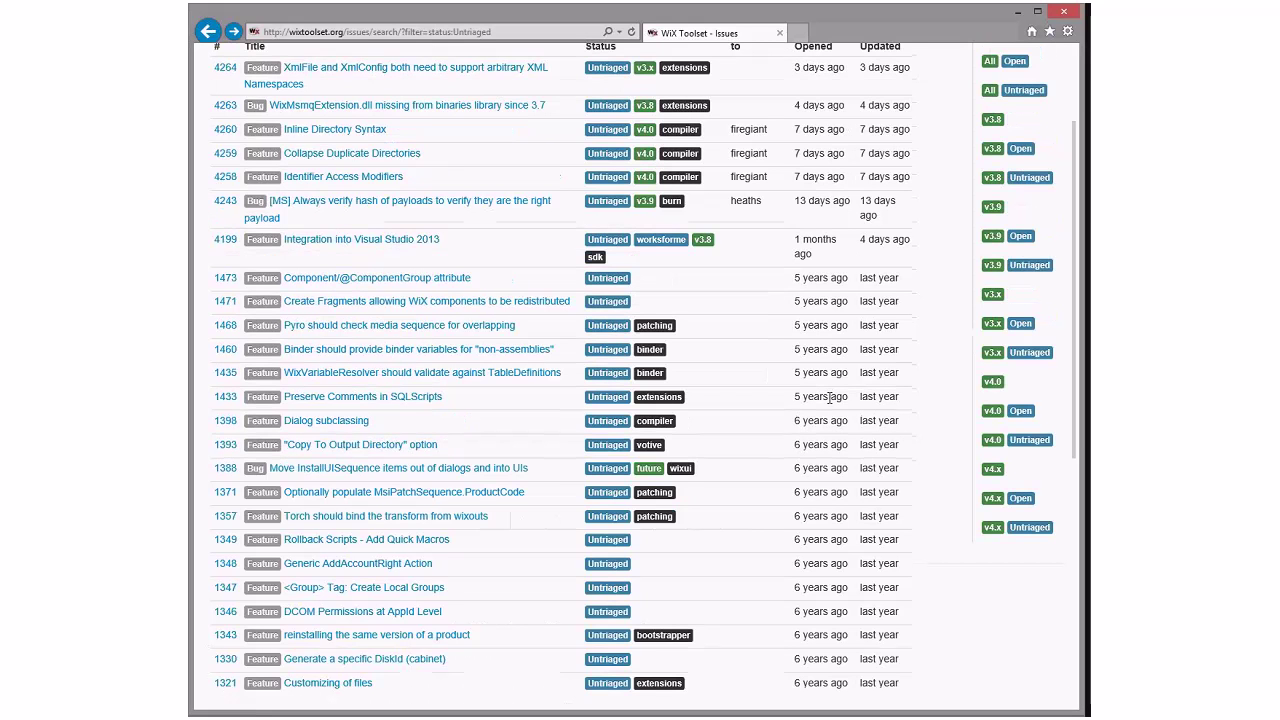
{"action": "scroll", "coordinate": [790, 400], "scroll_direction": "up", "scroll_amount": 2}
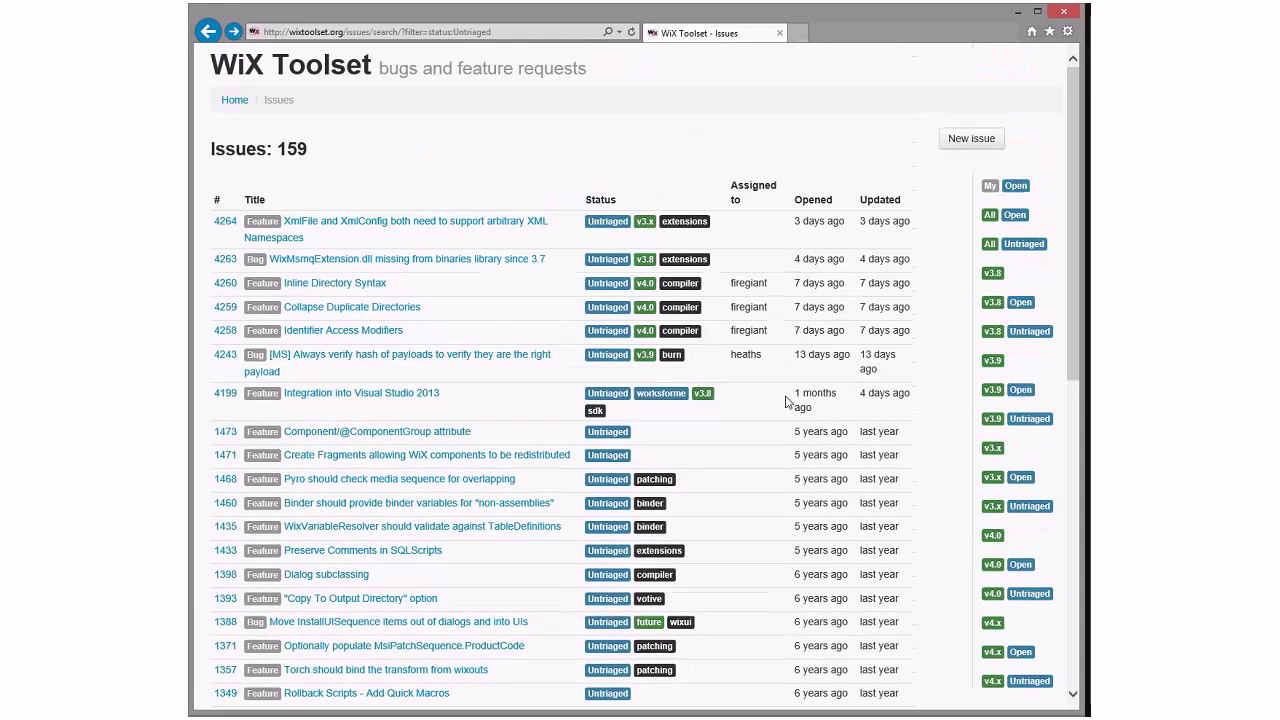
{"action": "scroll", "coordinate": [797, 381], "scroll_direction": "down", "scroll_amount": 1}
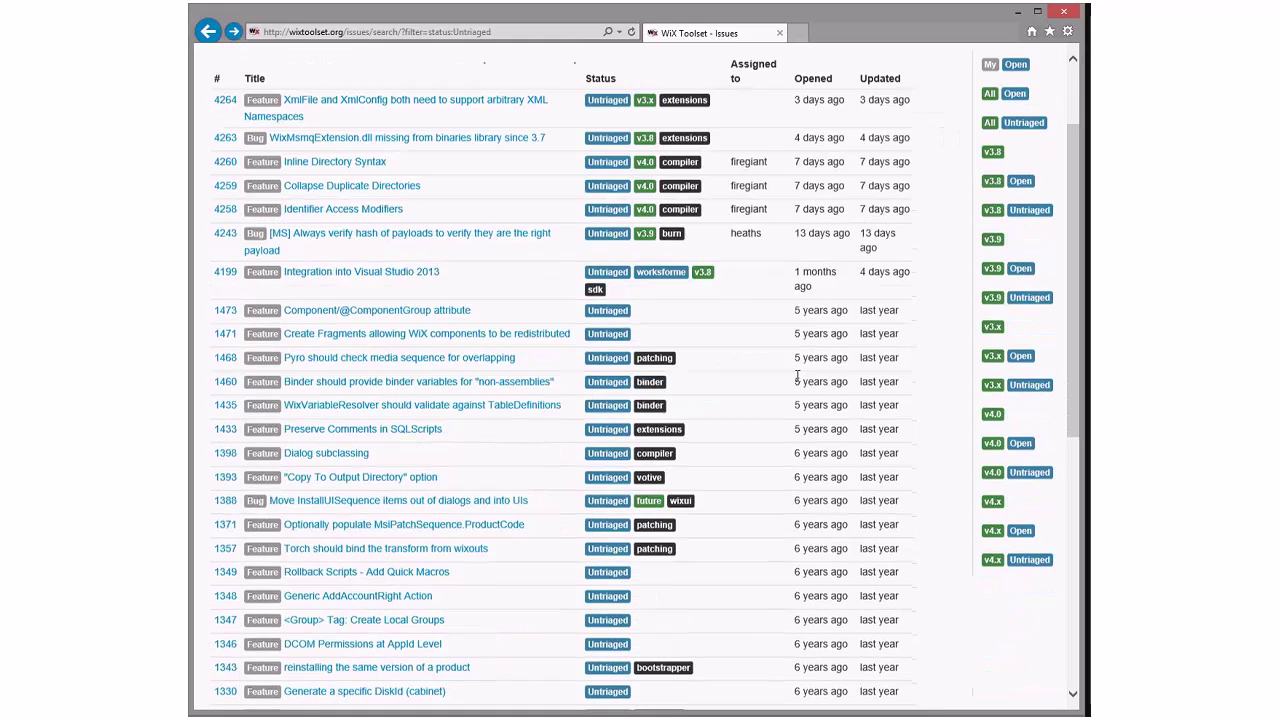
{"action": "scroll", "coordinate": [797, 376], "scroll_direction": "down", "scroll_amount": 1}
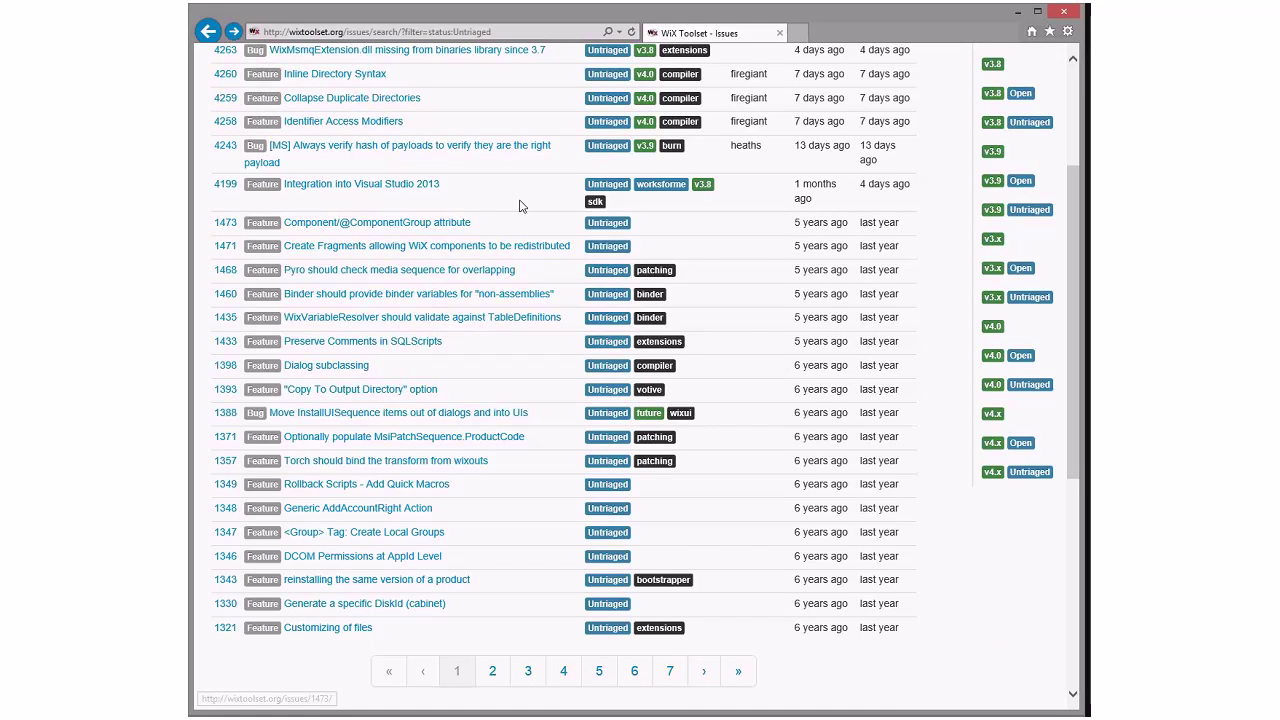
{"action": "scroll", "coordinate": [519, 205], "scroll_direction": "up", "scroll_amount": 3}
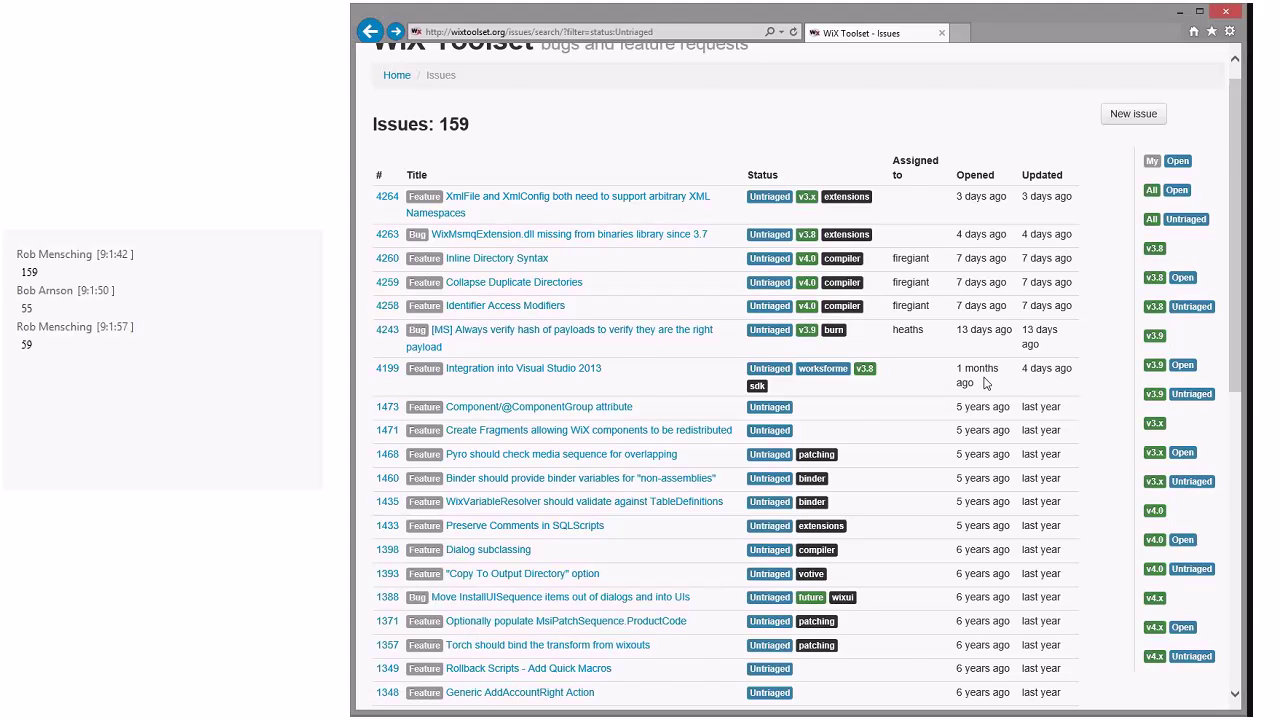
{"action": "scroll", "coordinate": [940, 385], "scroll_direction": "down", "scroll_amount": 3}
{"action": "scroll", "coordinate": [937, 386], "scroll_direction": "down", "scroll_amount": 1}
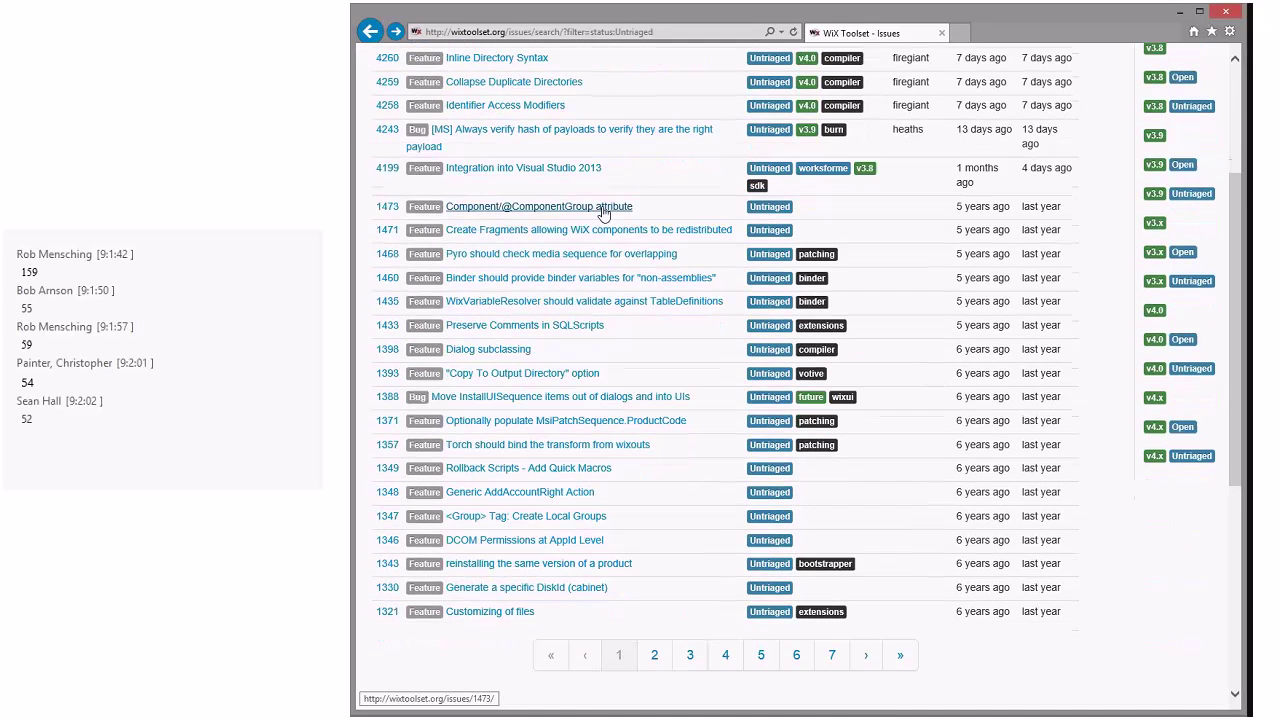
{"action": "left_click", "coordinate": [603, 207]}
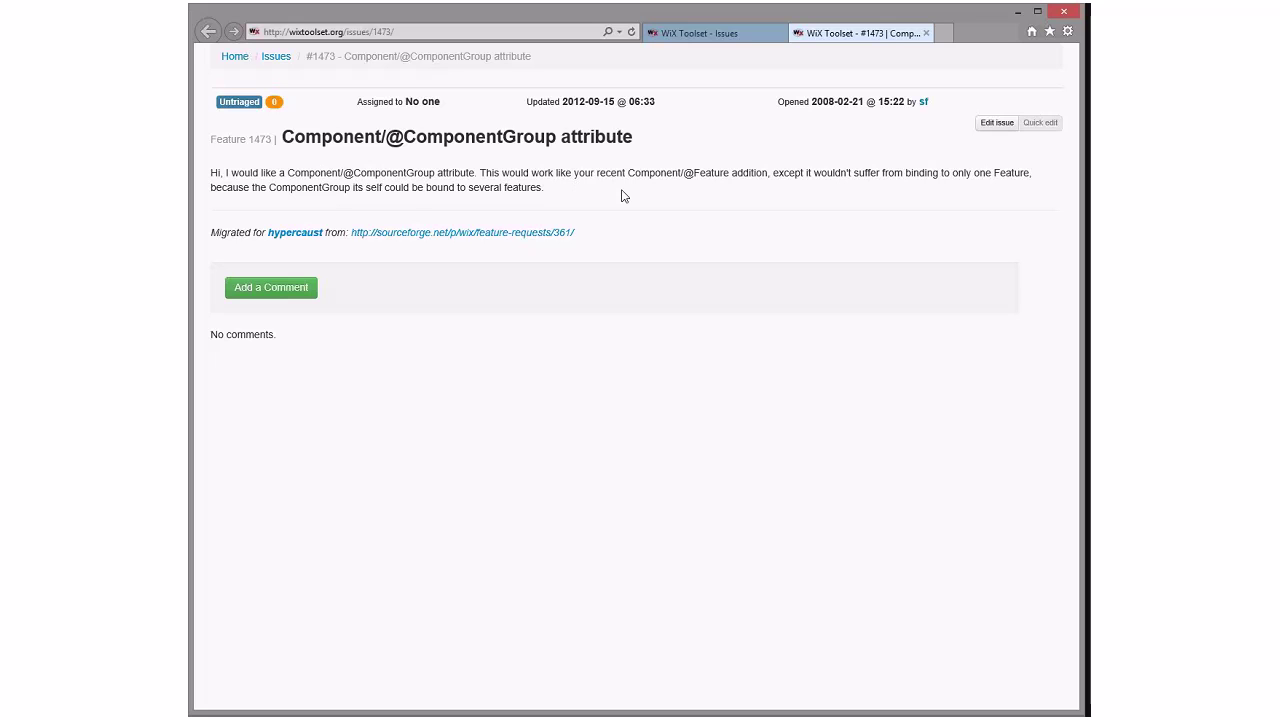
{"action": "double_click", "coordinate": [400, 174]}
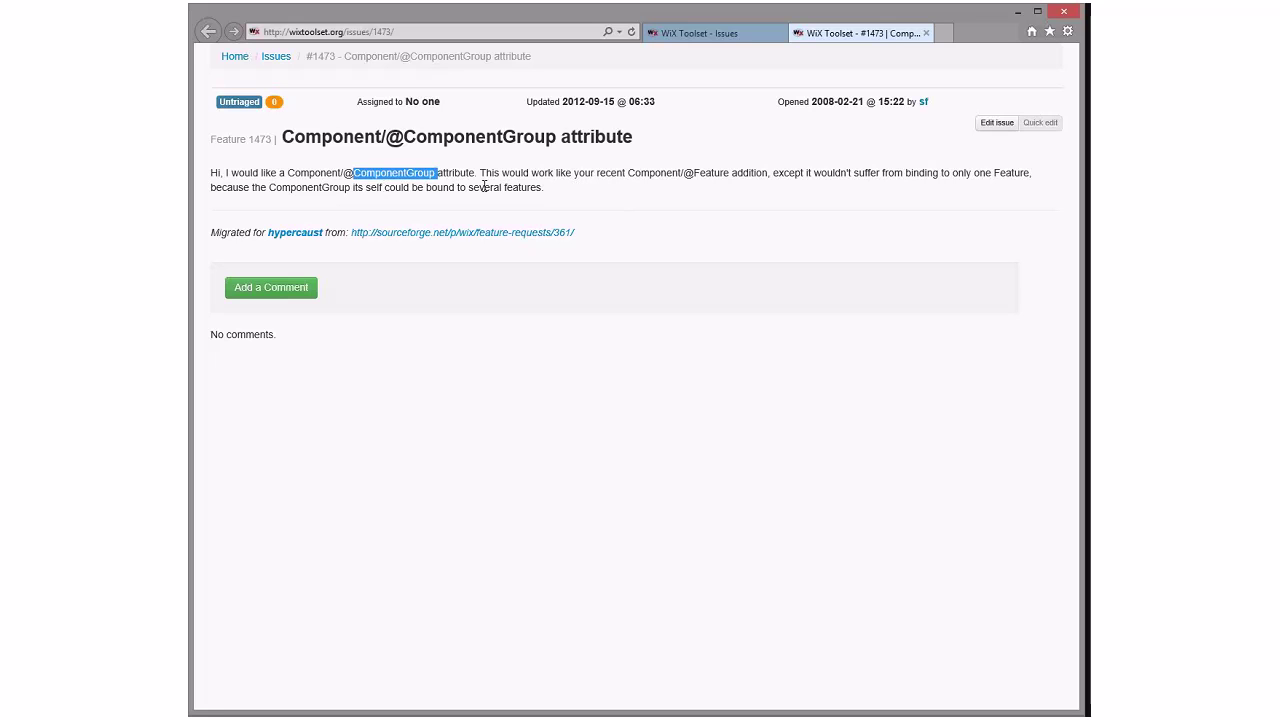
{"action": "double_click", "coordinate": [712, 172]}
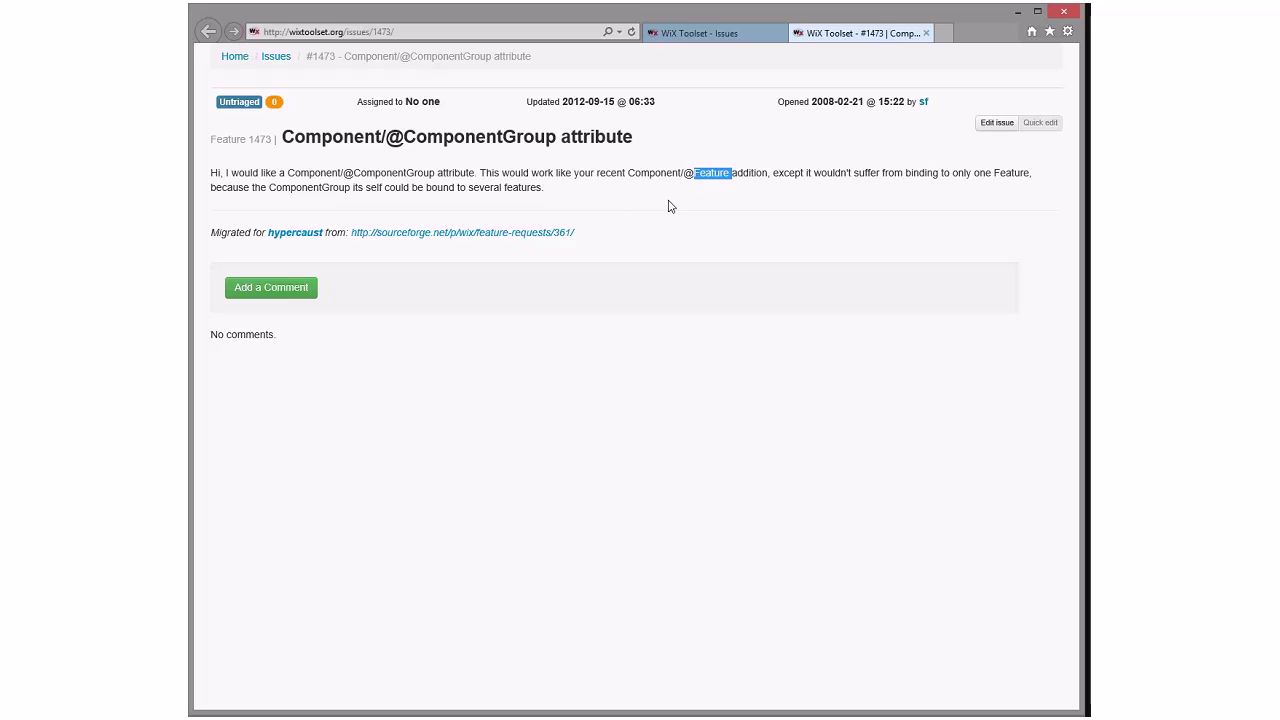
{"action": "left_click", "coordinate": [591, 193]}
{"action": "left_click", "coordinate": [926, 34]}
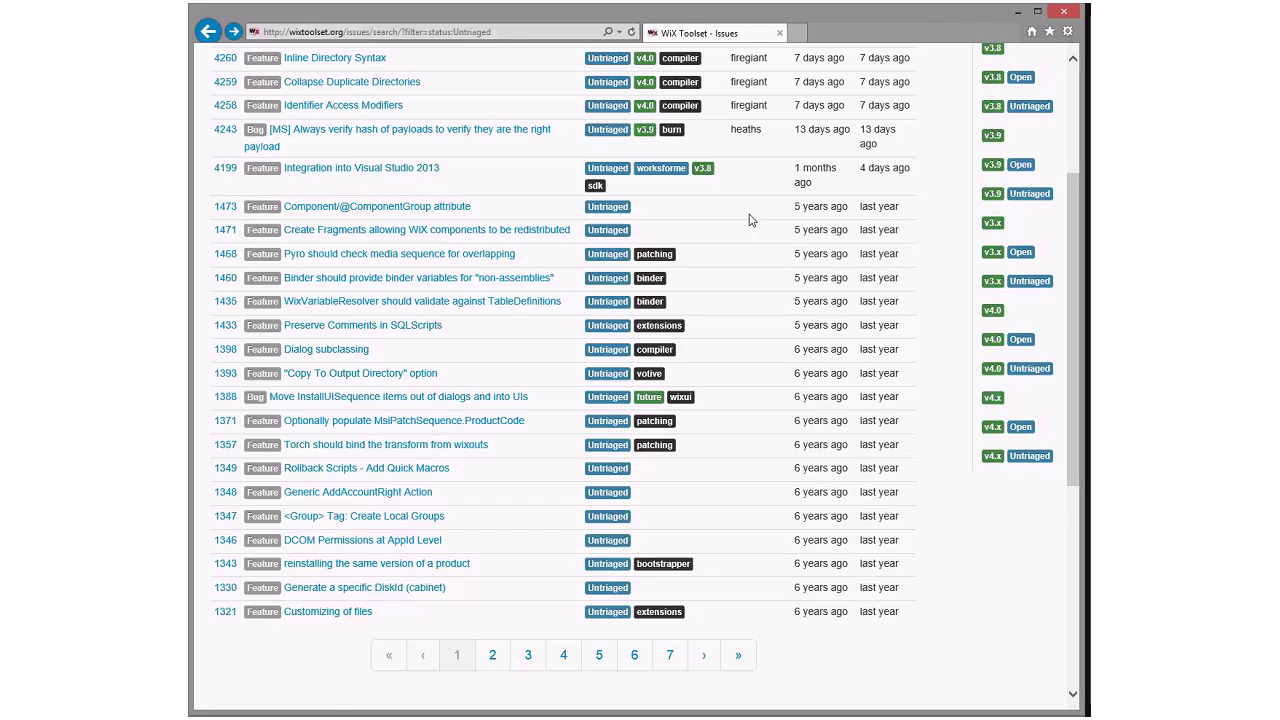
Step: Review the description of issue 1471, "Create Fragments allowing WiX components to be redistributed", in a separate tab and close that tab
{"action": "middle_click", "coordinate": [500, 236]}
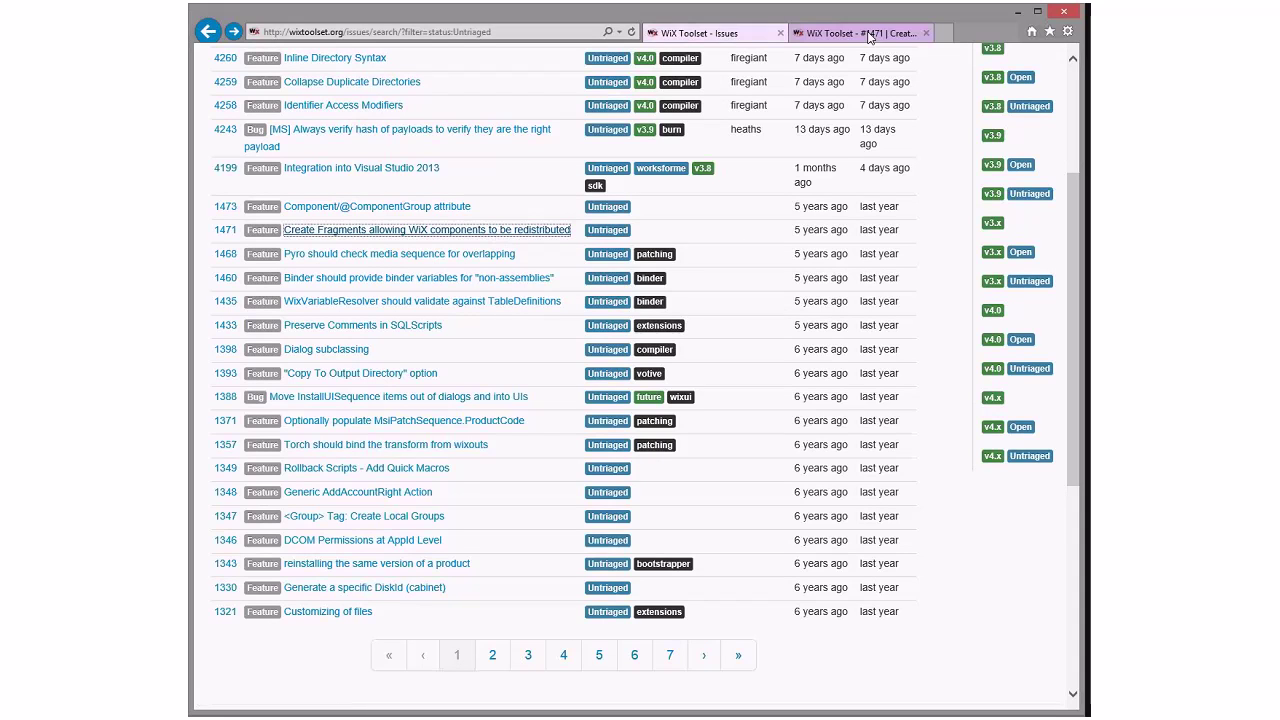
{"action": "left_click", "coordinate": [869, 37]}
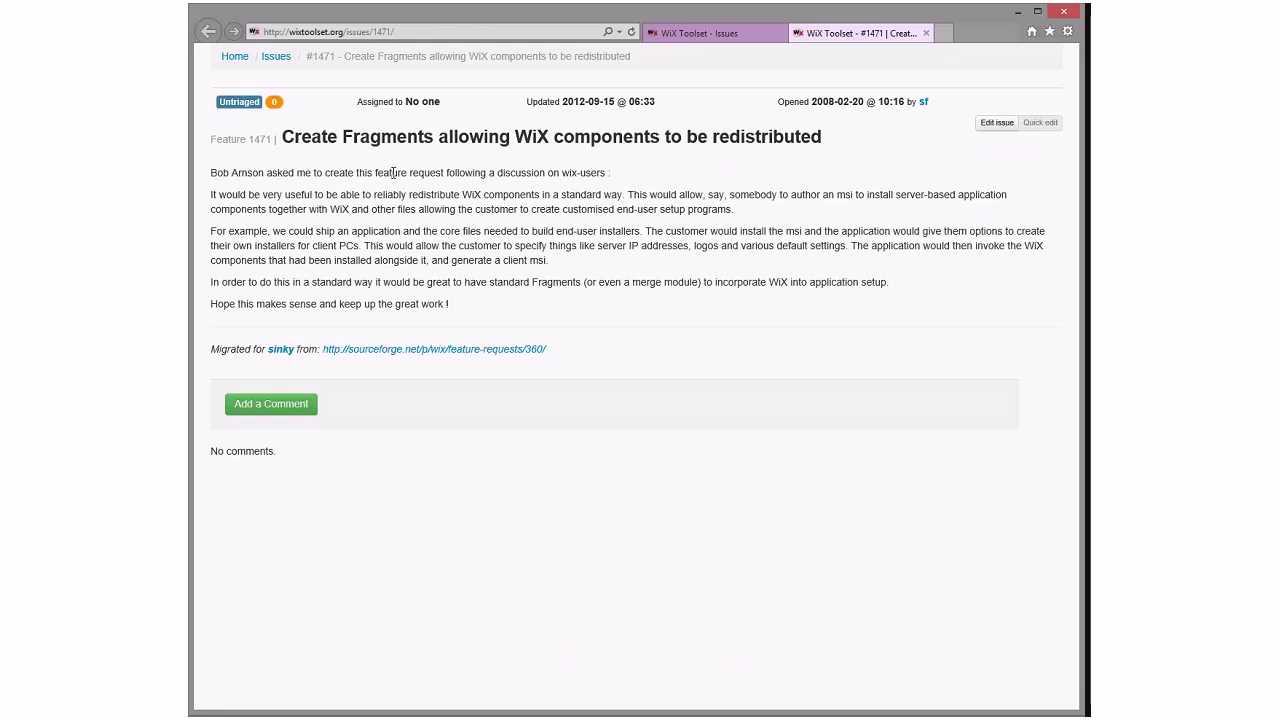
{"action": "left_click_drag", "start_coordinate": [262, 196], "coordinate": [542, 196]}
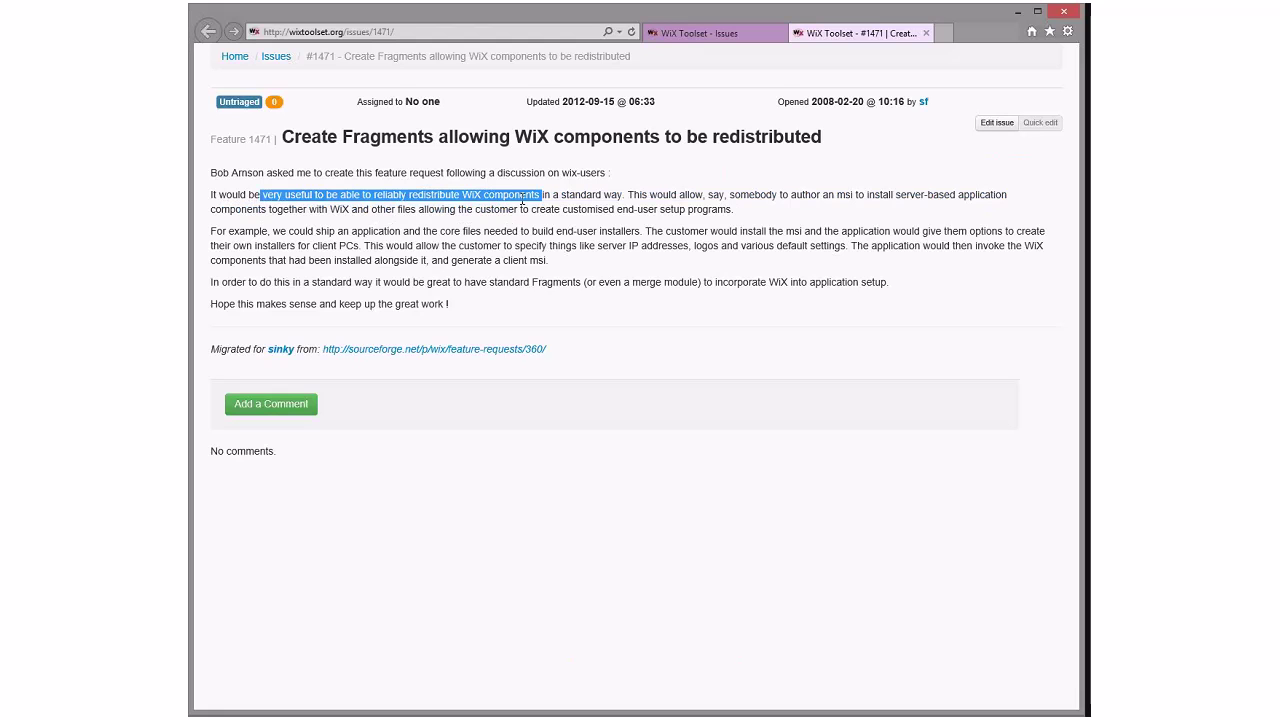
{"action": "left_click", "coordinate": [590, 207]}
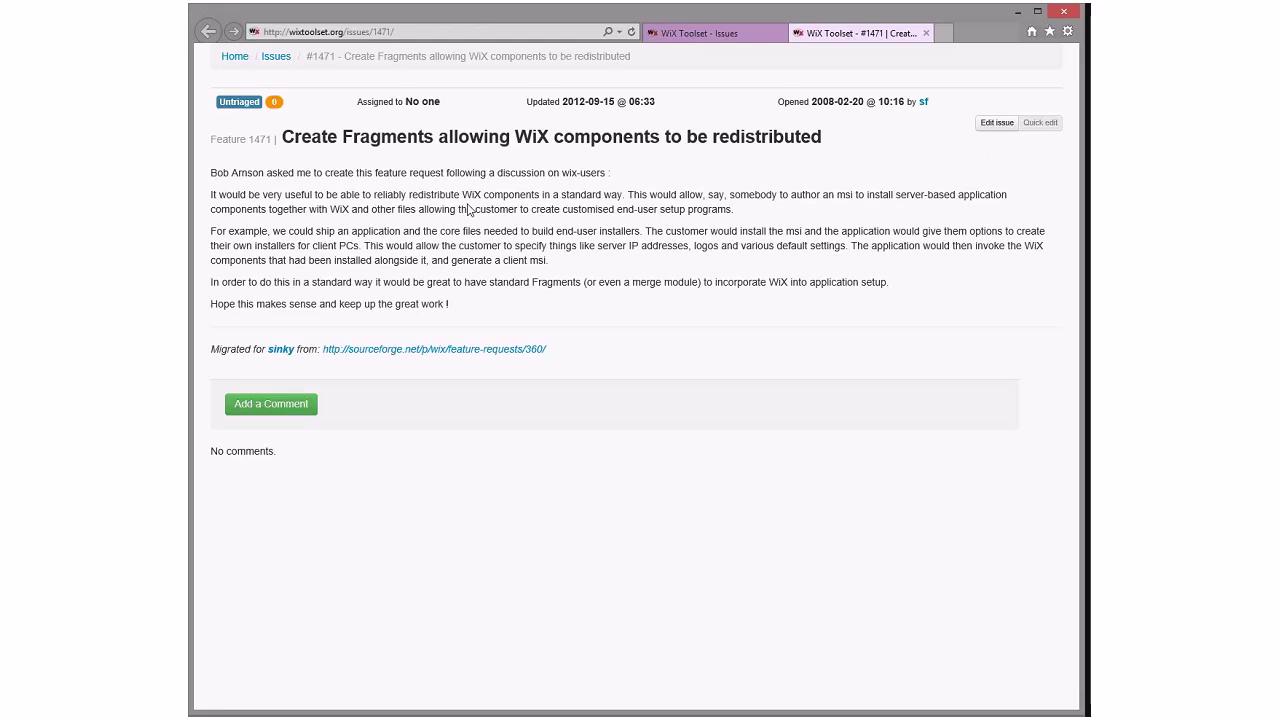
{"action": "left_click_drag", "start_coordinate": [408, 196], "coordinate": [858, 196]}
{"action": "left_click", "coordinate": [713, 250]}
{"action": "left_click_drag", "start_coordinate": [556, 262], "coordinate": [737, 240]}
{"action": "left_click", "coordinate": [737, 240]}
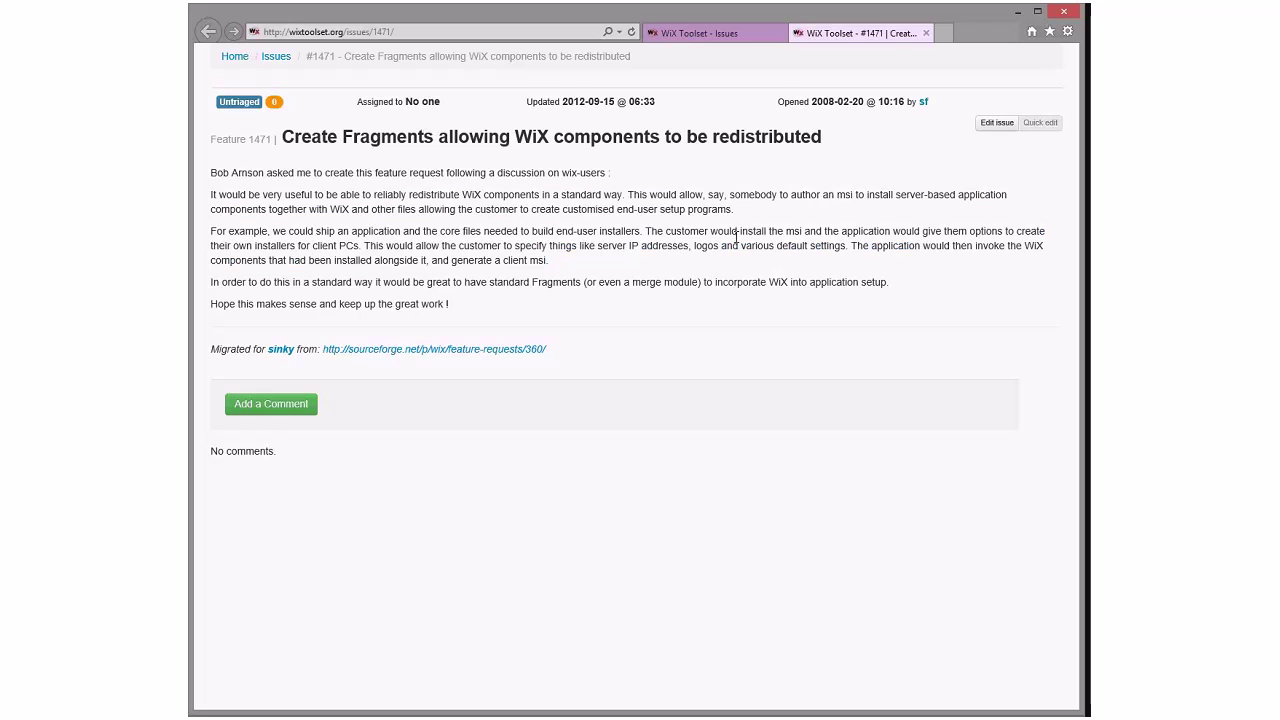
{"action": "left_click", "coordinate": [926, 34]}
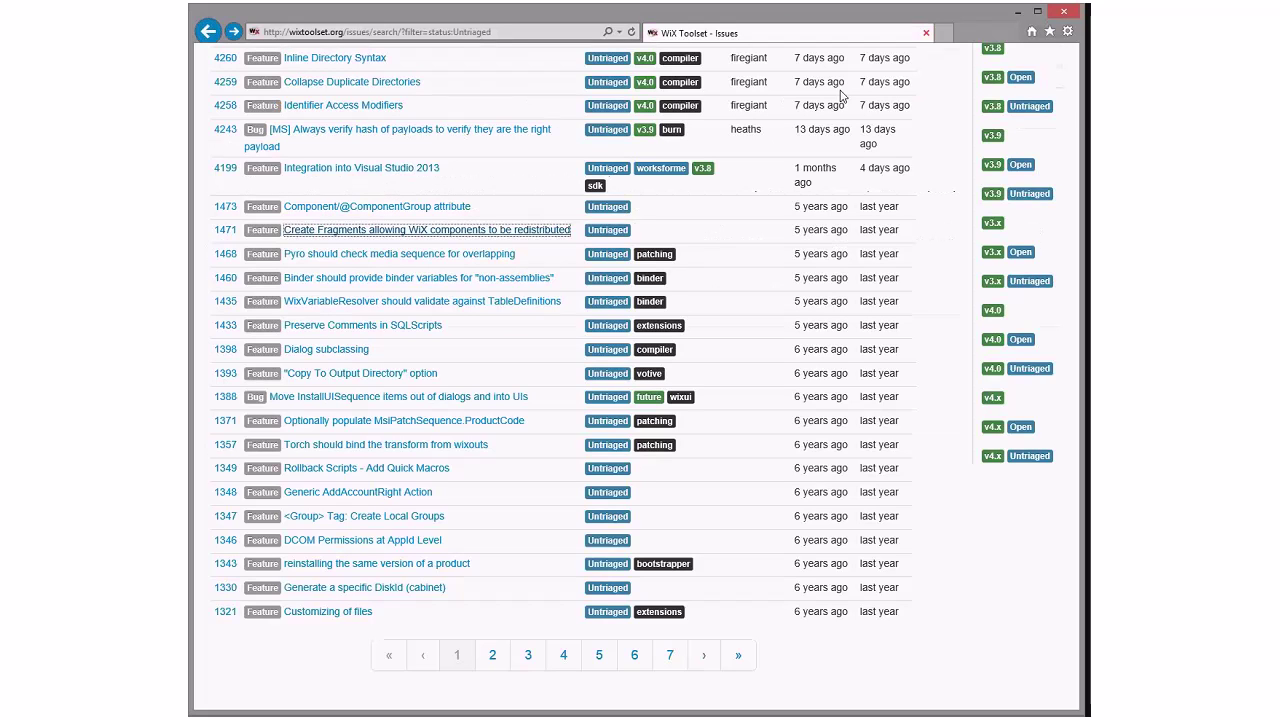
Step: Review issue 1468, "Pyro should check media sequence for overlapping", in a separate tab and close that tab
{"action": "middle_click", "coordinate": [459, 257]}
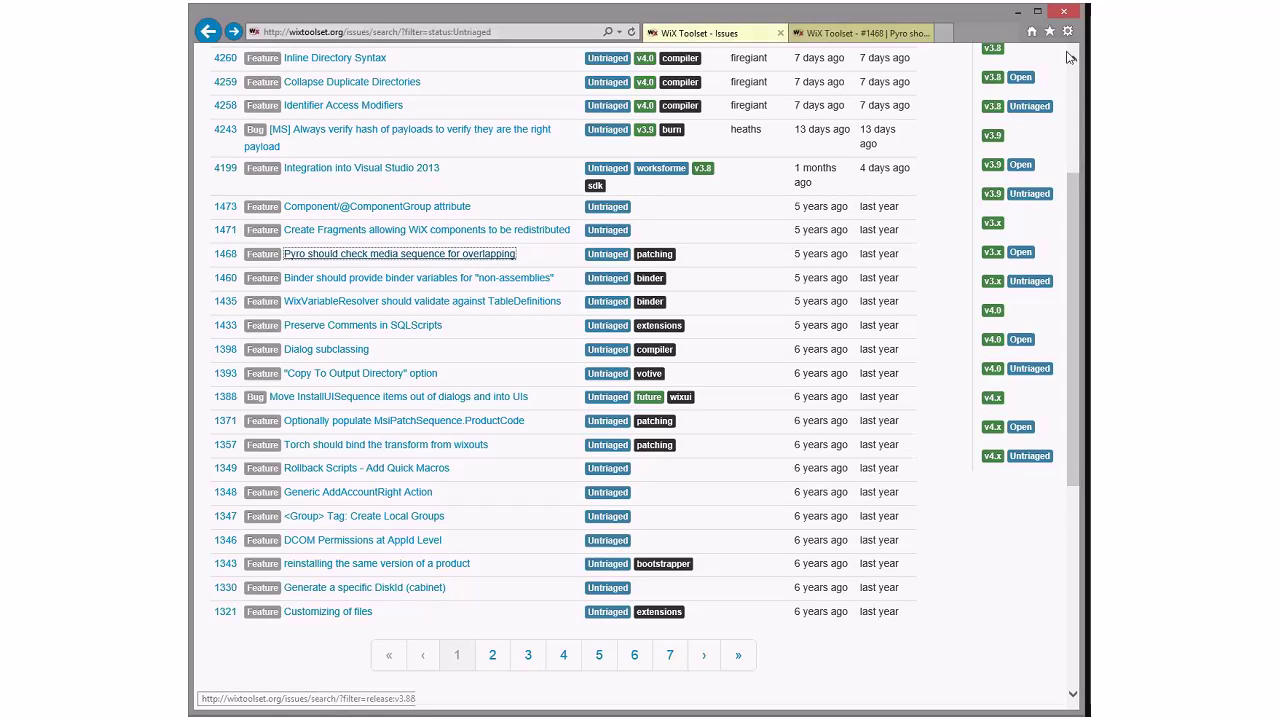
{"action": "left_click", "coordinate": [840, 34]}
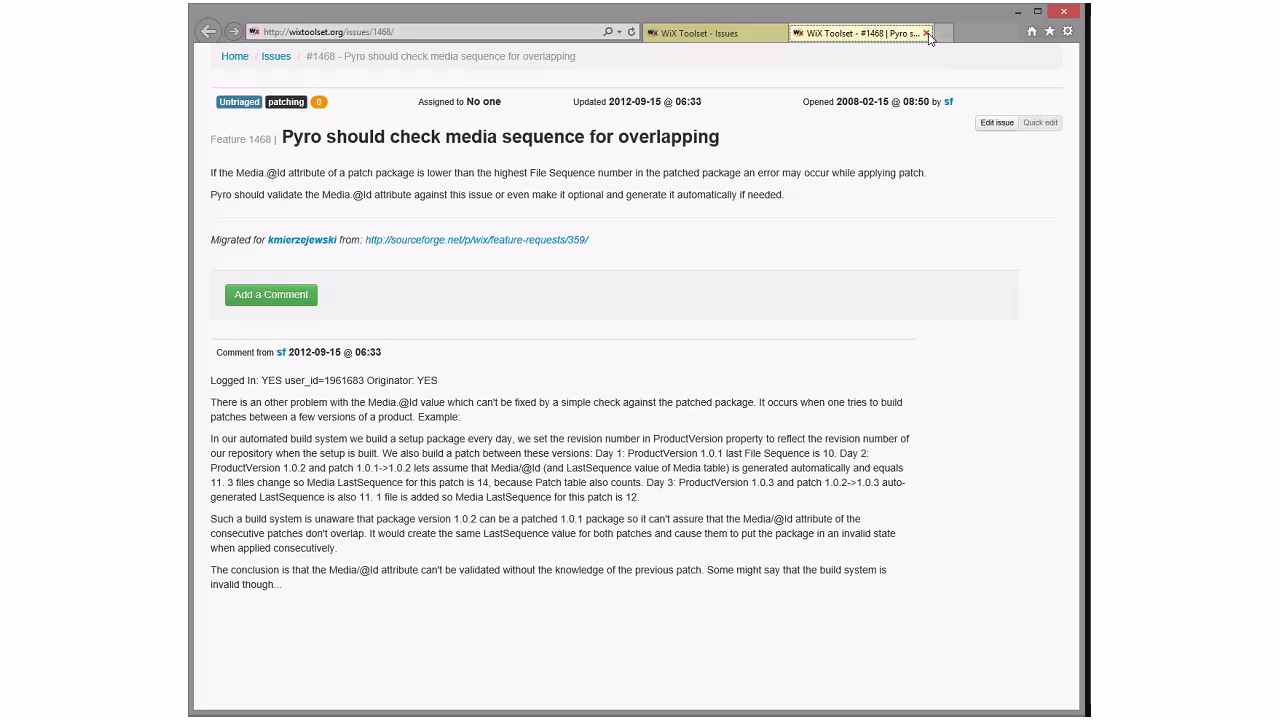
{"action": "left_click", "coordinate": [926, 34]}
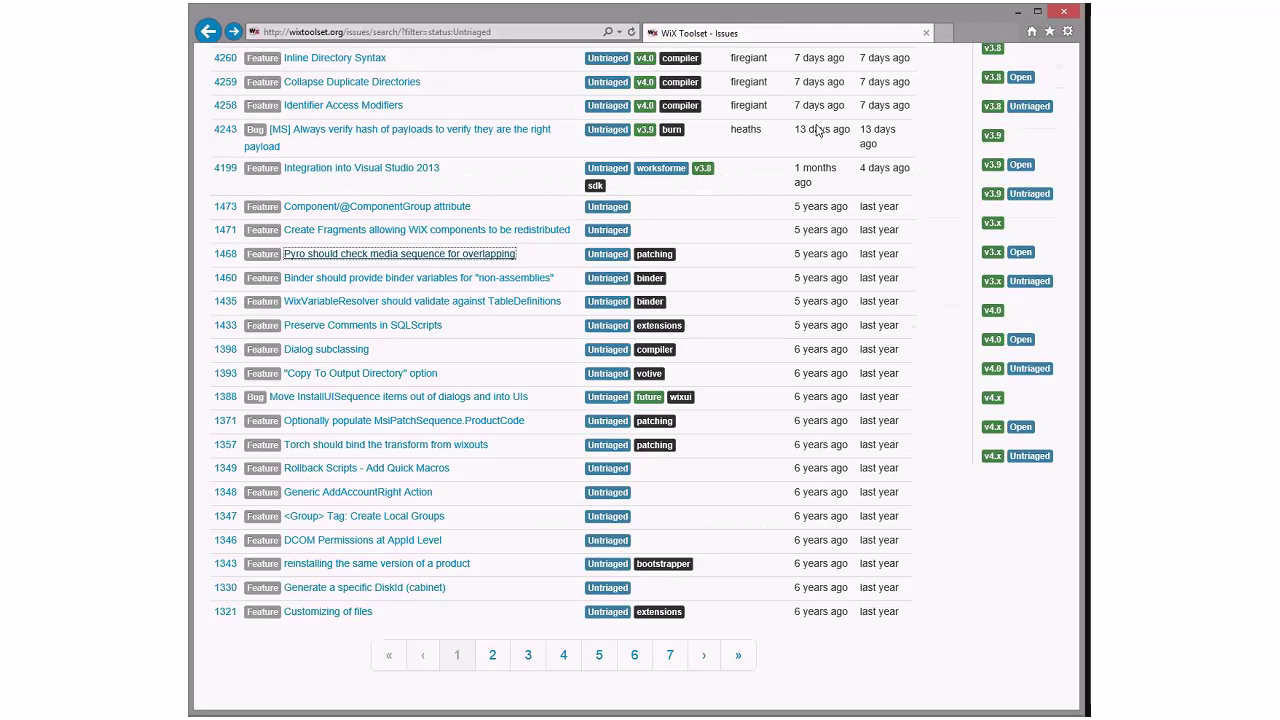
Step: Review the description of issue 1460, "Binder should provide binder variables for 'non-assemblies'", in a separate tab and close that tab
{"action": "middle_click", "coordinate": [420, 286]}
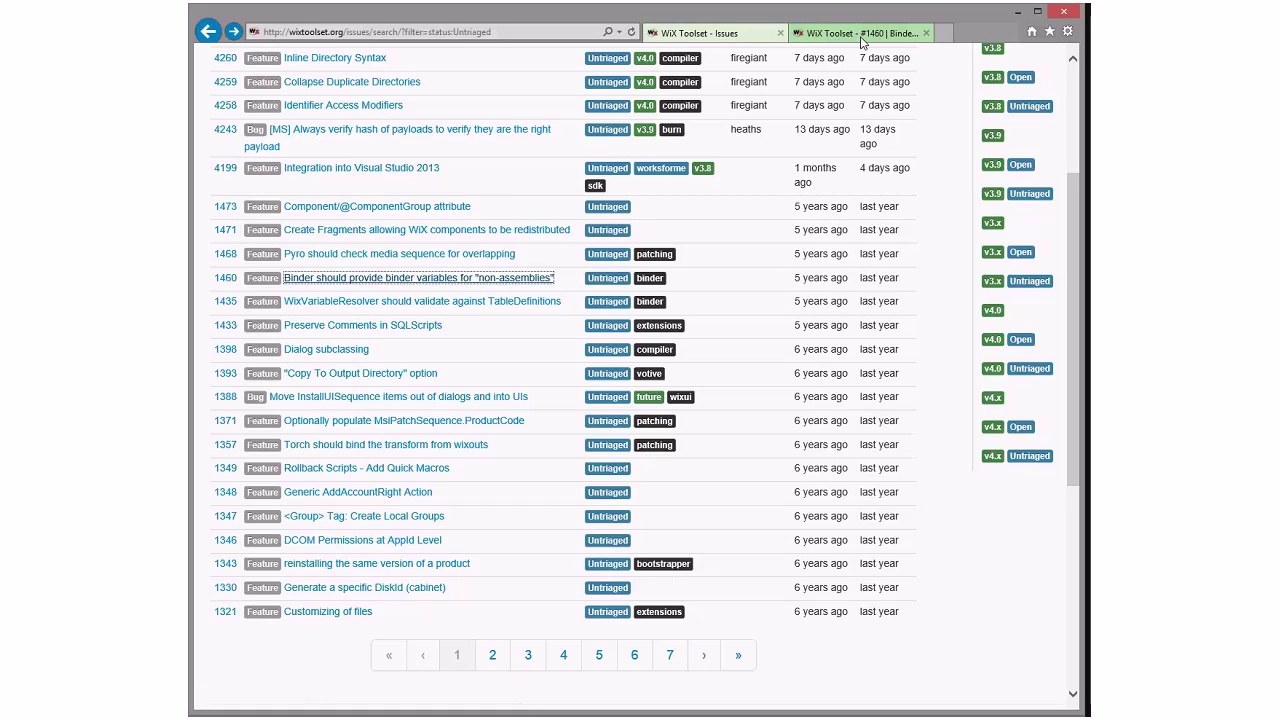
{"action": "left_click", "coordinate": [860, 34]}
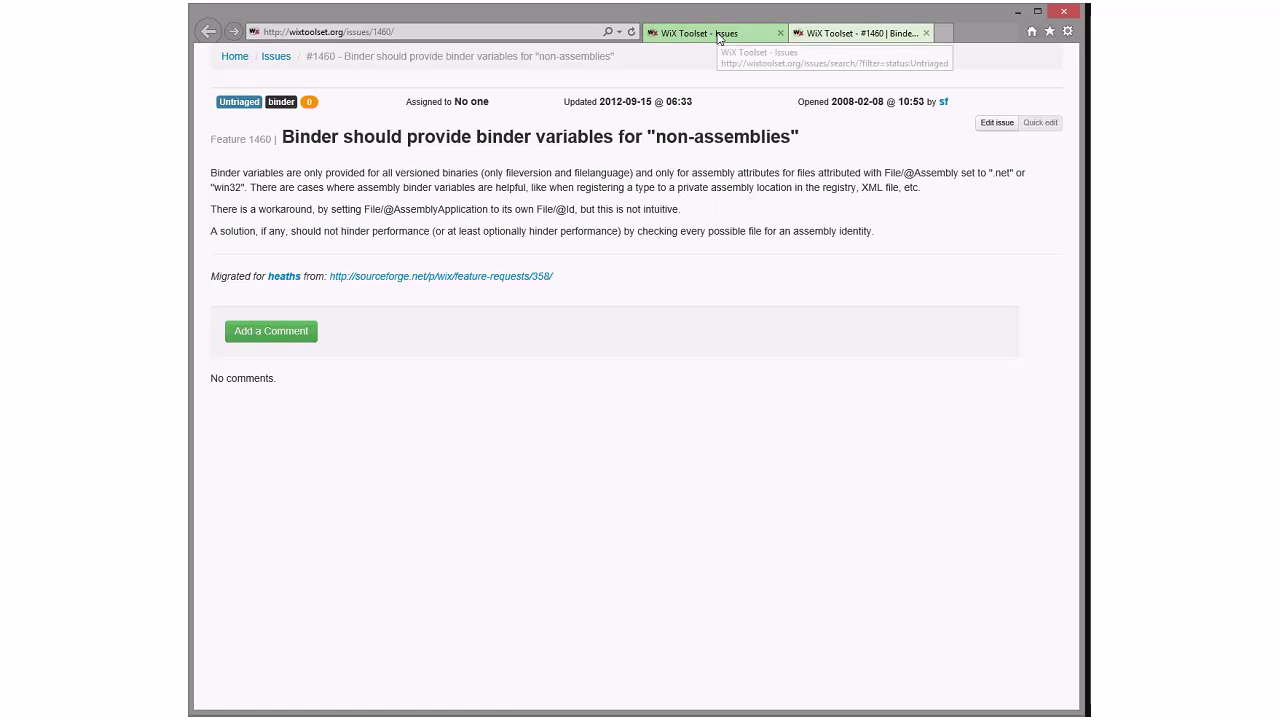
{"action": "left_click", "coordinate": [718, 34]}
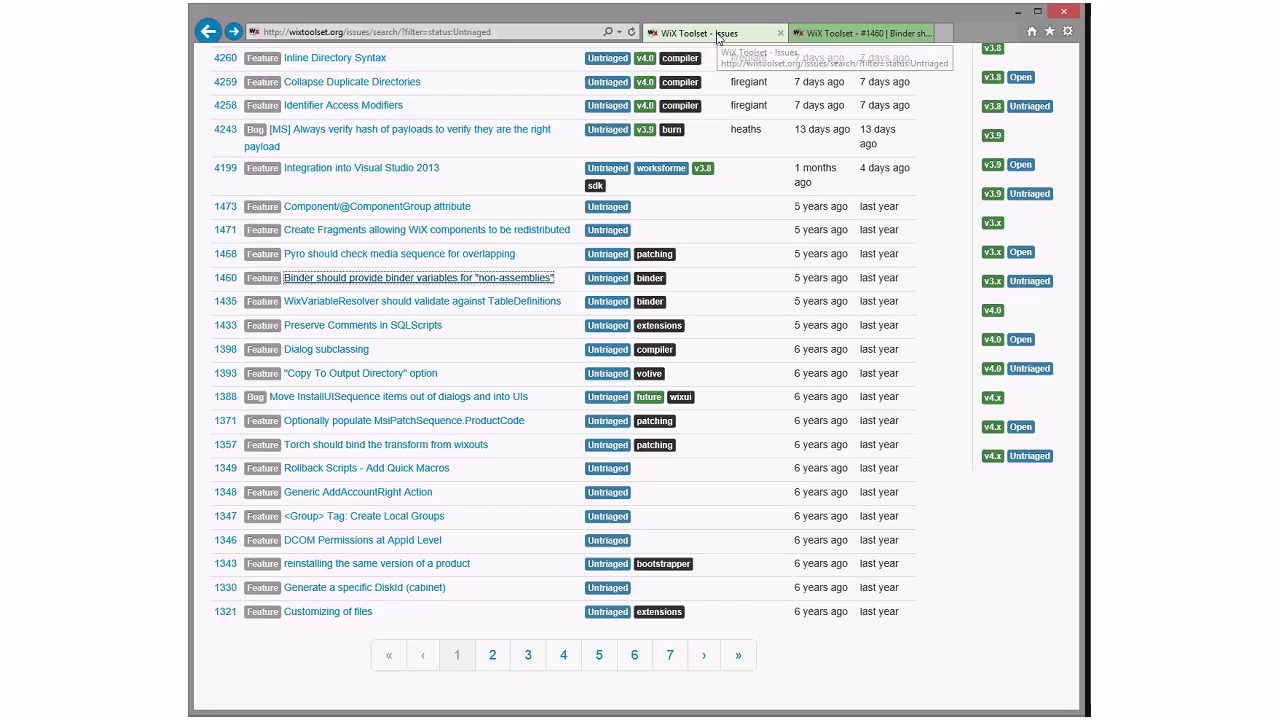
{"action": "left_click", "coordinate": [802, 34]}
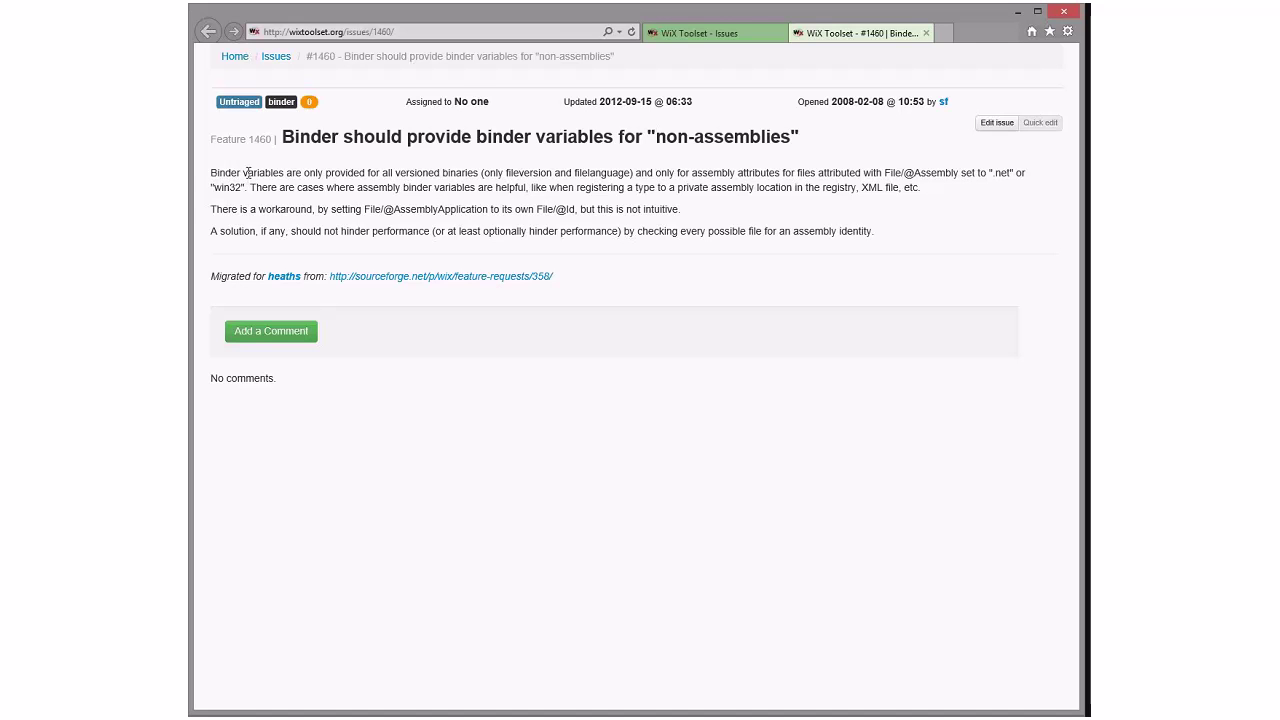
{"action": "left_click_drag", "start_coordinate": [246, 176], "coordinate": [952, 190]}
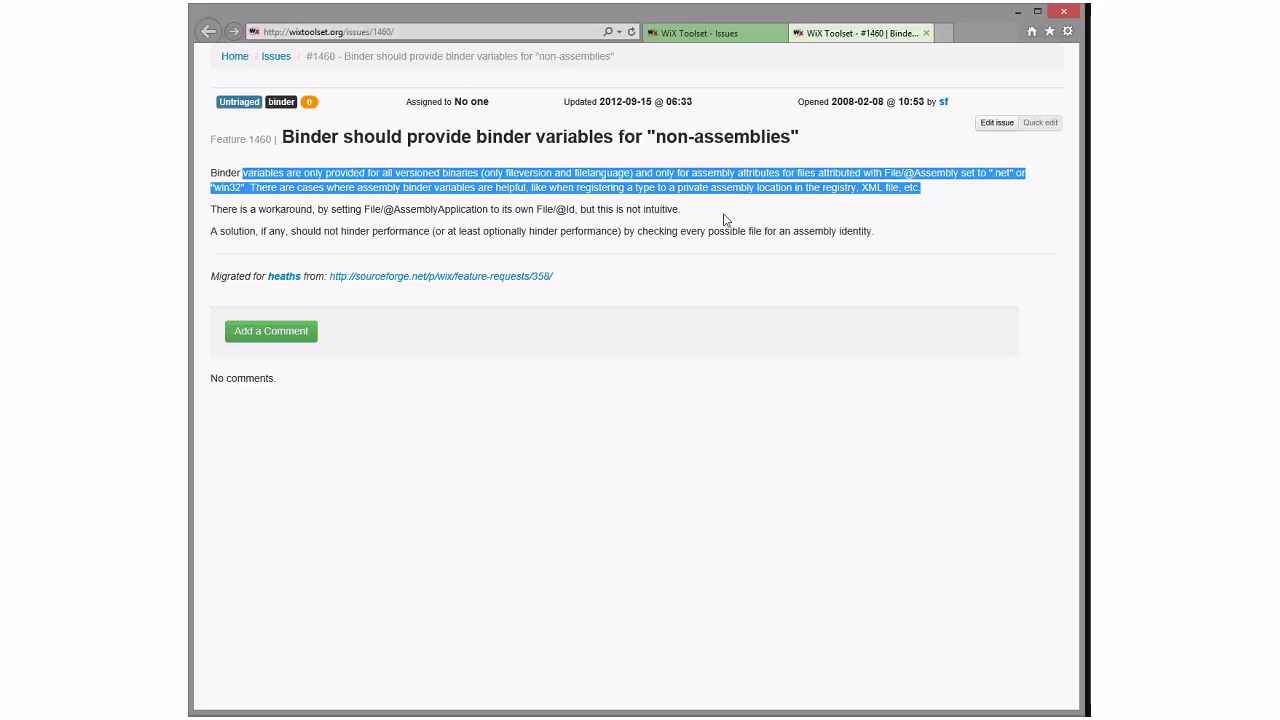
{"action": "left_click", "coordinate": [265, 243]}
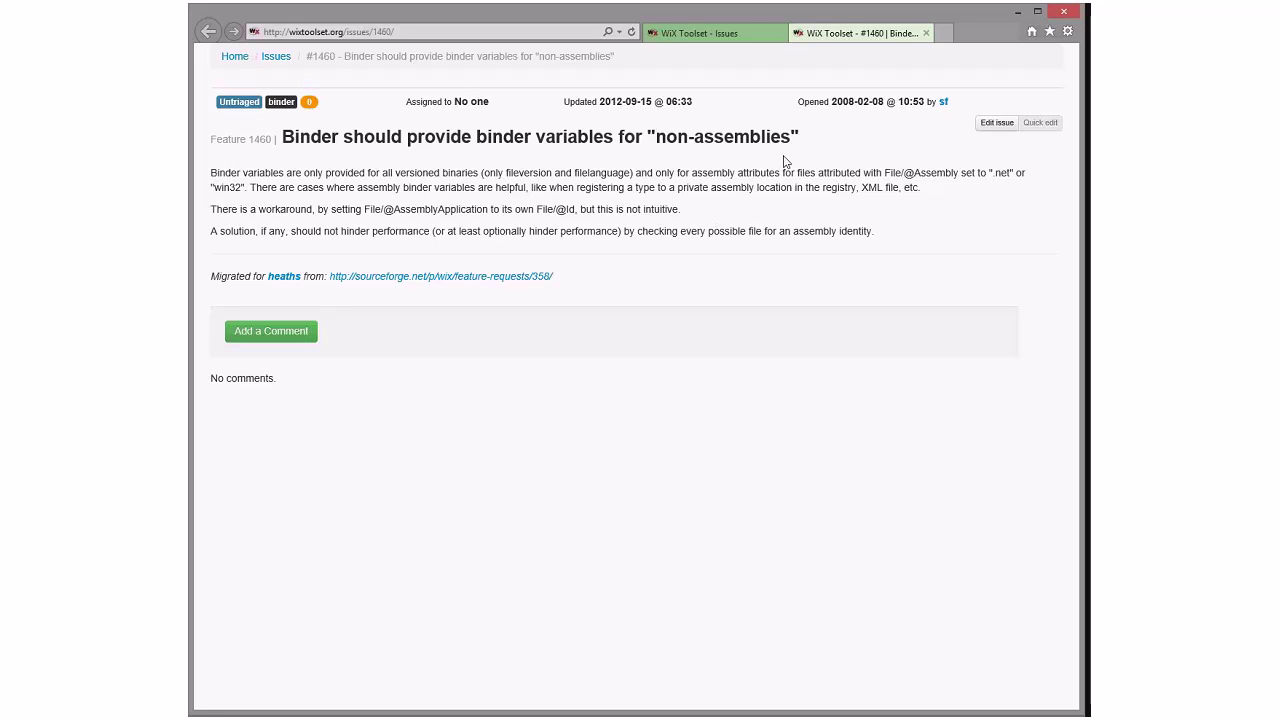
{"action": "left_click_drag", "start_coordinate": [988, 173], "coordinate": [1013, 172]}
{"action": "left_click", "coordinate": [918, 201]}
{"action": "left_click_drag", "start_coordinate": [633, 188], "coordinate": [864, 172]}
{"action": "left_click", "coordinate": [862, 160]}
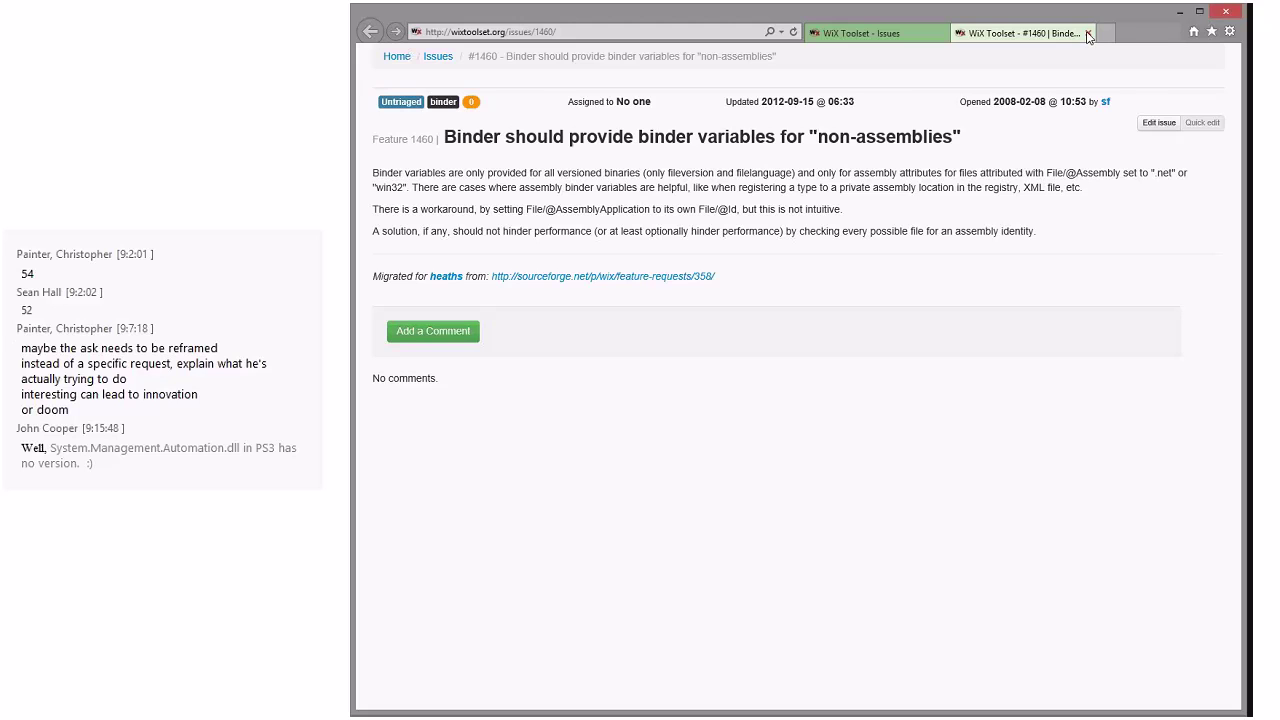
{"action": "left_click", "coordinate": [1089, 34]}
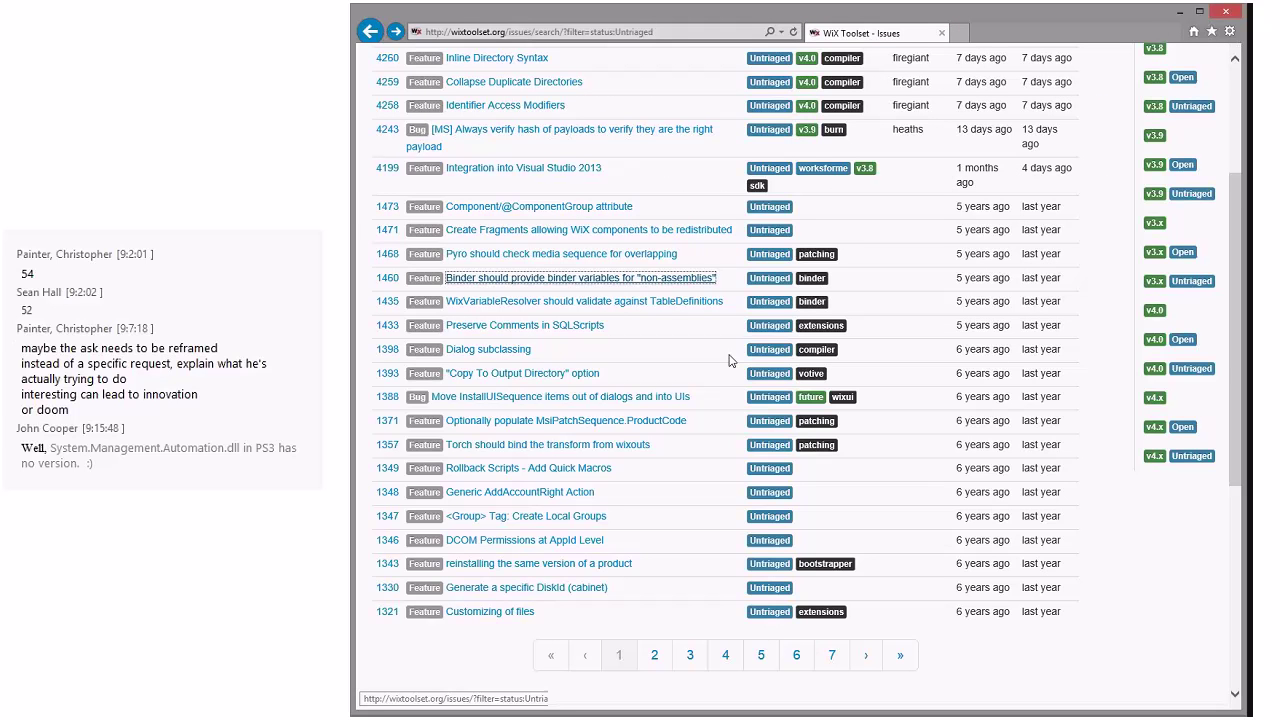
Step: Review the description of issue 1435, "WixVariableResolver should validate against TableDefinitions", in a separate tab and close that tab
{"action": "middle_click", "coordinate": [643, 311]}
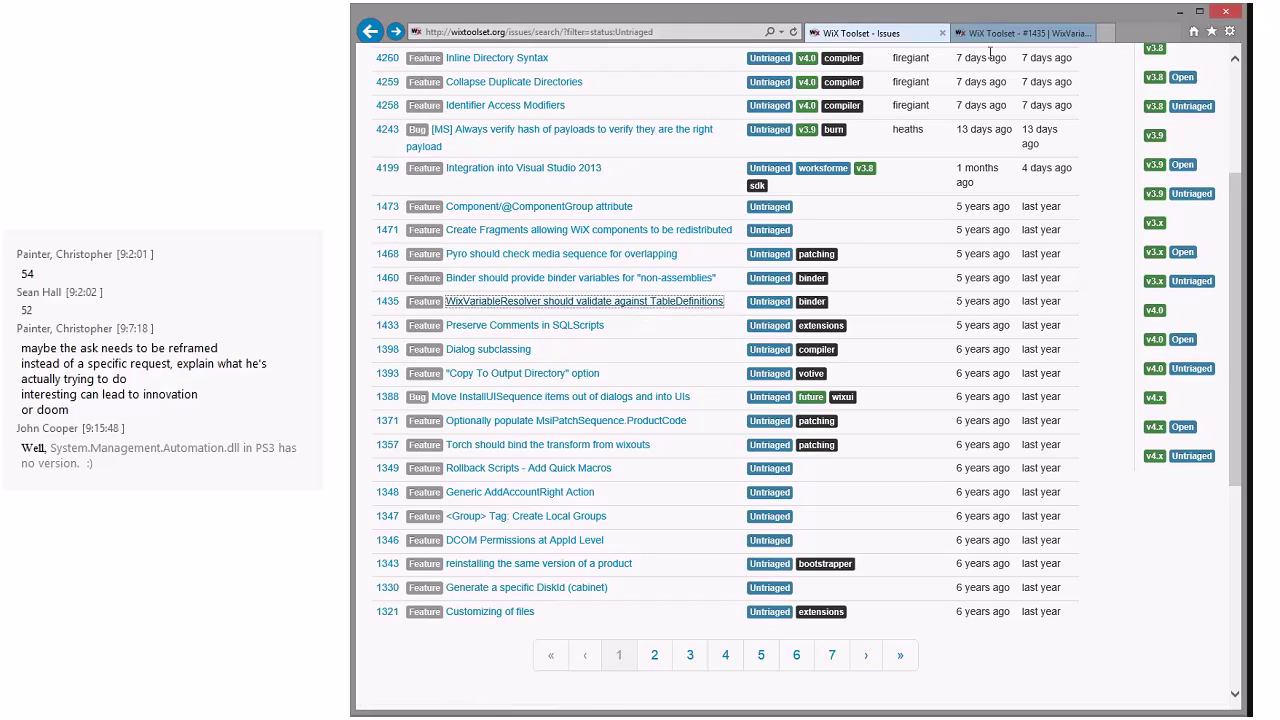
{"action": "left_click", "coordinate": [1000, 33]}
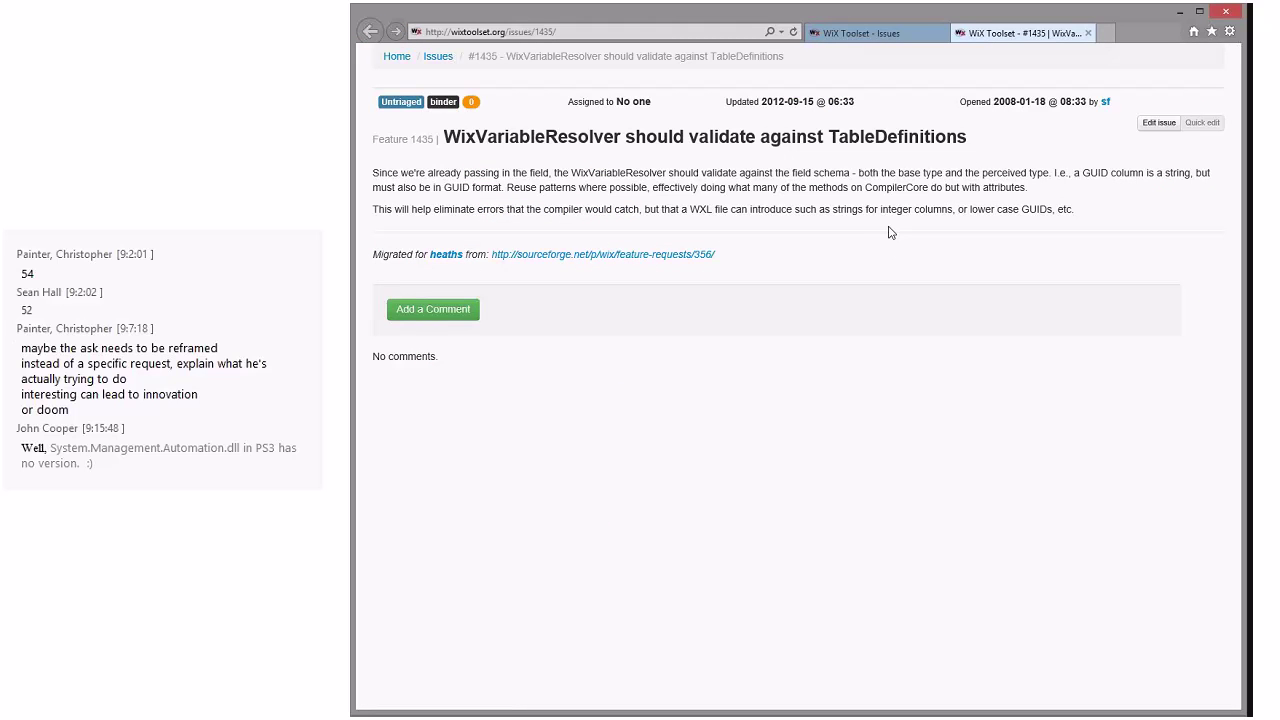
{"action": "left_click_drag", "start_coordinate": [464, 174], "coordinate": [1084, 170]}
{"action": "left_click", "coordinate": [503, 187]}
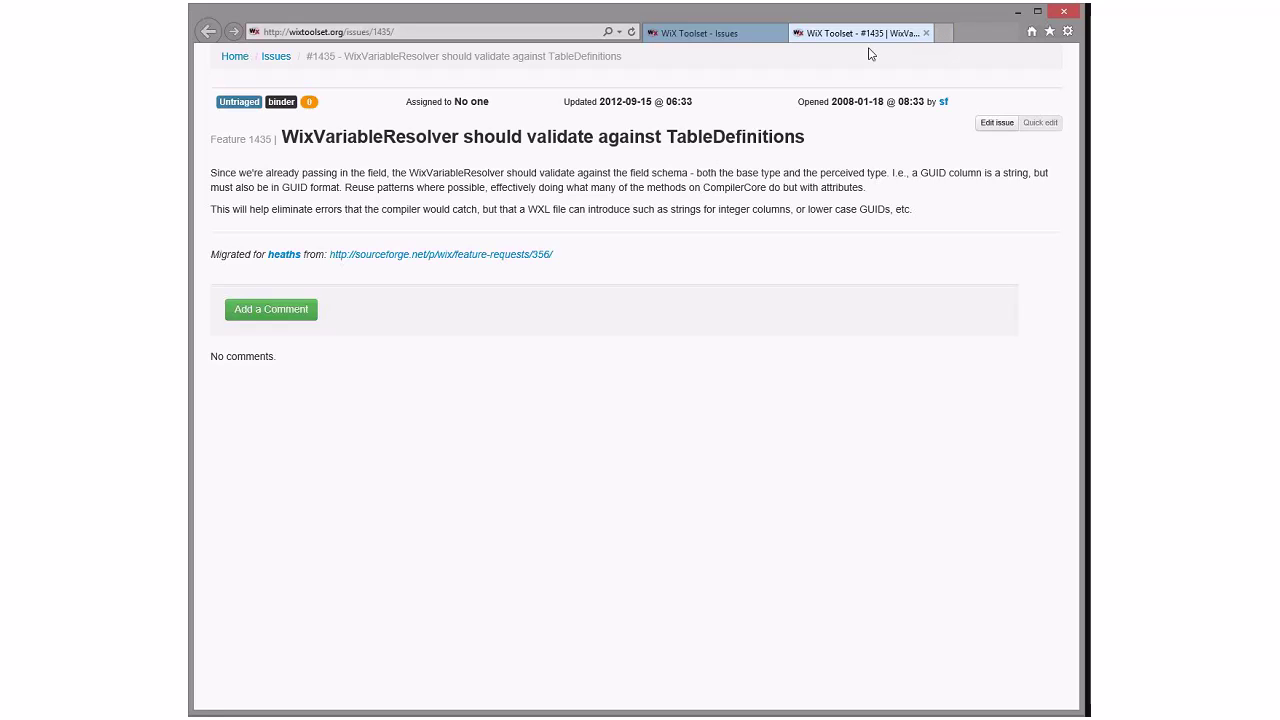
{"action": "left_click", "coordinate": [927, 34]}
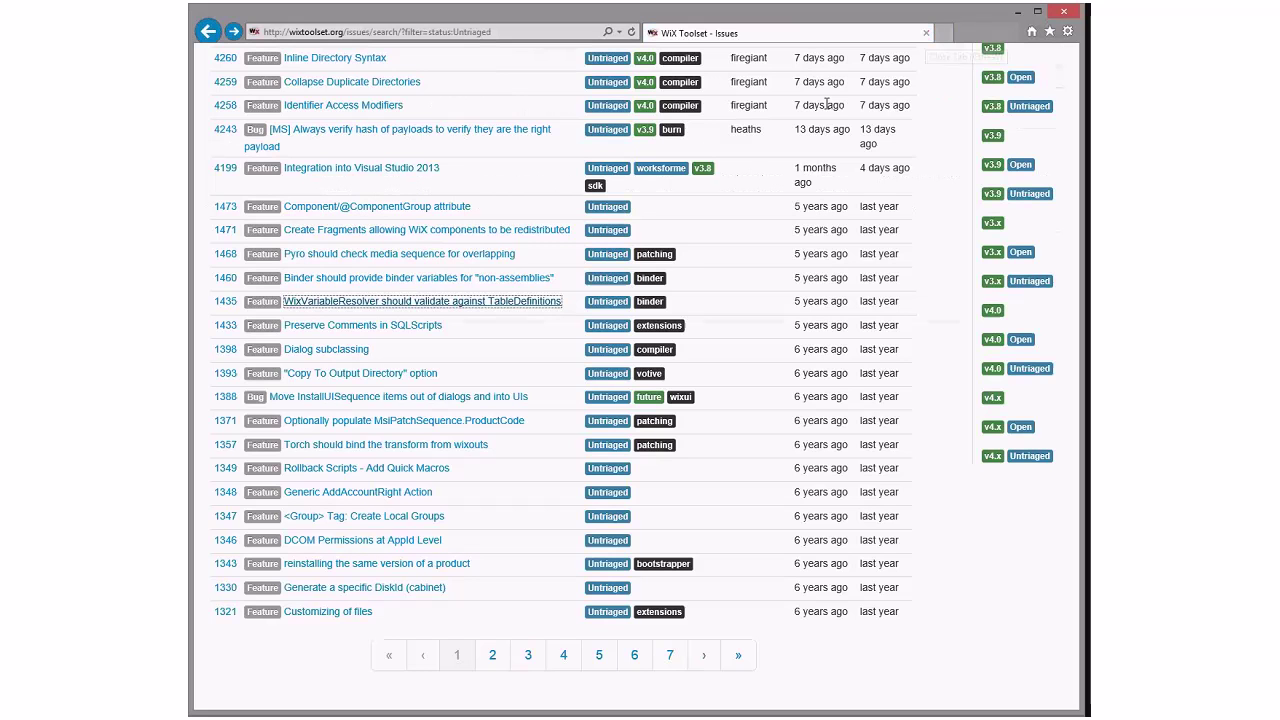
Step: Open issue 1433, "Preserve Comments in SQLScripts", in a separate tab and examine its background on how SQL comments are handled
{"action": "middle_click", "coordinate": [400, 326]}
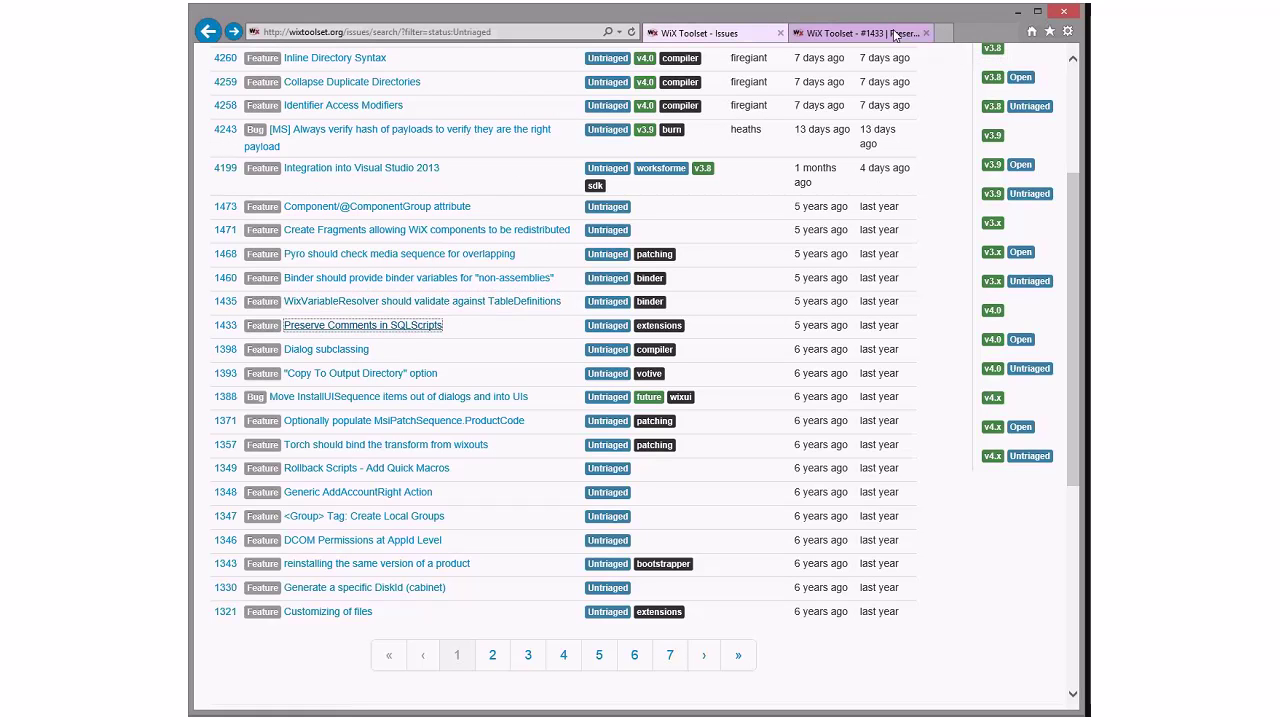
{"action": "left_click", "coordinate": [860, 33]}
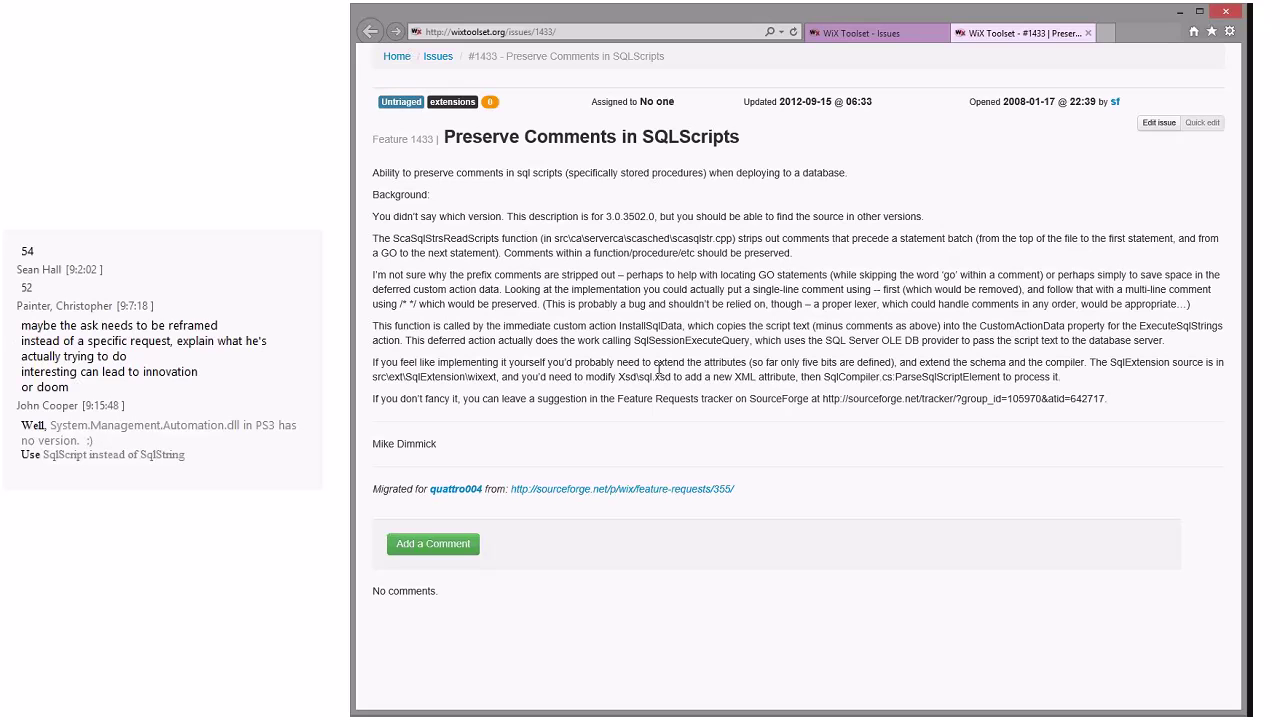
{"action": "left_click_drag", "start_coordinate": [469, 341], "coordinate": [1170, 347]}
{"action": "left_click", "coordinate": [1174, 352]}
{"action": "left_click_drag", "start_coordinate": [237, 304], "coordinate": [287, 304]}
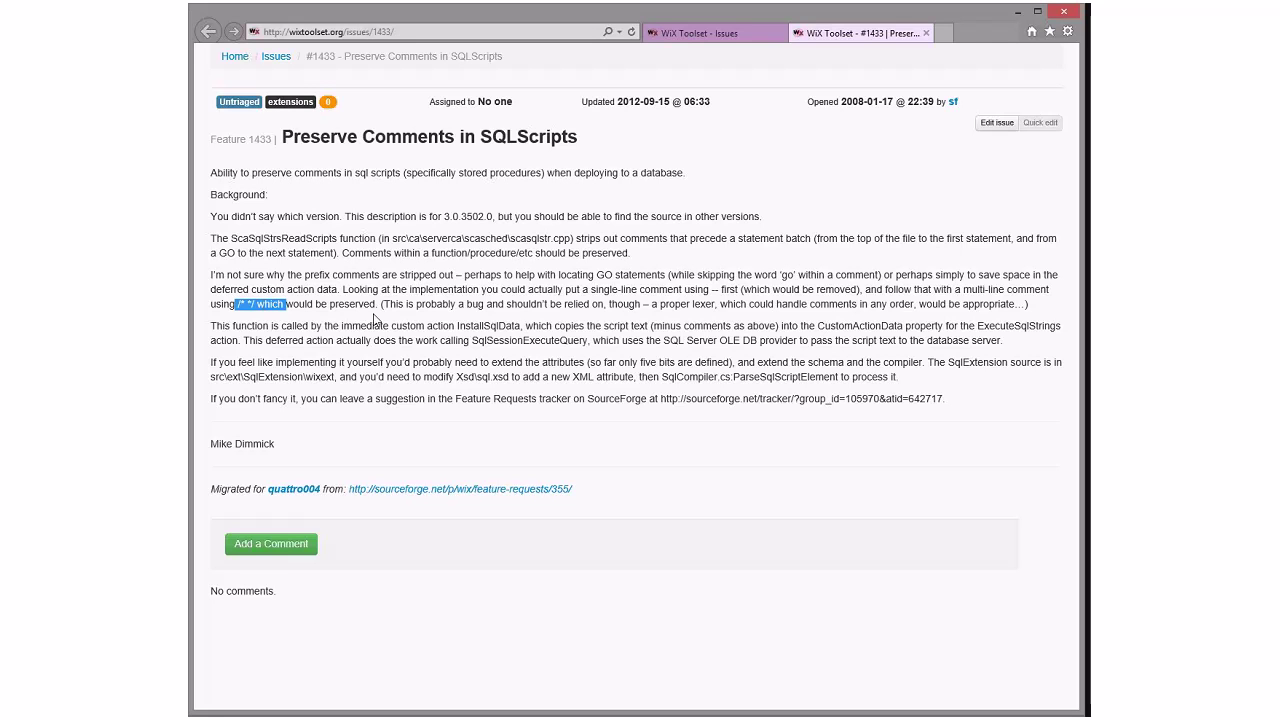
{"action": "left_click", "coordinate": [466, 318]}
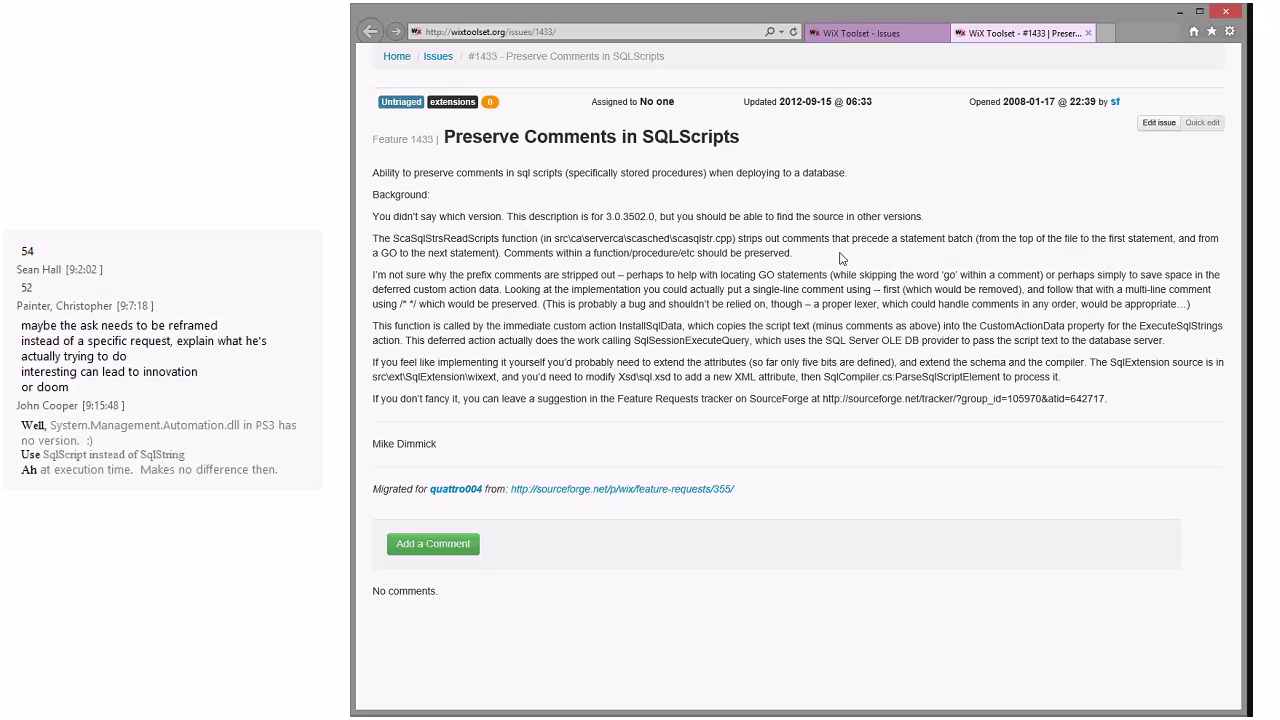
Step: Close the issue 1433 tab, review issue 1398, "Dialog subclassing", in a separate tab and close that tab
{"action": "left_click", "coordinate": [1089, 34]}
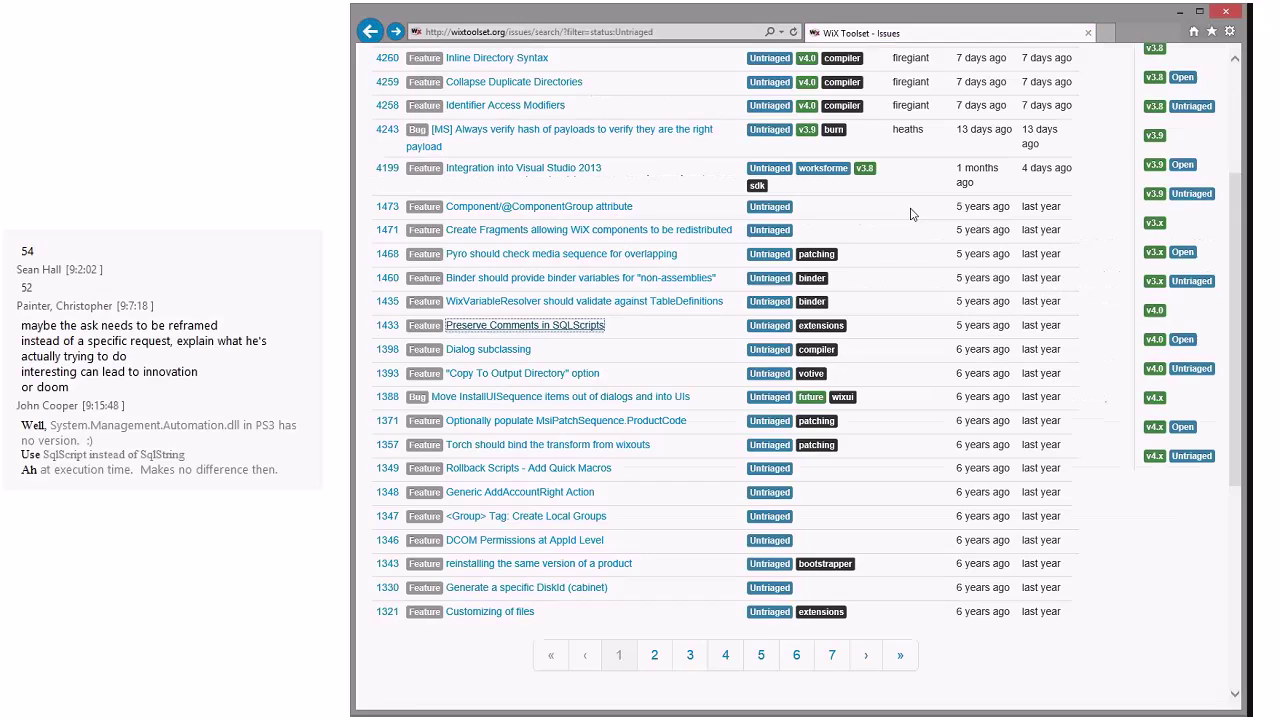
{"action": "middle_click", "coordinate": [505, 357]}
{"action": "left_click", "coordinate": [1036, 34]}
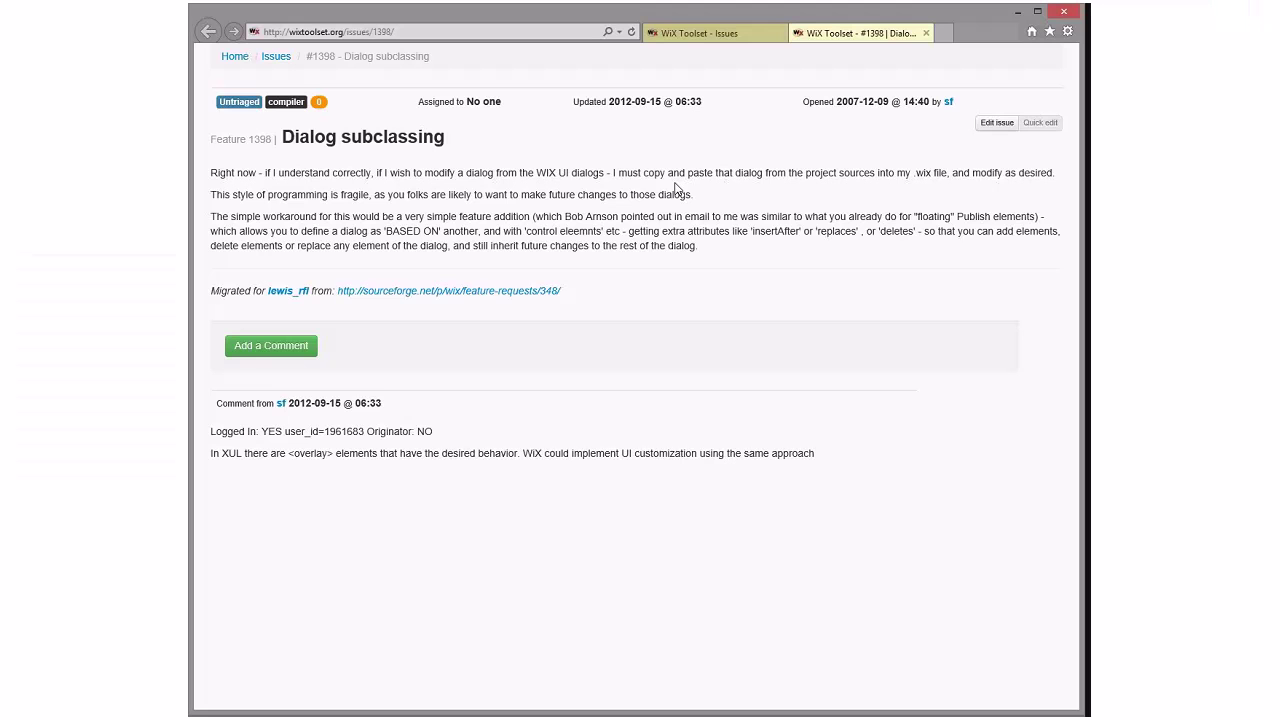
{"action": "left_click_drag", "start_coordinate": [257, 196], "coordinate": [664, 190]}
{"action": "left_click", "coordinate": [383, 215]}
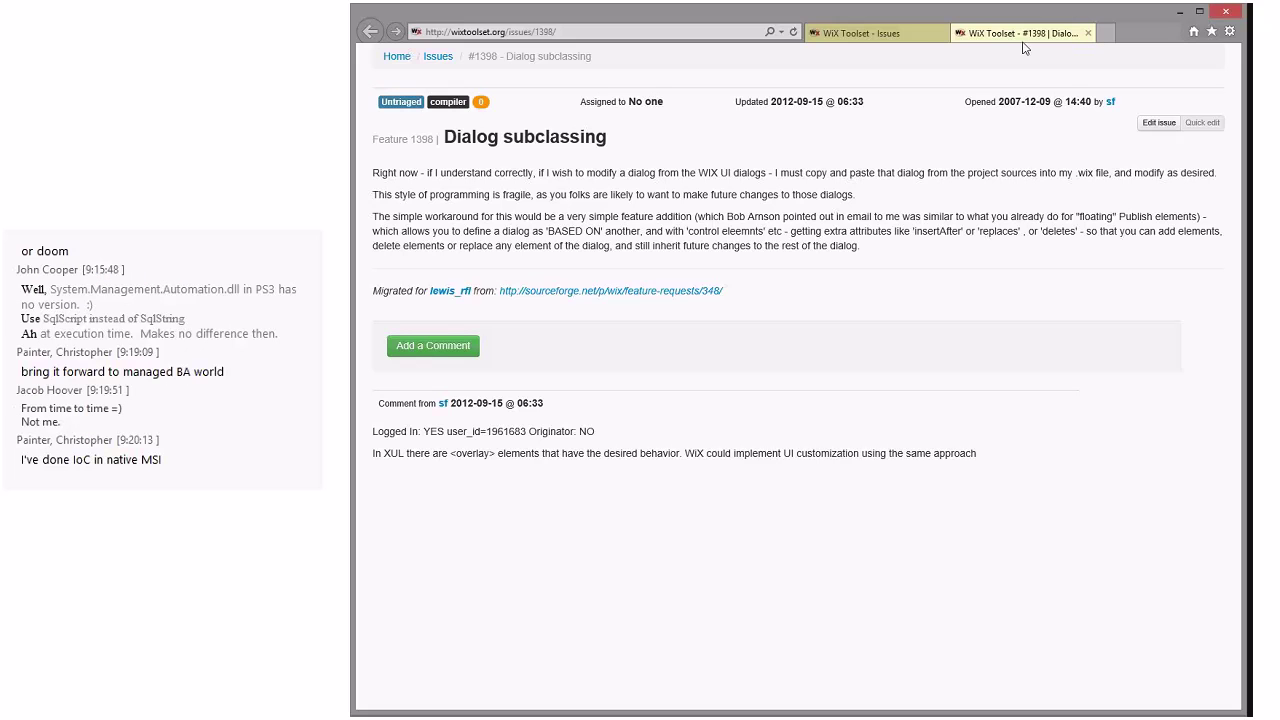
{"action": "left_click", "coordinate": [1089, 33]}
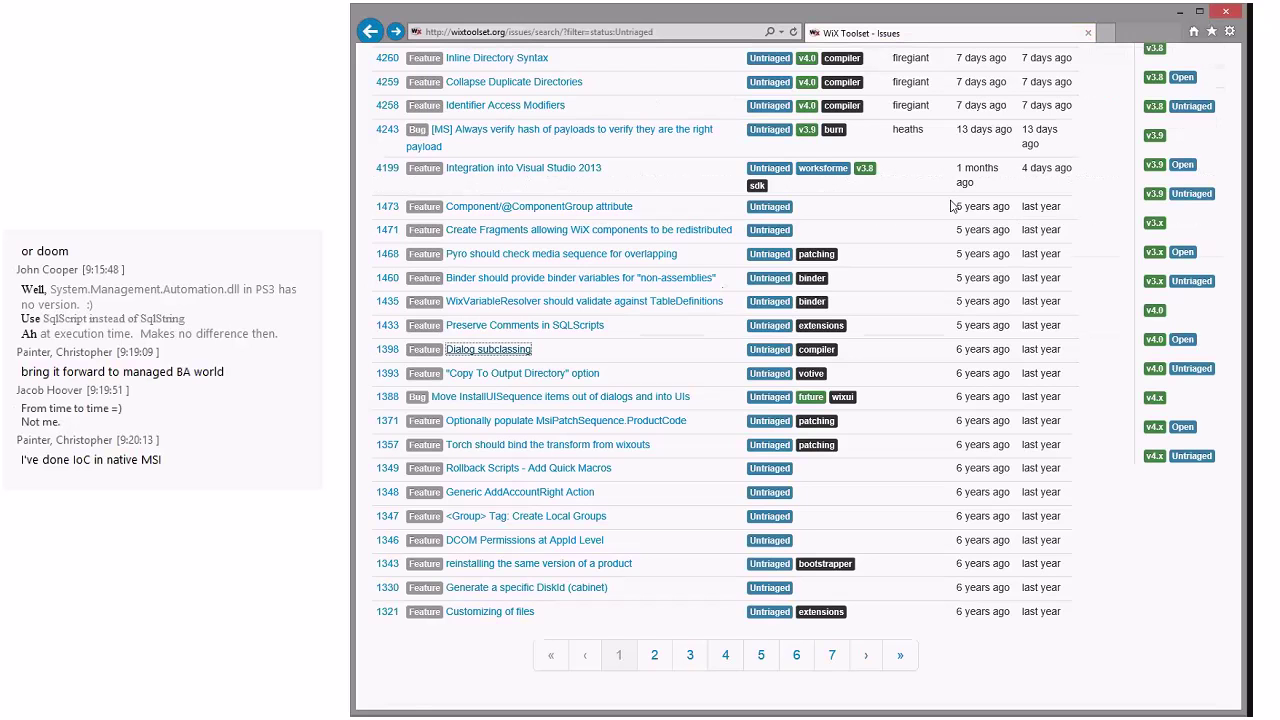
Step: Review the description of issue 1393, "Copy To Output Directory" option, in a separate tab and close that tab
{"action": "middle_click", "coordinate": [522, 373]}
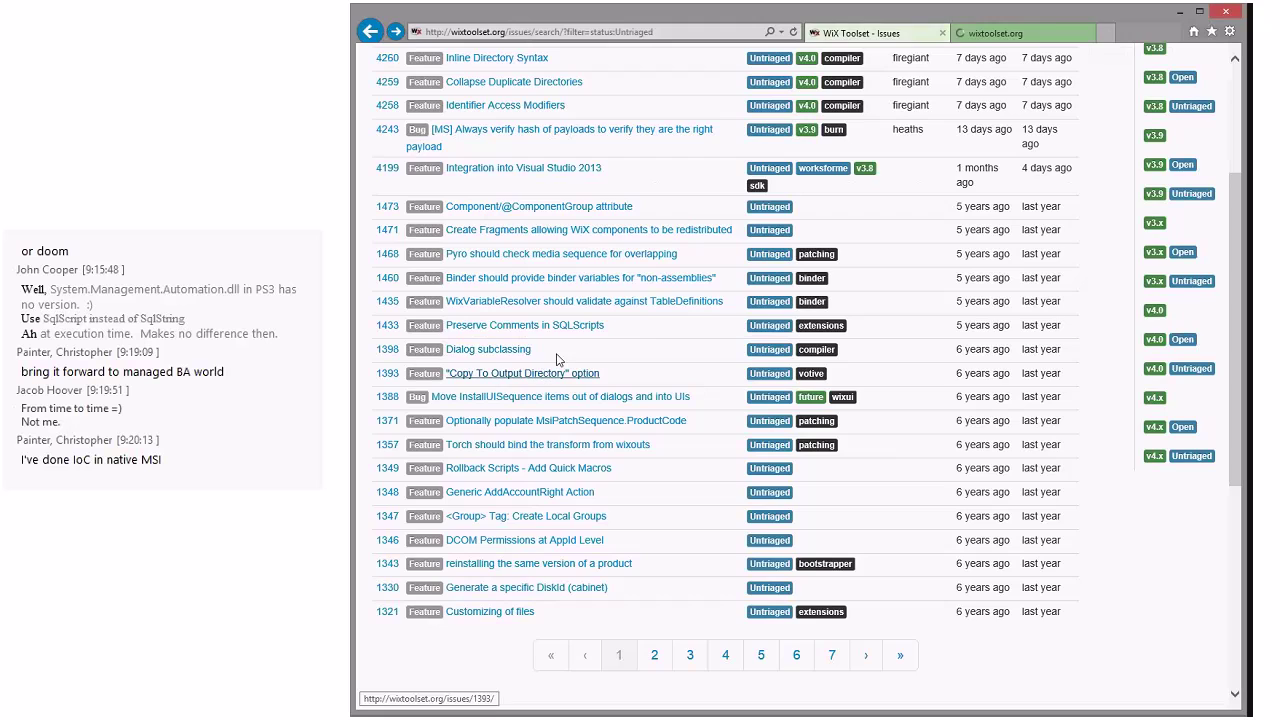
{"action": "left_click", "coordinate": [973, 34]}
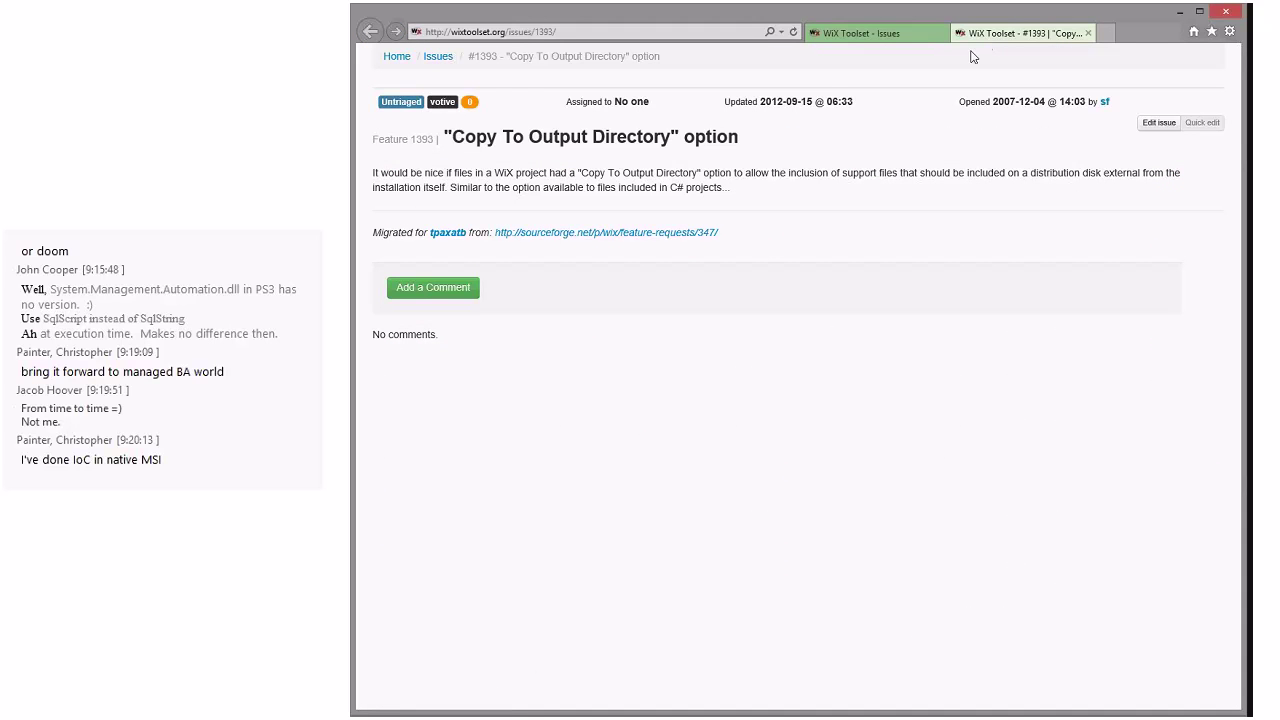
{"action": "left_click_drag", "start_coordinate": [424, 173], "coordinate": [719, 191]}
{"action": "left_click", "coordinate": [615, 201]}
{"action": "left_click_drag", "start_coordinate": [582, 173], "coordinate": [681, 184]}
{"action": "left_click", "coordinate": [671, 171]}
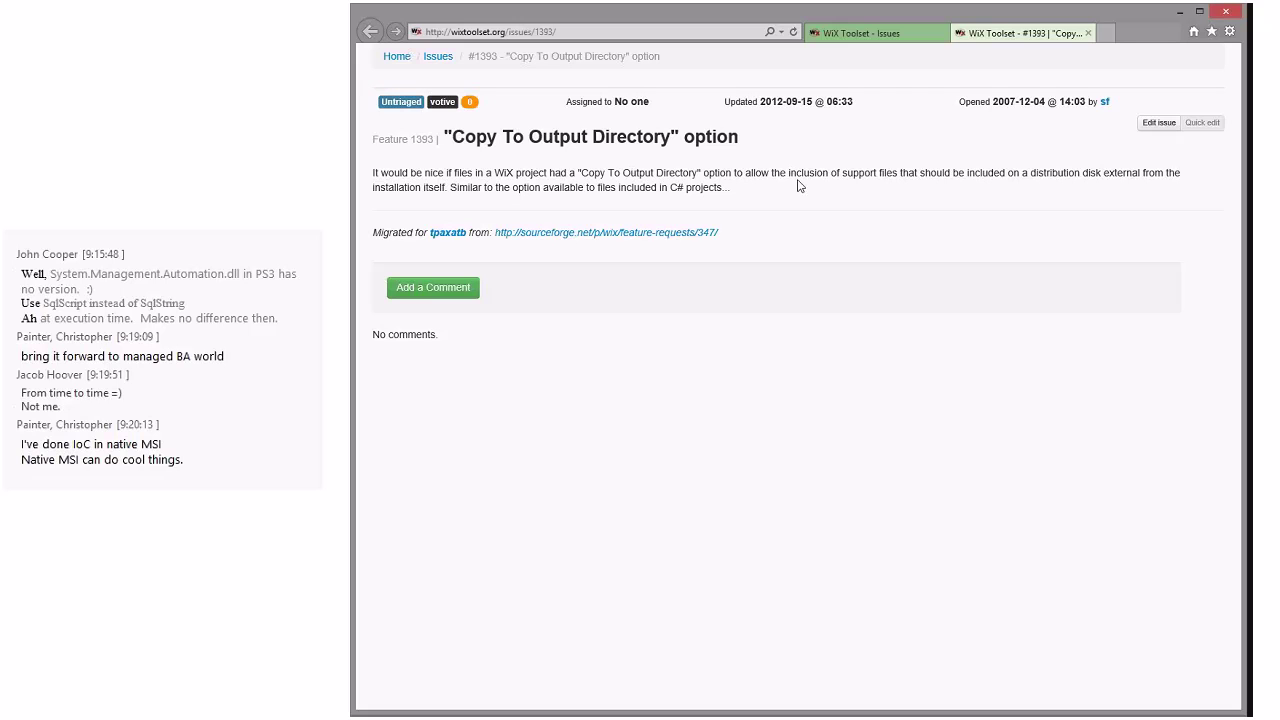
{"action": "left_click", "coordinate": [1088, 33]}
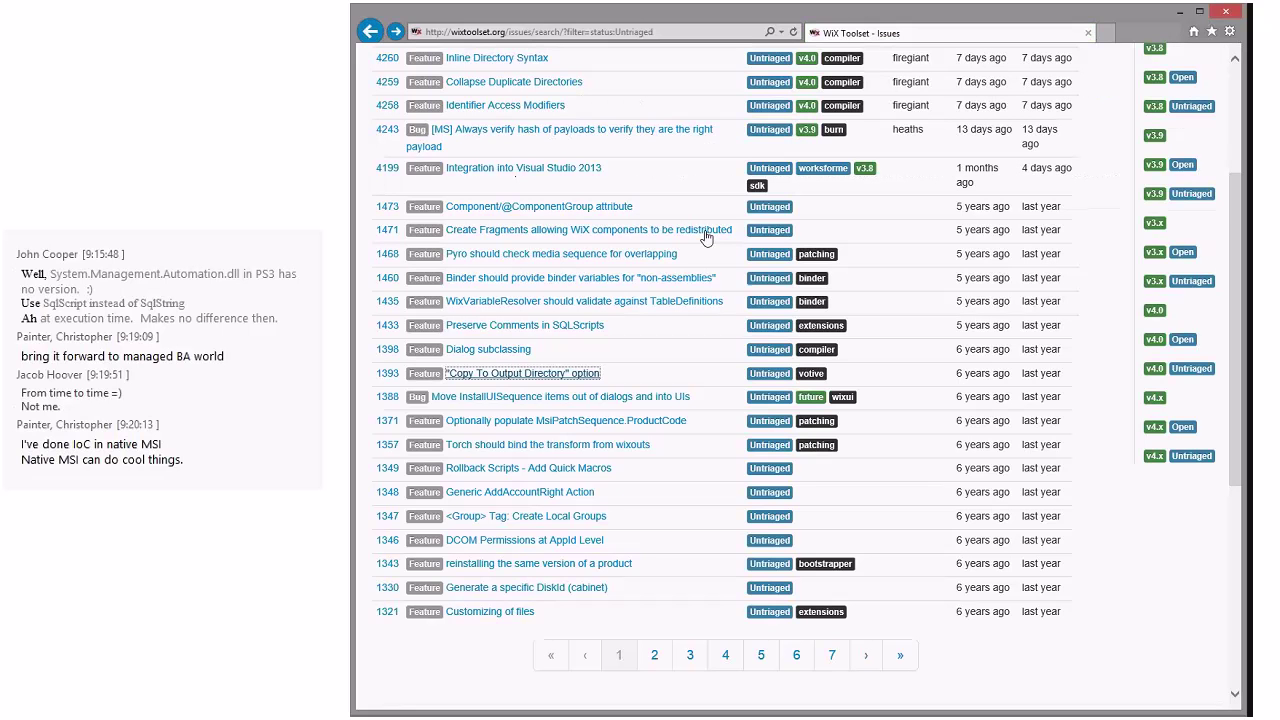
Step: Open issue 1388, "Move InstallUISequence items out of dialogs and into UIs", in a separate tab and read through to its last comment
{"action": "middle_click", "coordinate": [560, 396]}
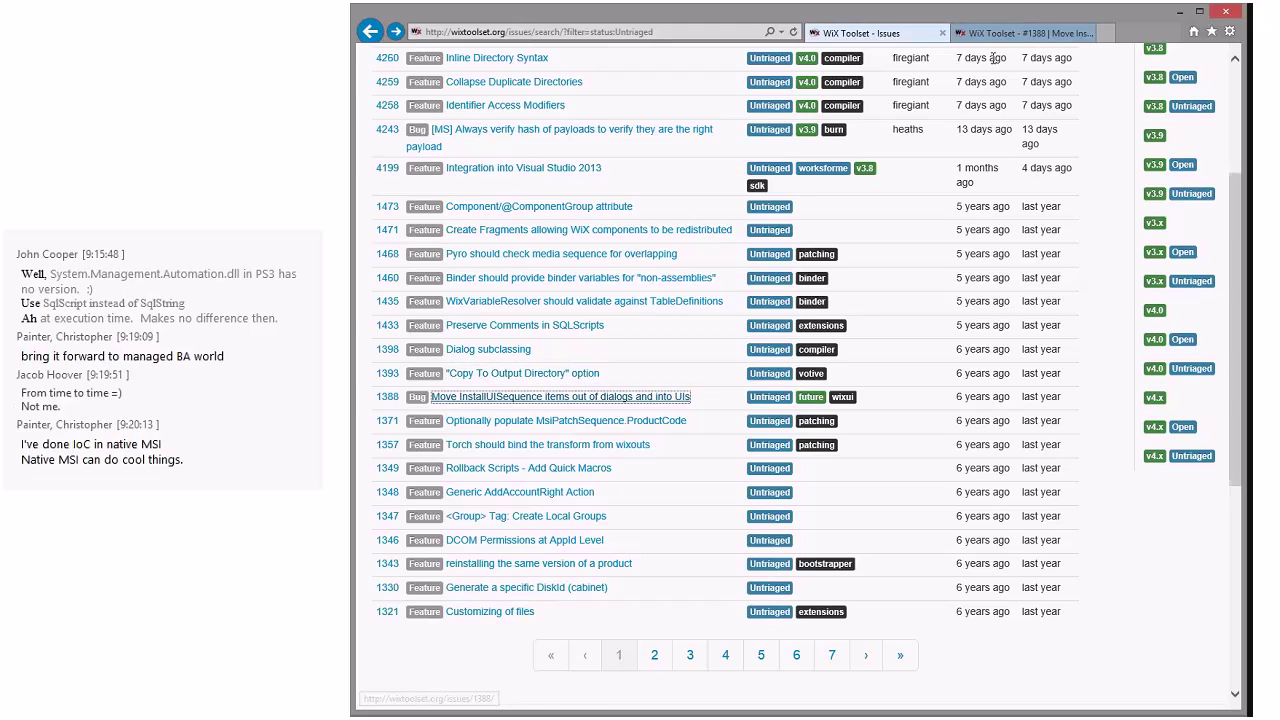
{"action": "left_click", "coordinate": [1006, 34]}
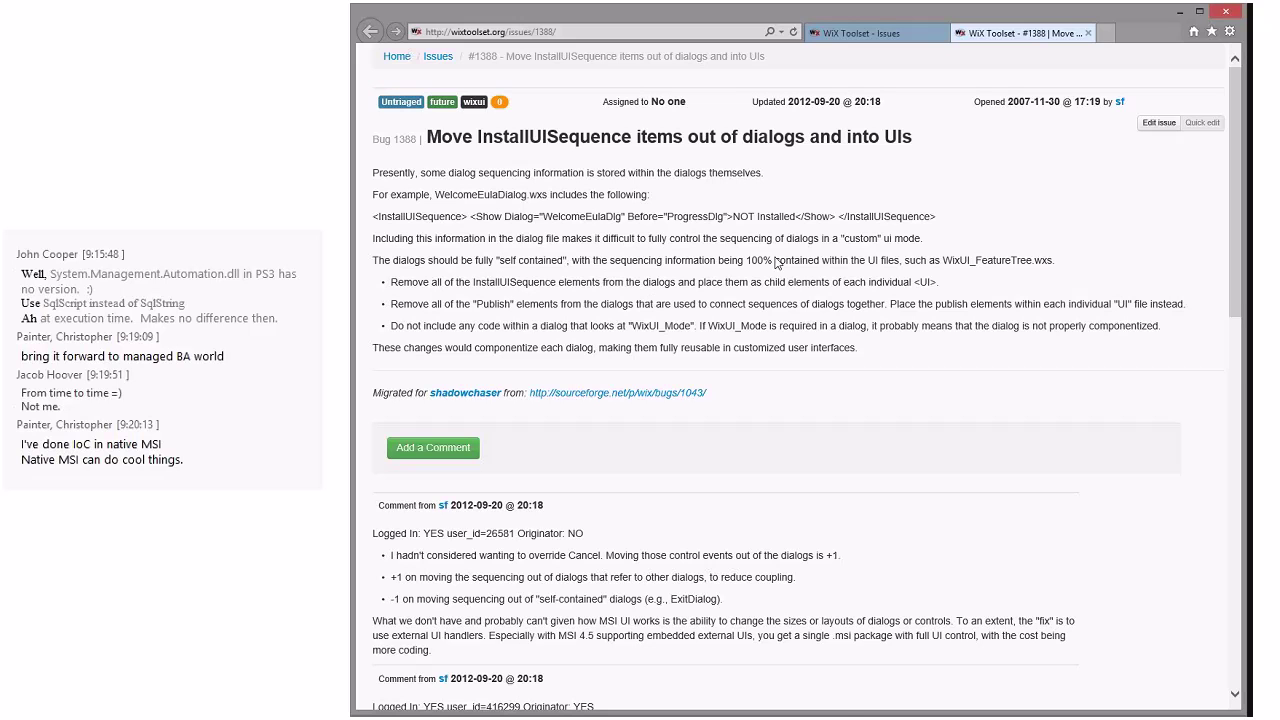
{"action": "scroll", "coordinate": [930, 264], "scroll_direction": "down", "scroll_amount": 3}
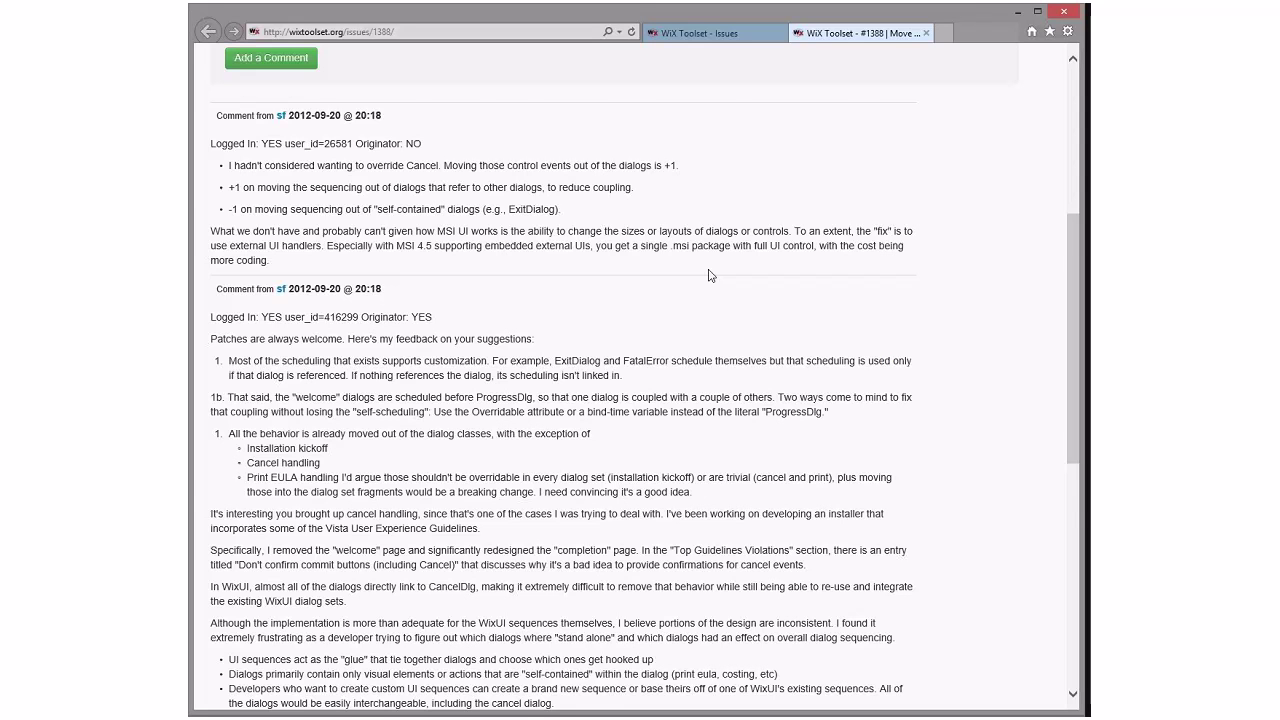
{"action": "scroll", "coordinate": [710, 276], "scroll_direction": "down", "scroll_amount": 2}
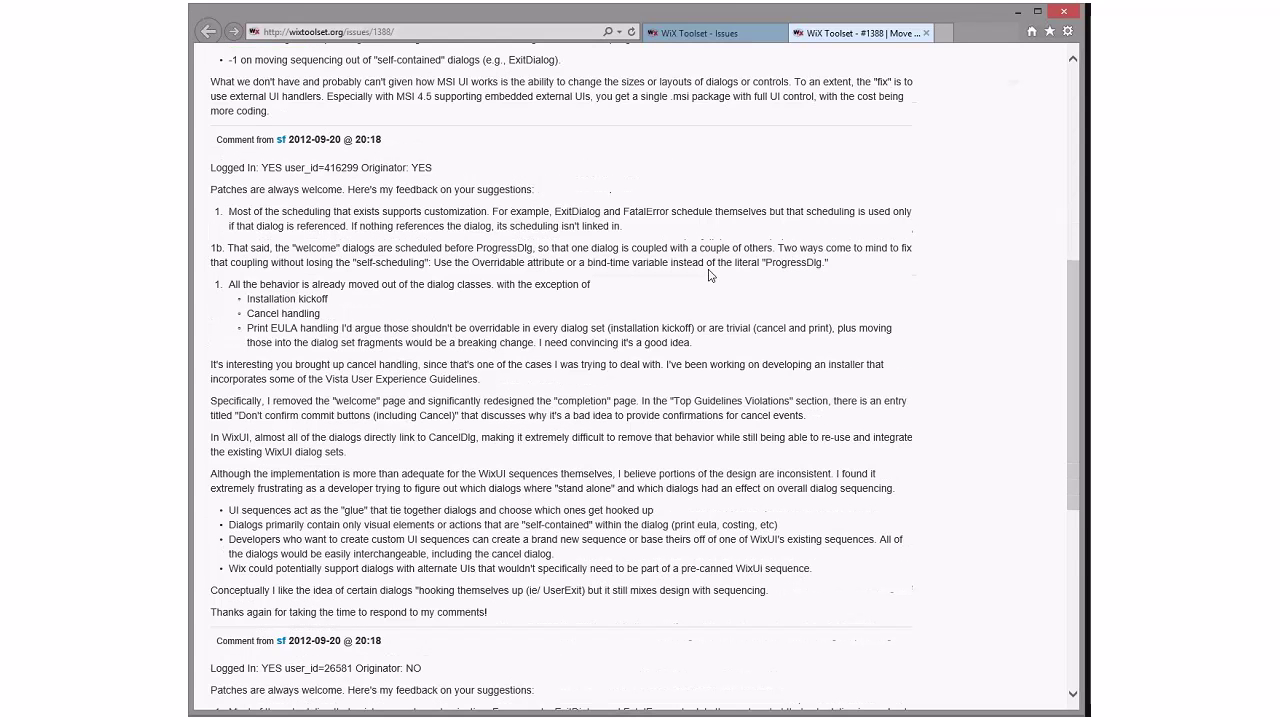
{"action": "scroll", "coordinate": [710, 276], "scroll_direction": "down", "scroll_amount": 2}
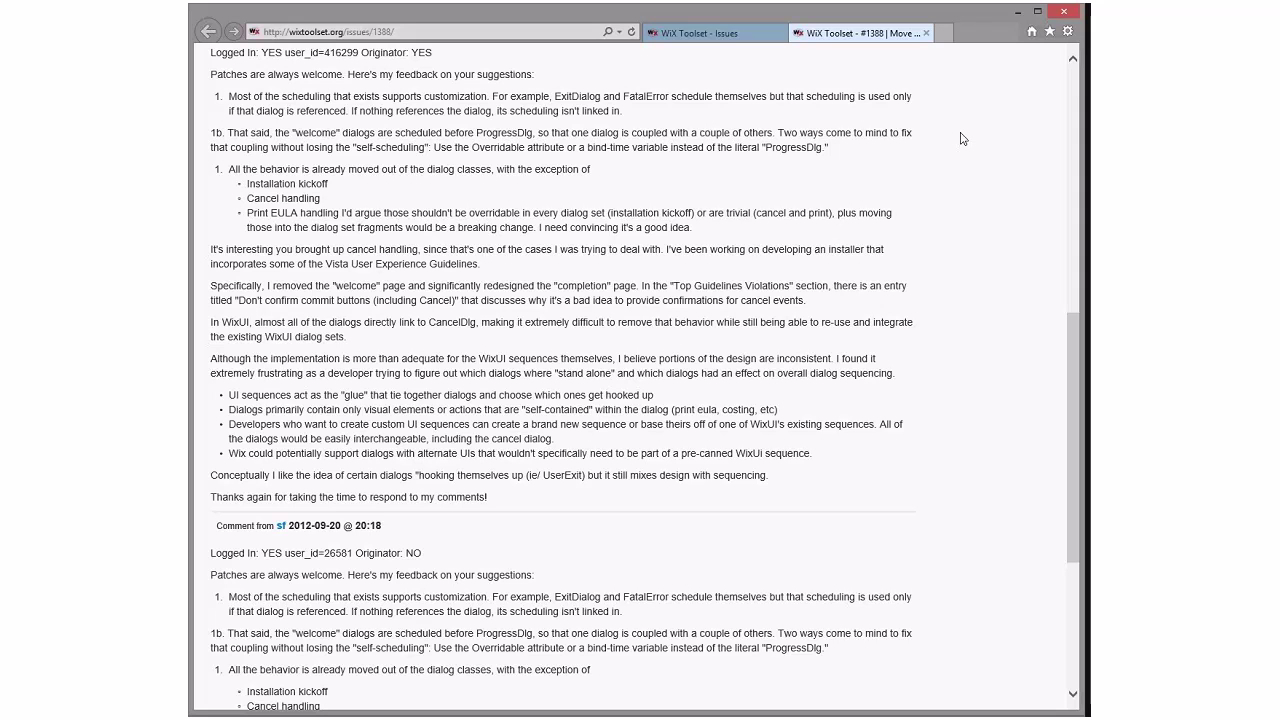
{"action": "scroll", "coordinate": [962, 138], "scroll_direction": "down", "scroll_amount": 6}
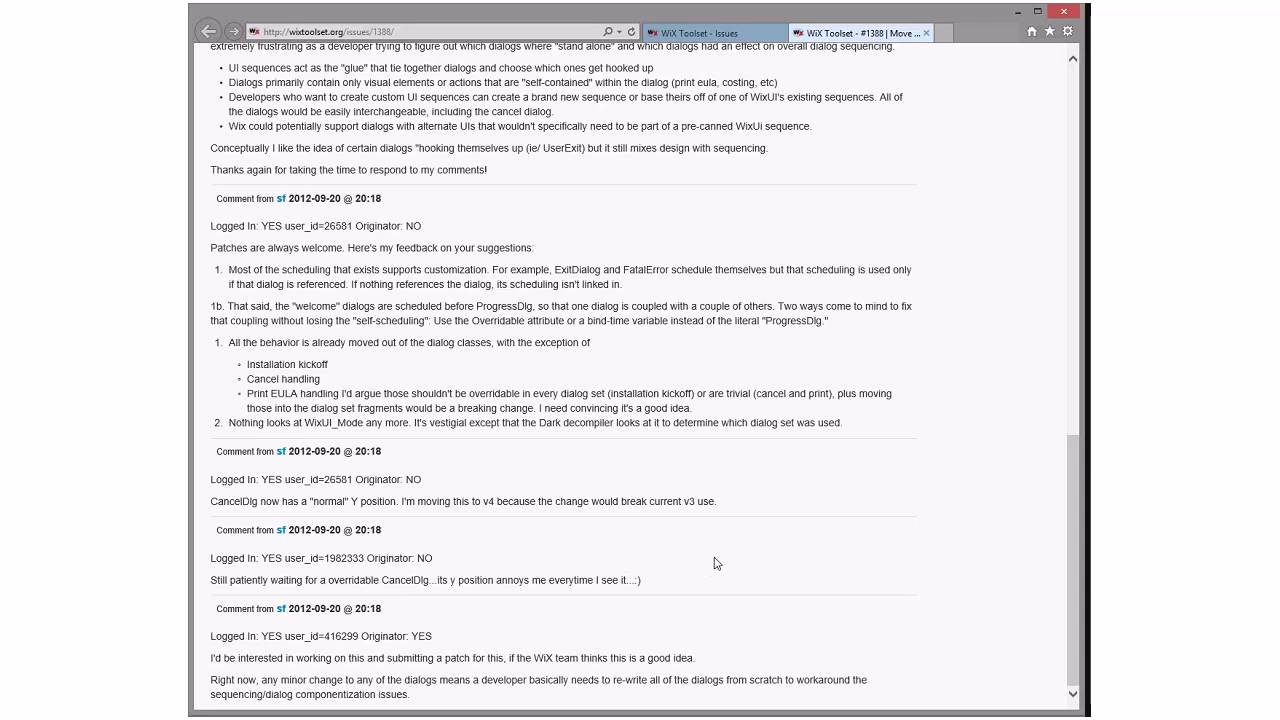
{"action": "left_click_drag", "start_coordinate": [281, 681], "coordinate": [551, 680]}
{"action": "left_click", "coordinate": [591, 680]}
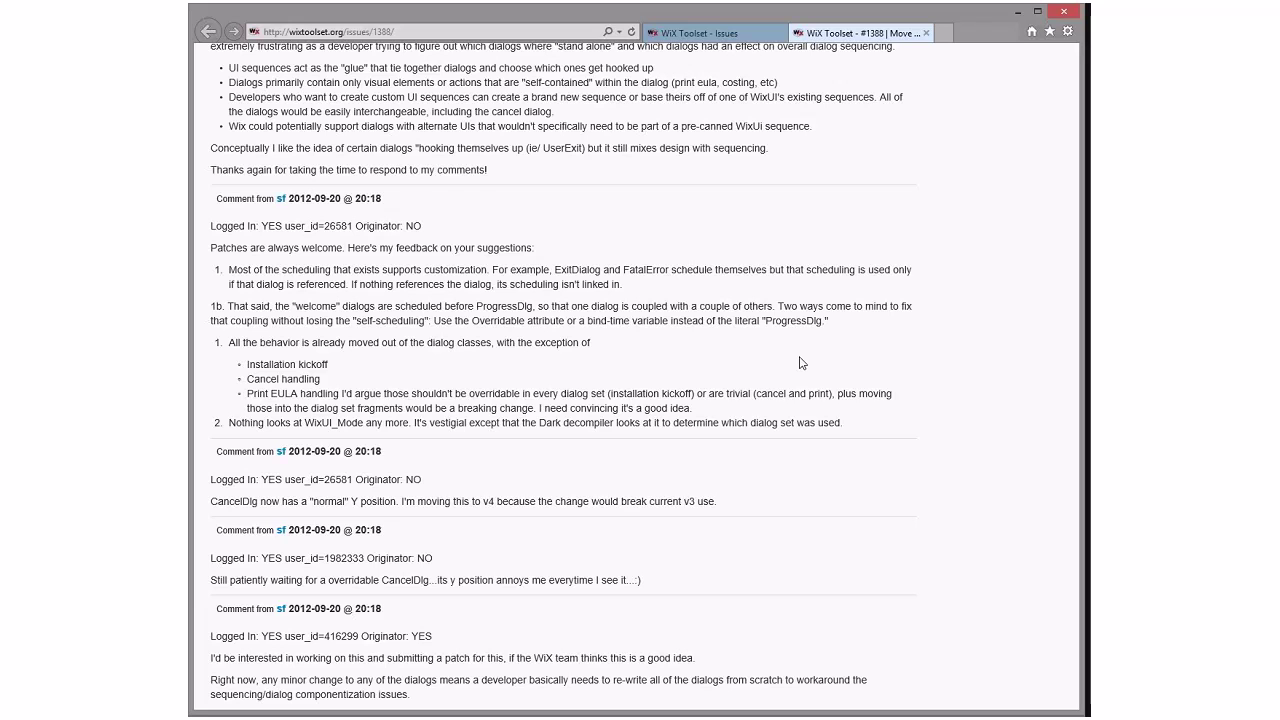
Step: Re-examine issue 1388's description and earlier comments on dialog sequencing, and close its tab
{"action": "scroll", "coordinate": [800, 360], "scroll_direction": "up", "scroll_amount": 2}
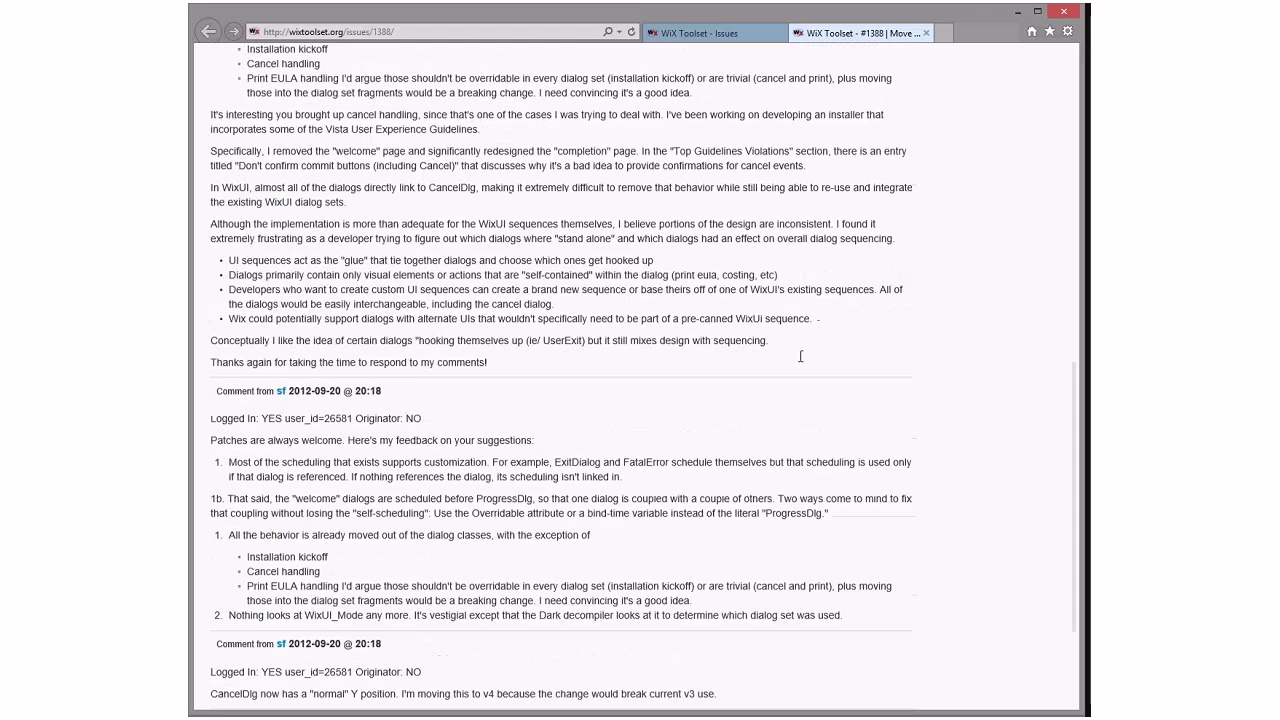
{"action": "scroll", "coordinate": [800, 356], "scroll_direction": "up", "scroll_amount": 10}
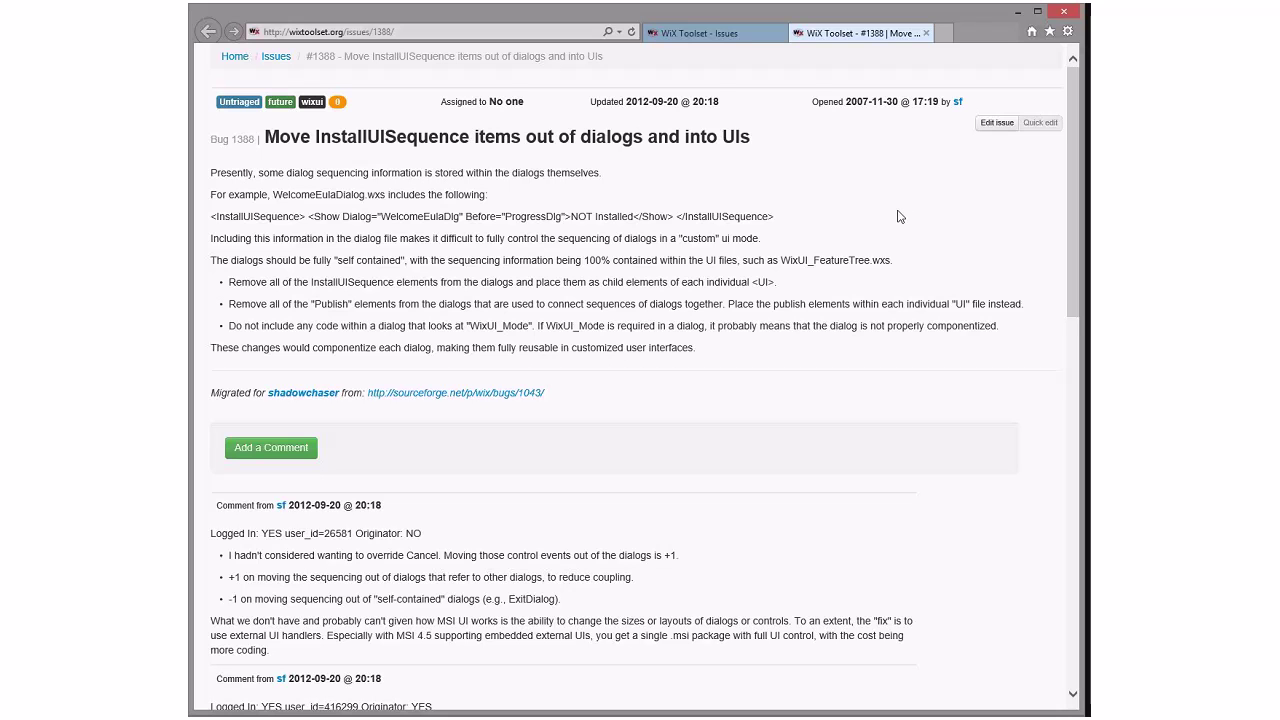
{"action": "scroll", "coordinate": [898, 217], "scroll_direction": "down", "scroll_amount": 3}
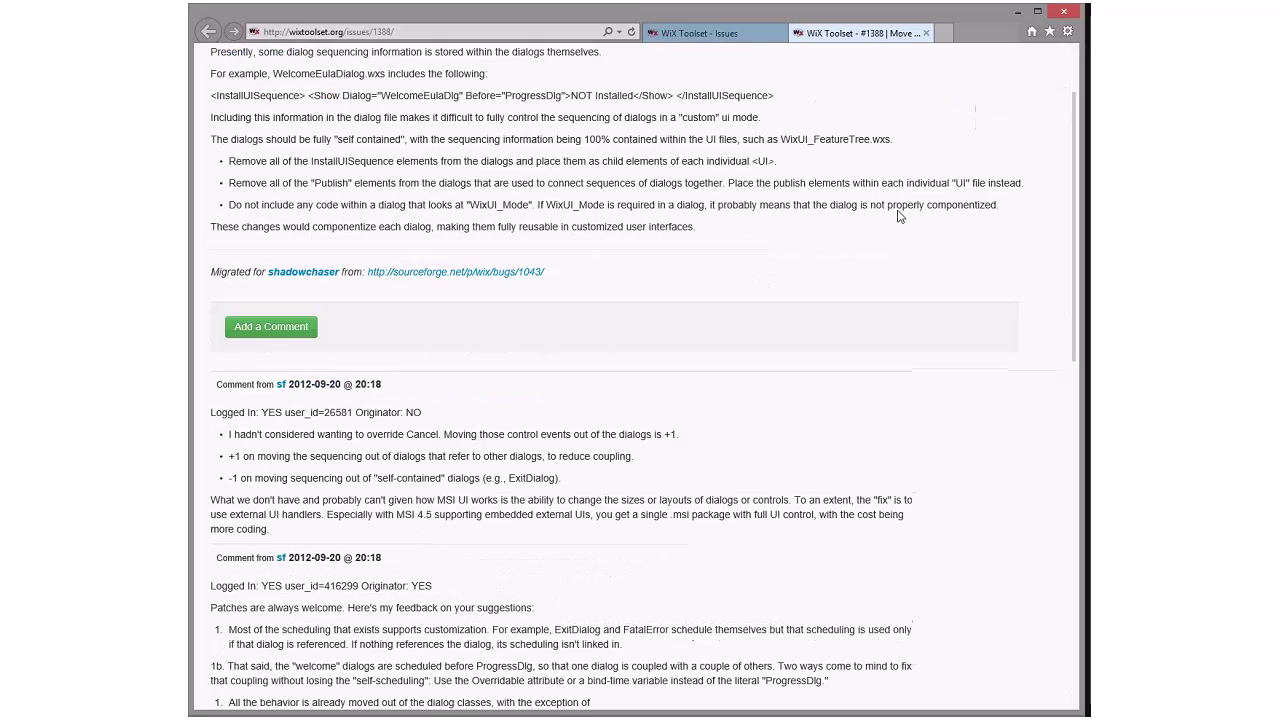
{"action": "scroll", "coordinate": [910, 290], "scroll_direction": "down", "scroll_amount": 2}
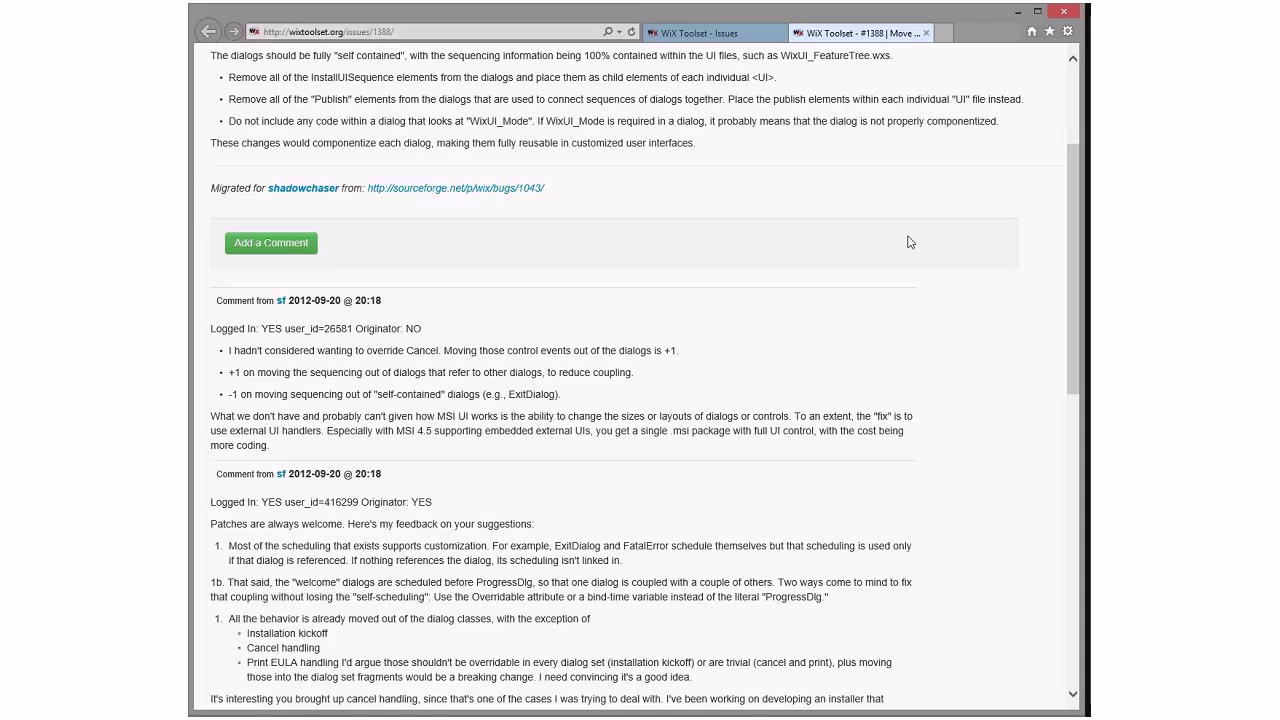
{"action": "scroll", "coordinate": [910, 242], "scroll_direction": "up", "scroll_amount": 3}
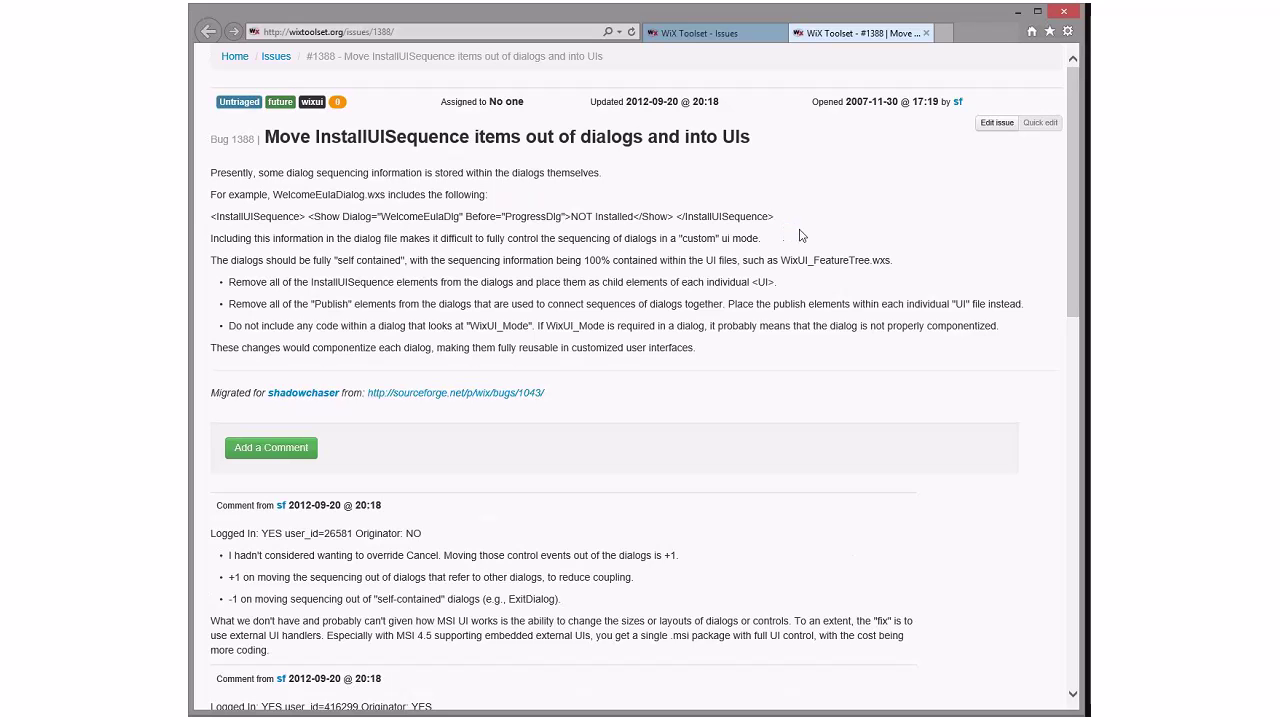
{"action": "scroll", "coordinate": [941, 249], "scroll_direction": "down", "scroll_amount": 1}
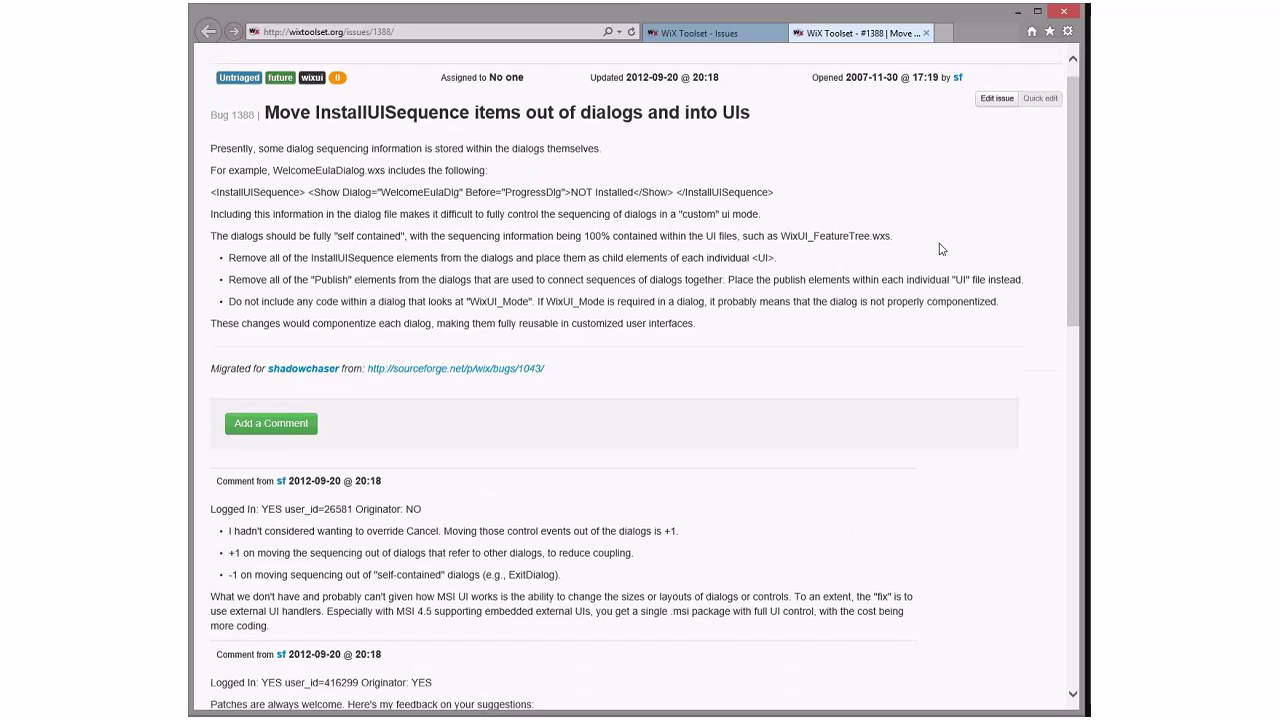
{"action": "scroll", "coordinate": [874, 206], "scroll_direction": "up", "scroll_amount": 1}
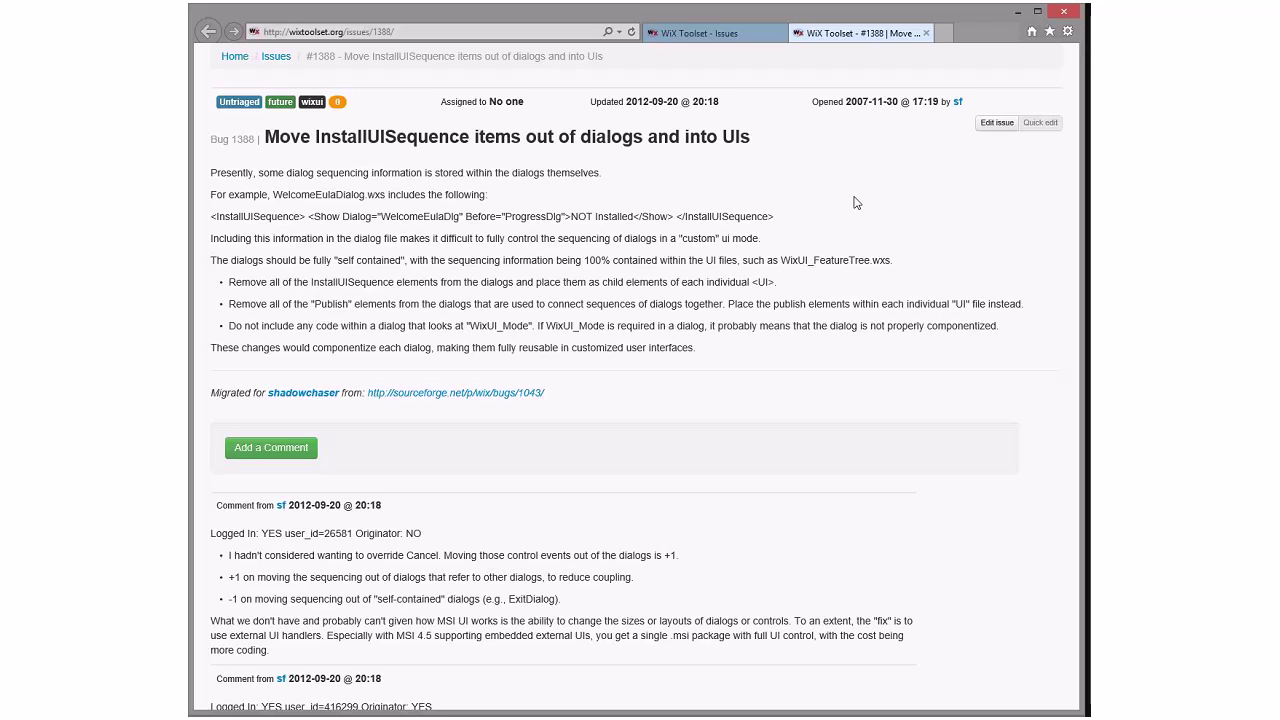
{"action": "scroll", "coordinate": [855, 203], "scroll_direction": "down", "scroll_amount": 1}
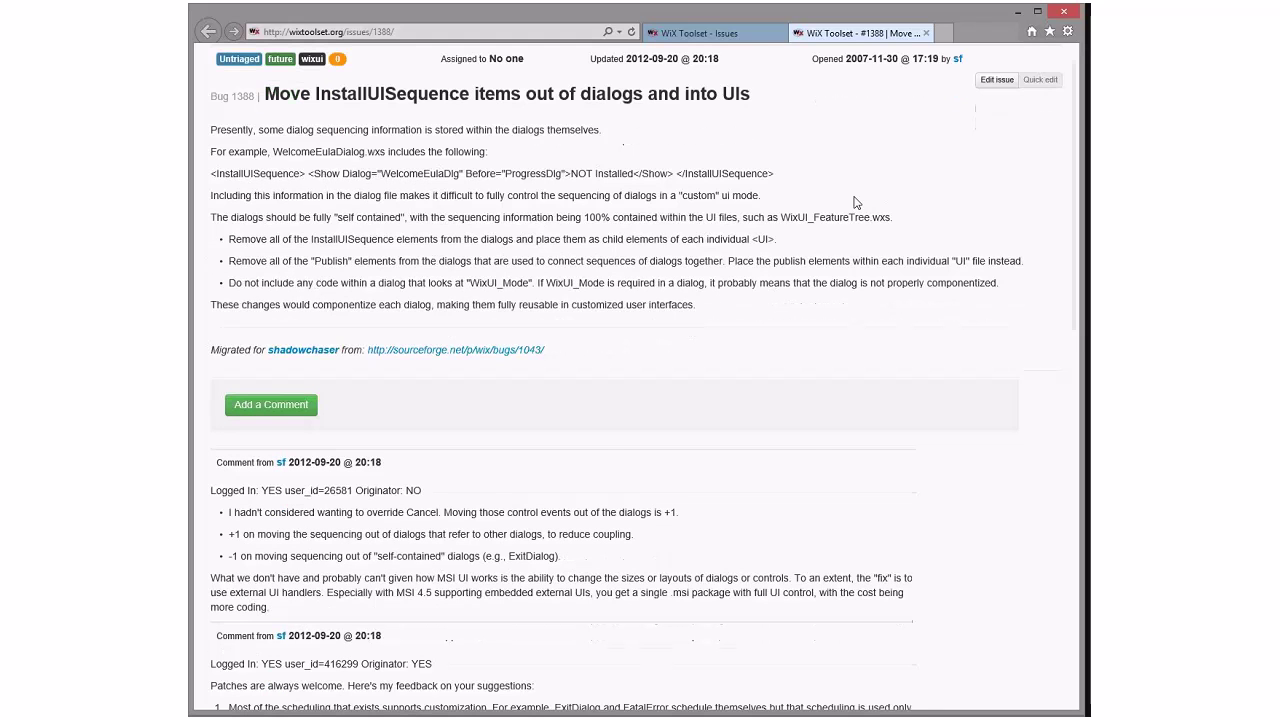
{"action": "scroll", "coordinate": [855, 203], "scroll_direction": "down", "scroll_amount": 5}
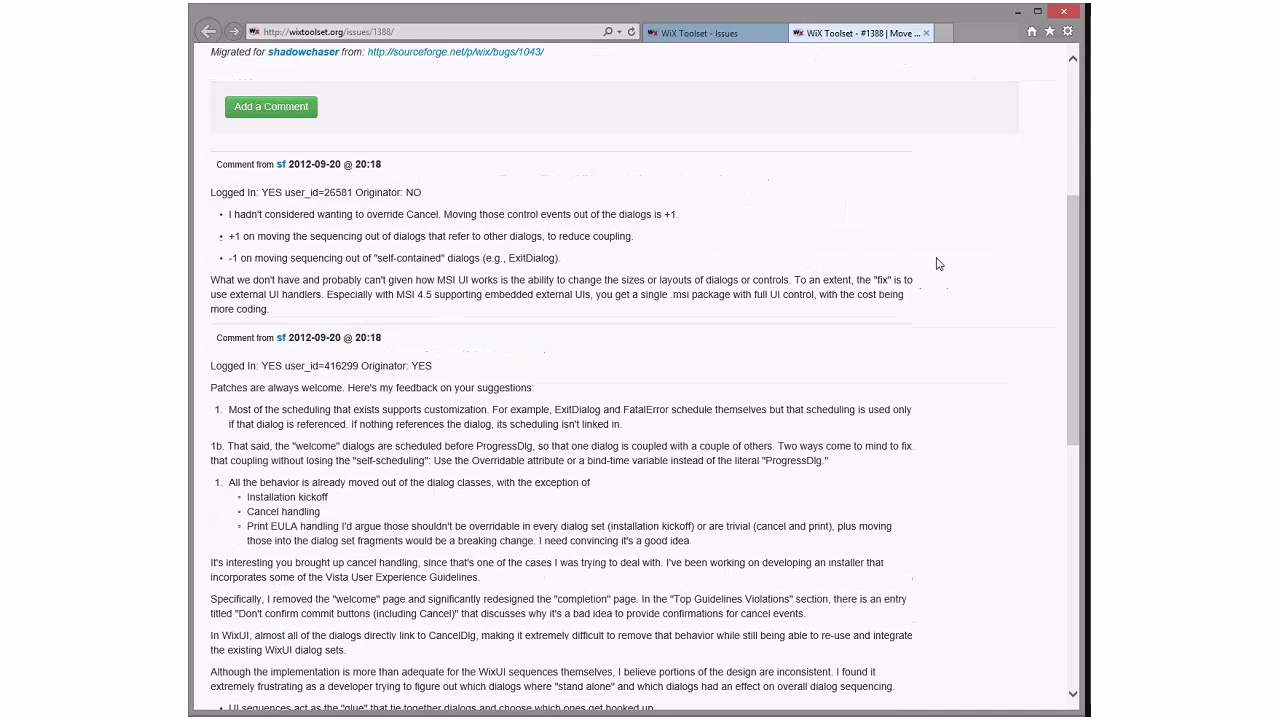
{"action": "scroll", "coordinate": [953, 376], "scroll_direction": "down", "scroll_amount": 2}
{"action": "scroll", "coordinate": [953, 376], "scroll_direction": "down", "scroll_amount": 1}
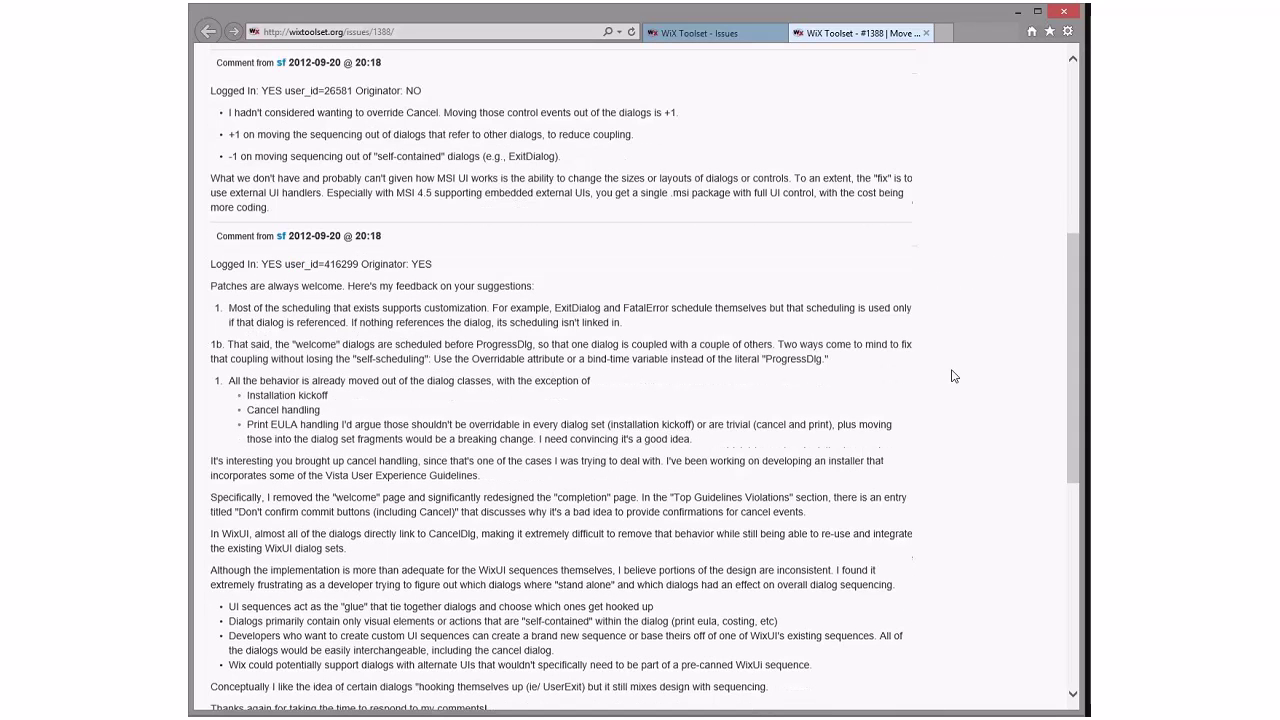
{"action": "scroll", "coordinate": [953, 376], "scroll_direction": "up", "scroll_amount": 7}
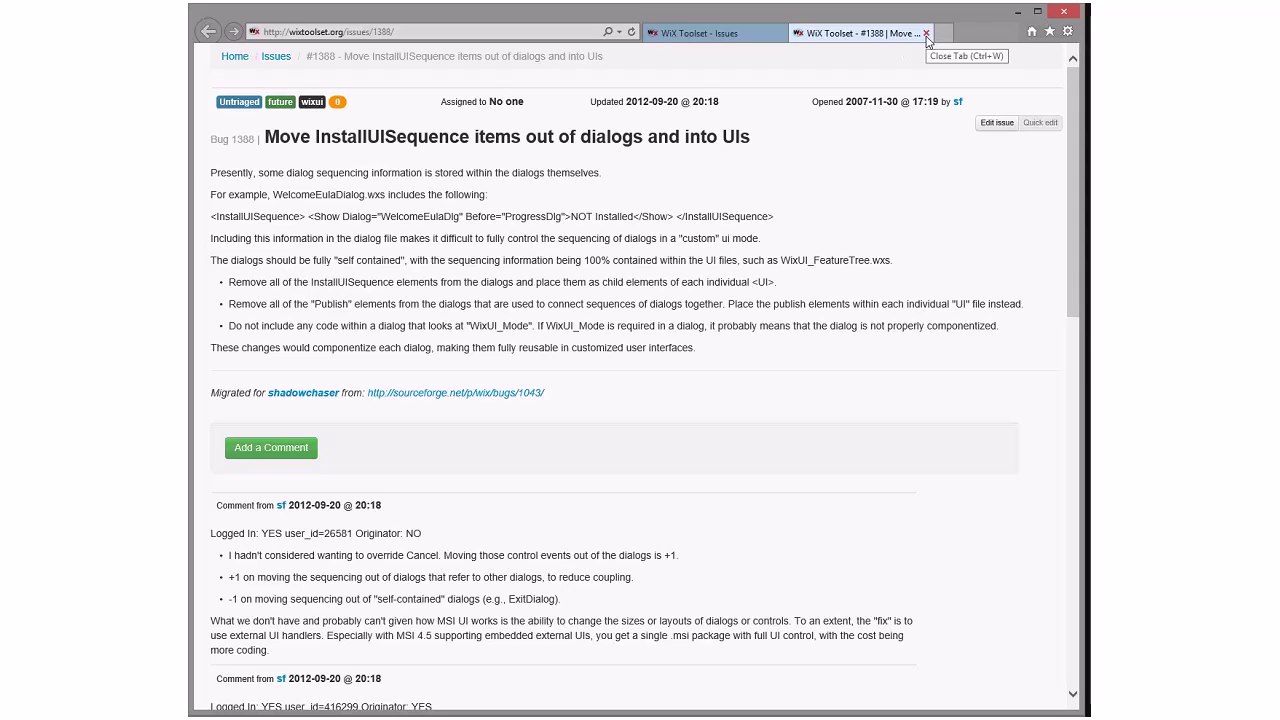
{"action": "left_click", "coordinate": [926, 35]}
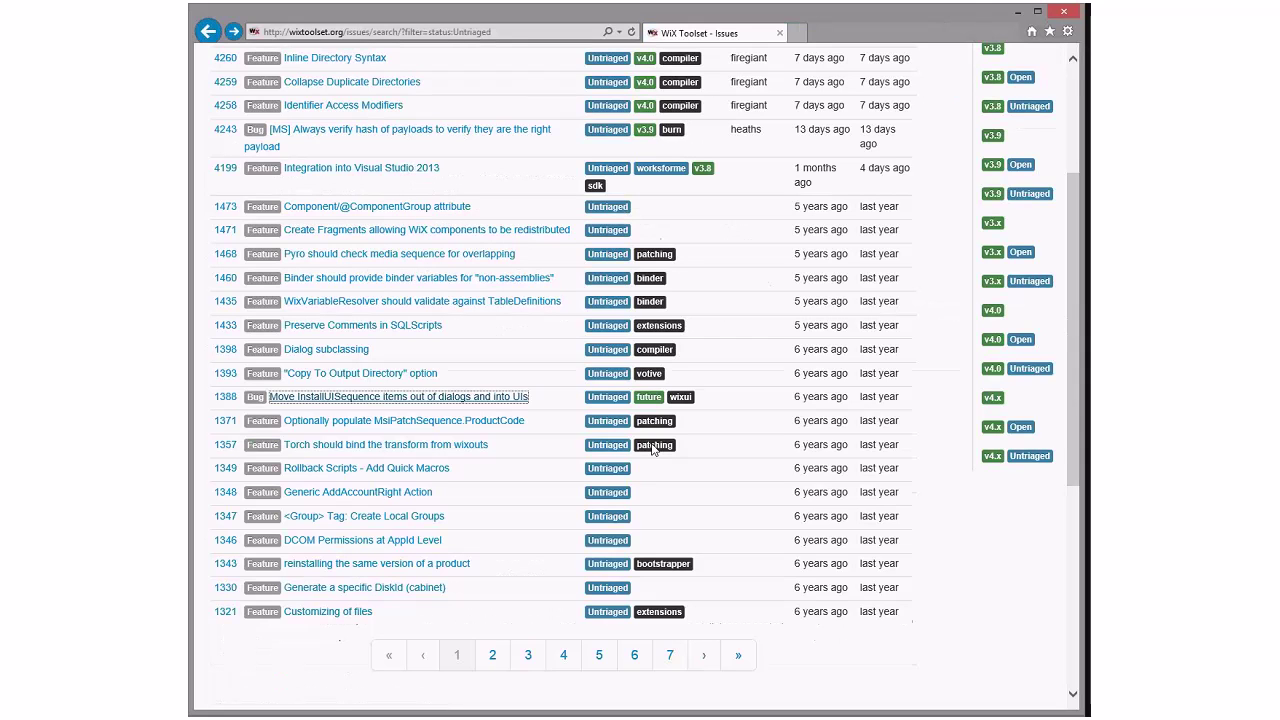
Step: Review issue 1371, "Optionally populate MsiPatchSequence.ProductCode", in a separate tab and close that tab
{"action": "middle_click", "coordinate": [493, 420]}
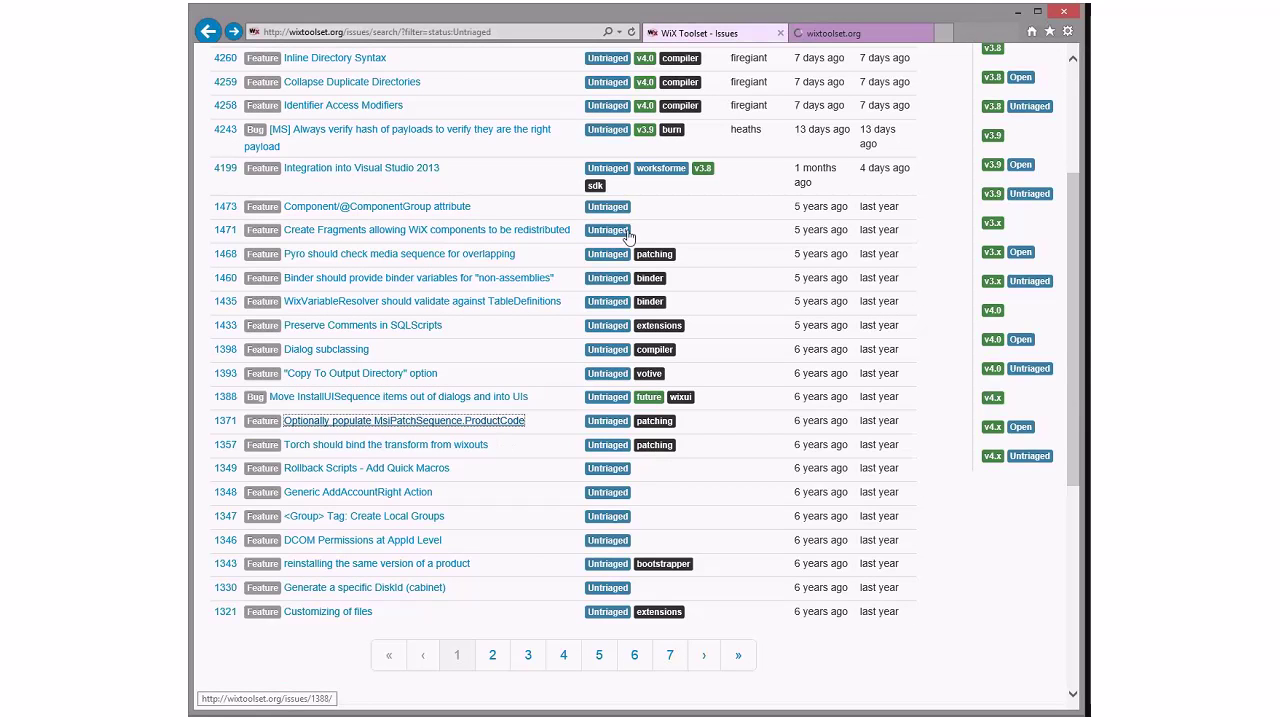
{"action": "left_click", "coordinate": [833, 33]}
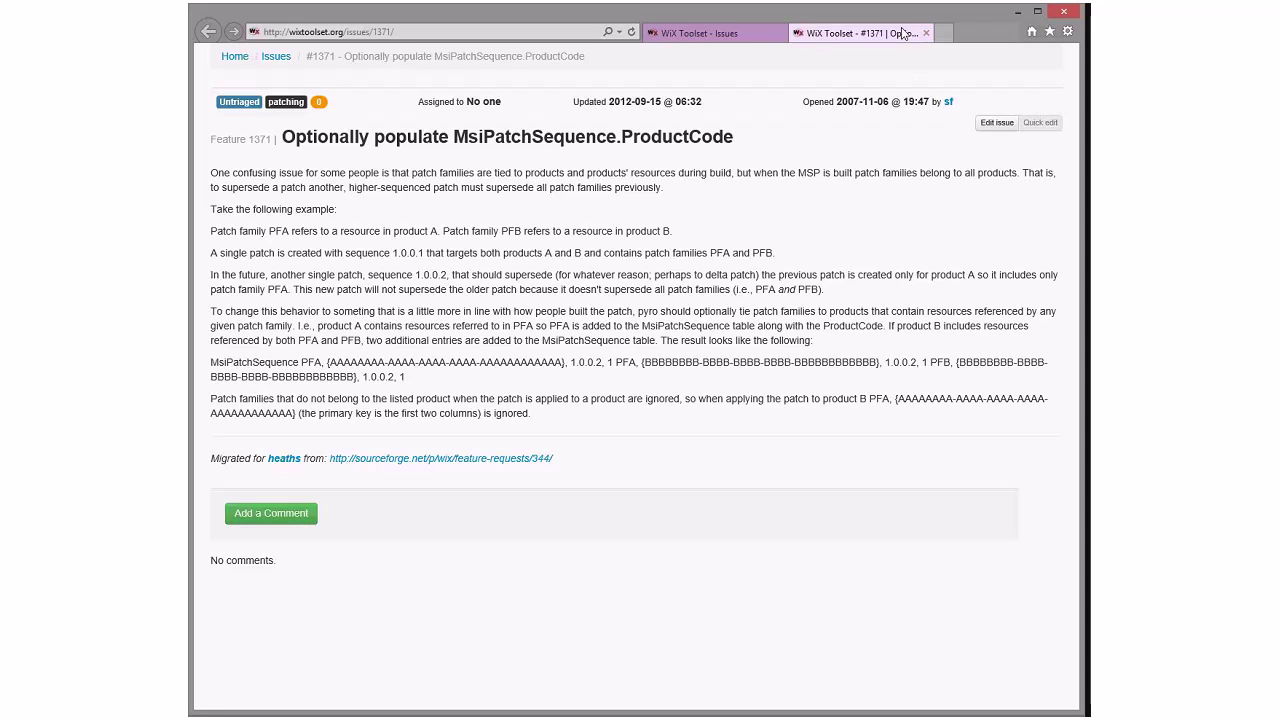
{"action": "left_click", "coordinate": [926, 33]}
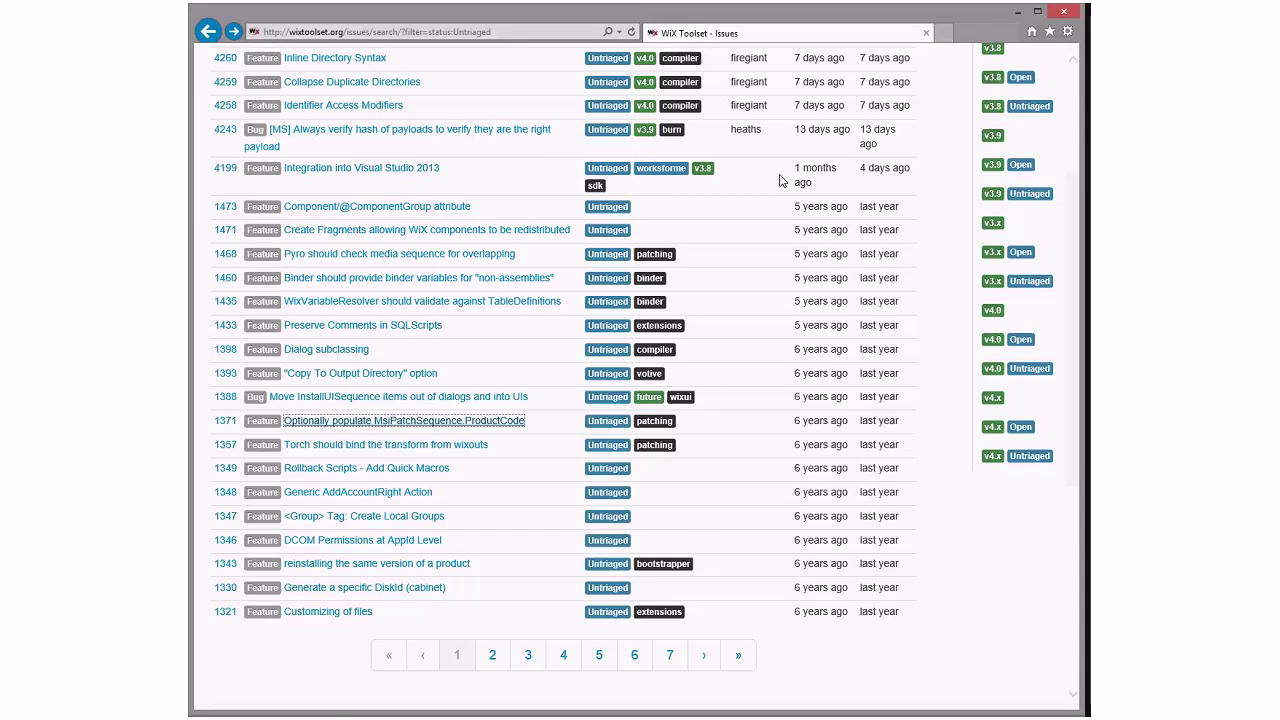
Step: Review issue 1357, "Torch should bind the transform from wixouts", in a separate tab and close that tab
{"action": "middle_click", "coordinate": [494, 436]}
{"action": "left_click", "coordinate": [857, 33]}
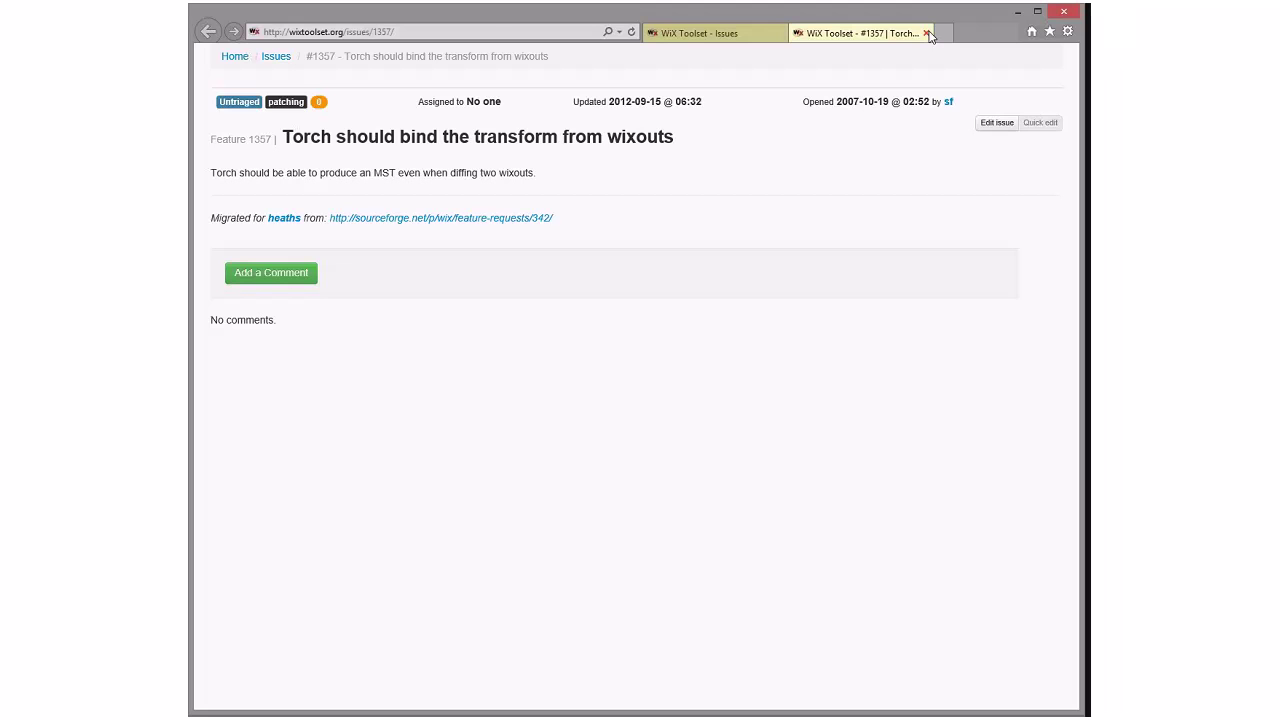
{"action": "left_click", "coordinate": [926, 33]}
Step: Review the macros suggested in issue 1349, "Rollback Scripts - Add Quick Macros", in a separate tab and close that tab
{"action": "left_click", "coordinate": [366, 468], "text": "ctrl"}
{"action": "left_click", "coordinate": [858, 33]}
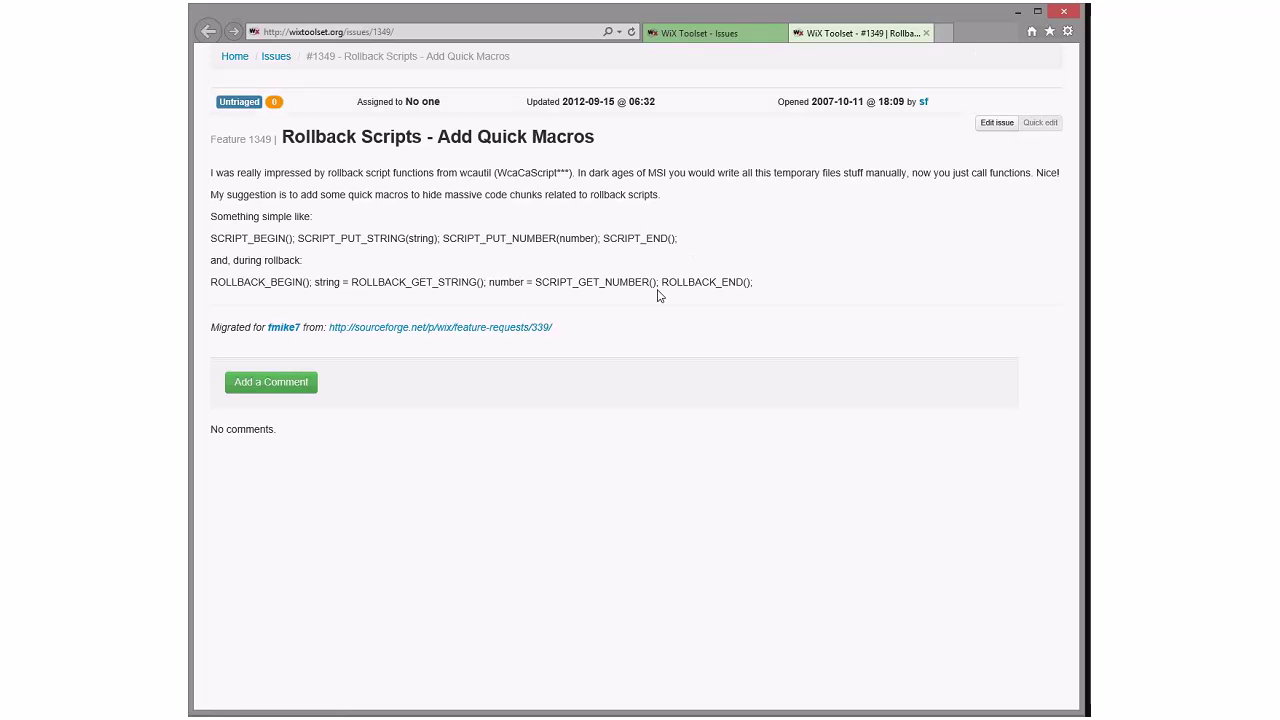
{"action": "double_click", "coordinate": [695, 281]}
{"action": "left_click", "coordinate": [742, 282]}
{"action": "double_click", "coordinate": [743, 282]}
{"action": "left_click", "coordinate": [734, 231]}
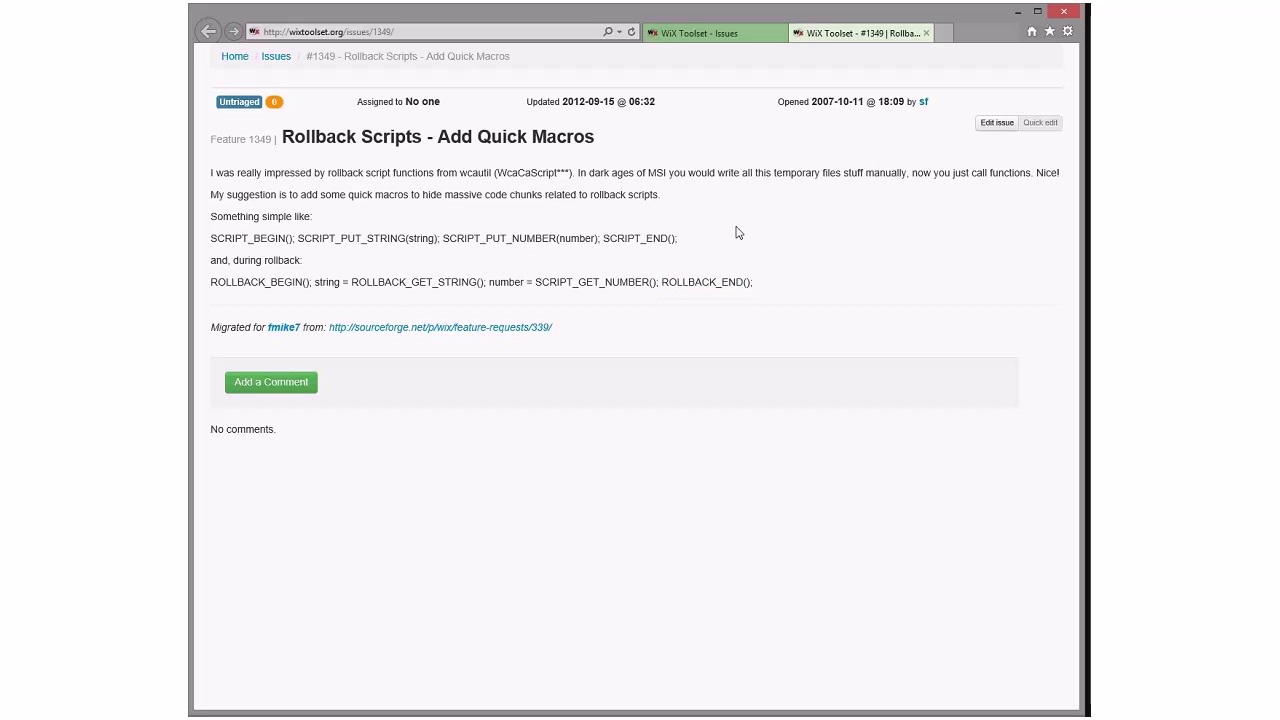
{"action": "left_click", "coordinate": [926, 35]}
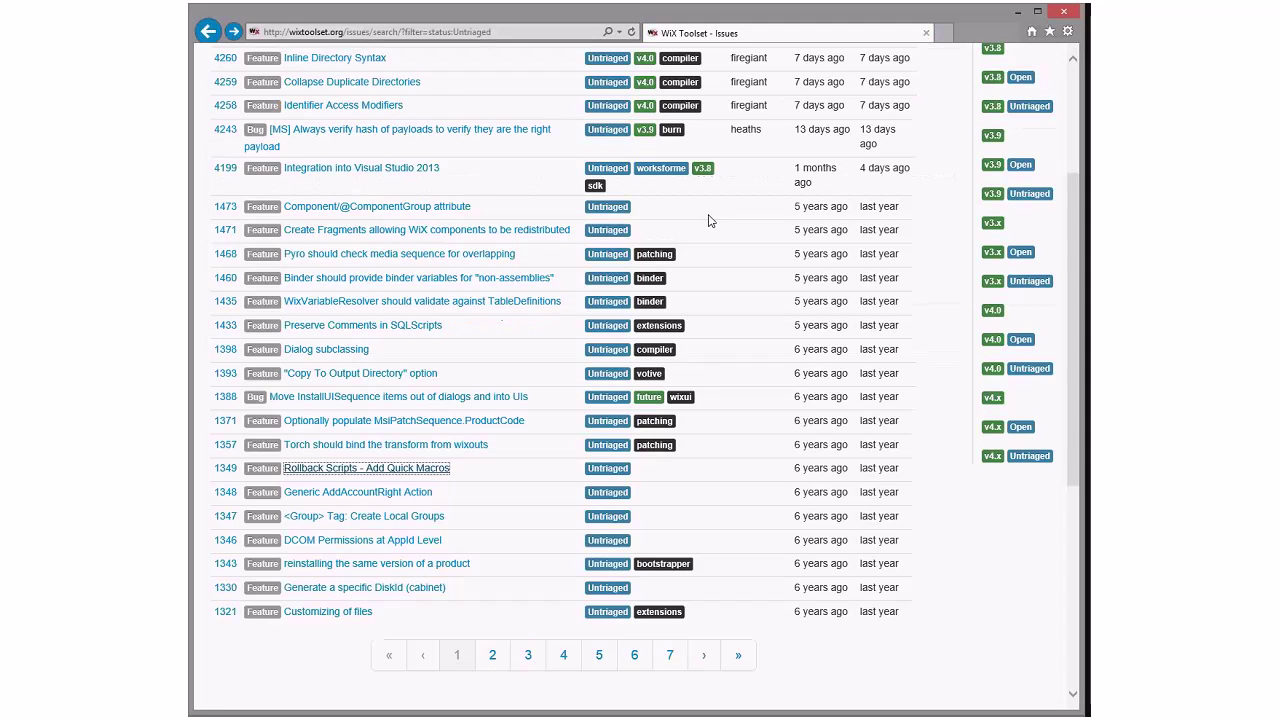
Step: Review issue 1348, "Generic AddAccountRight Action", in a separate tab and close that tab
{"action": "middle_click", "coordinate": [385, 500]}
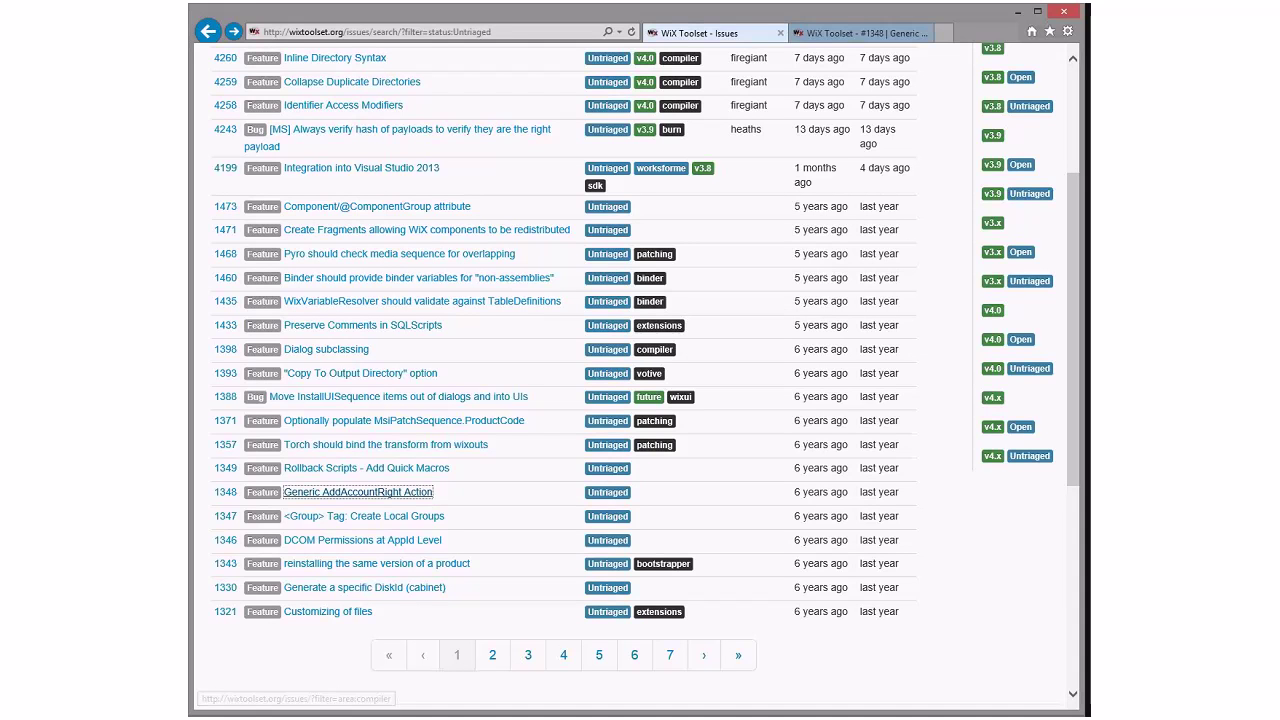
{"action": "left_click", "coordinate": [840, 40]}
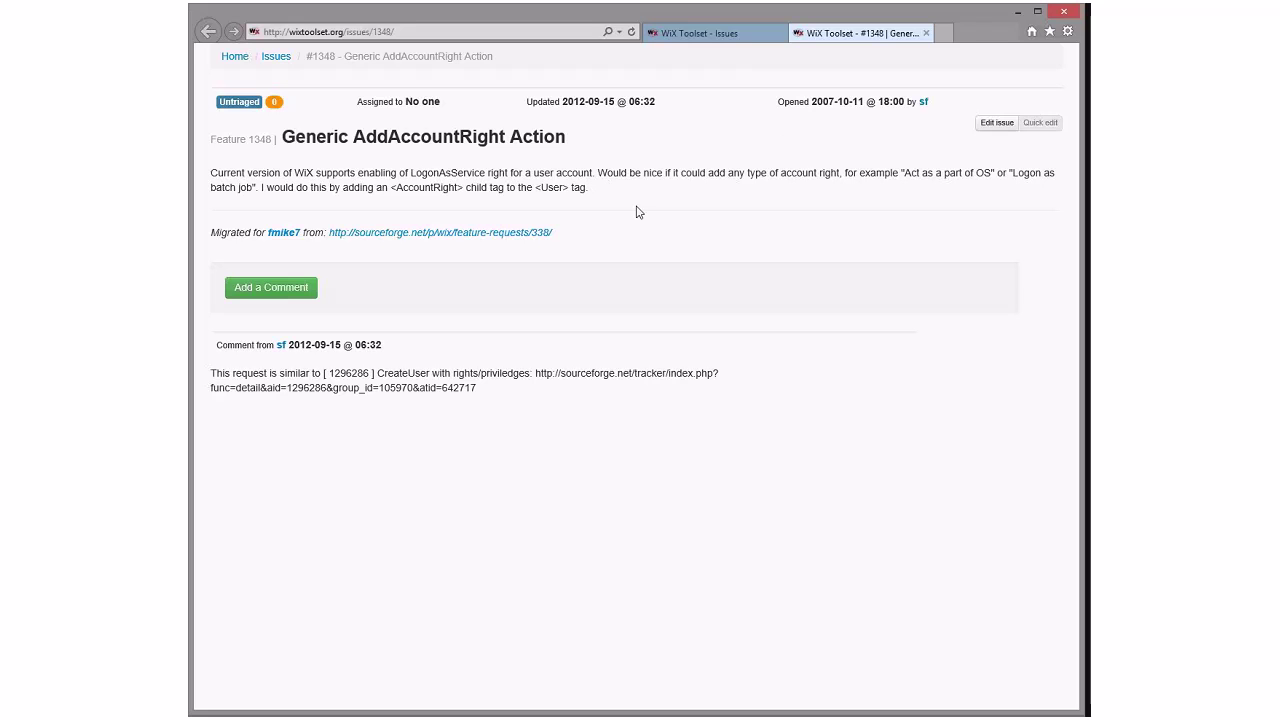
{"action": "left_click", "coordinate": [926, 34]}
Step: Review issue 1347, "<Group> Tag: Create Local Groups", in a separate tab and close that tab
{"action": "middle_click", "coordinate": [360, 516]}
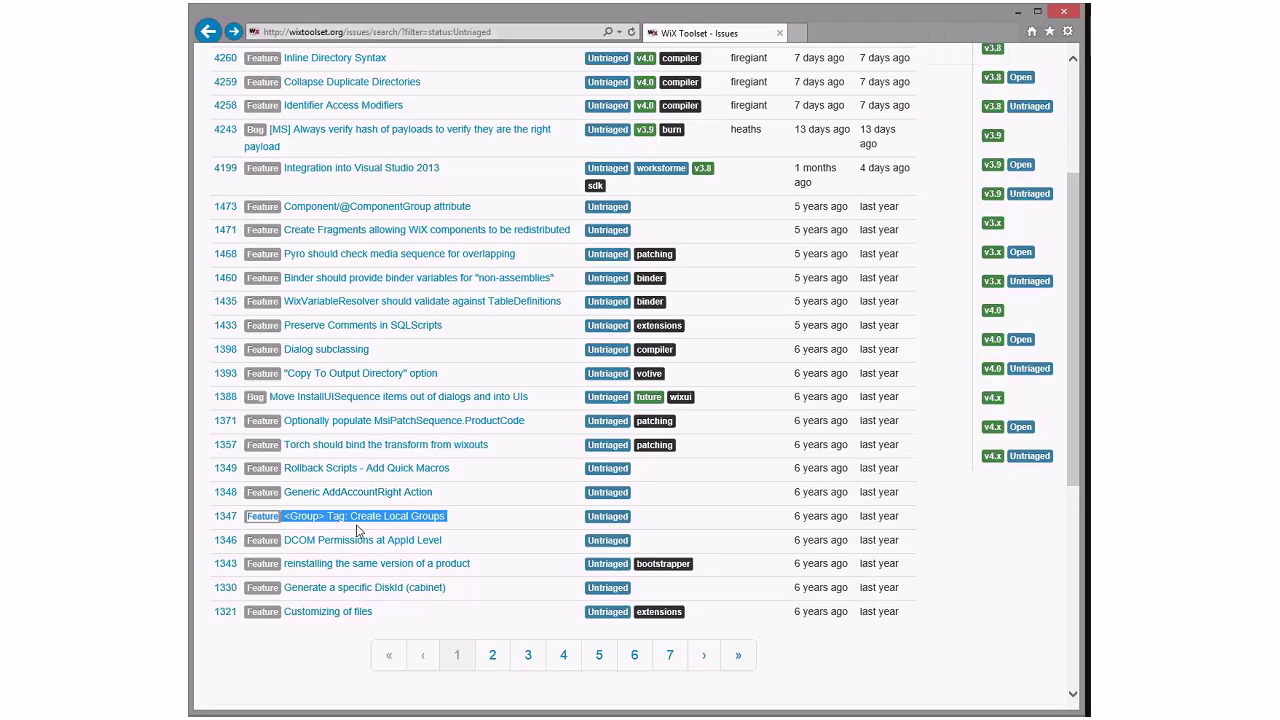
{"action": "left_click", "coordinate": [895, 40]}
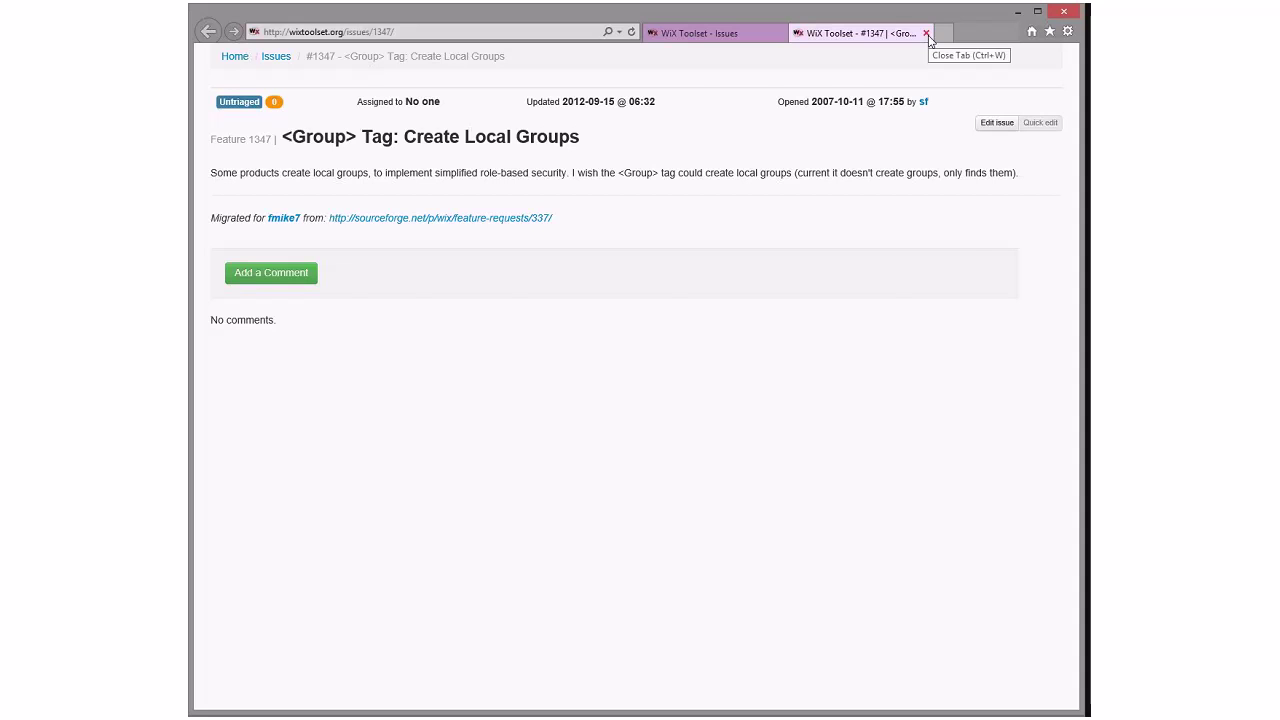
{"action": "left_click", "coordinate": [926, 34]}
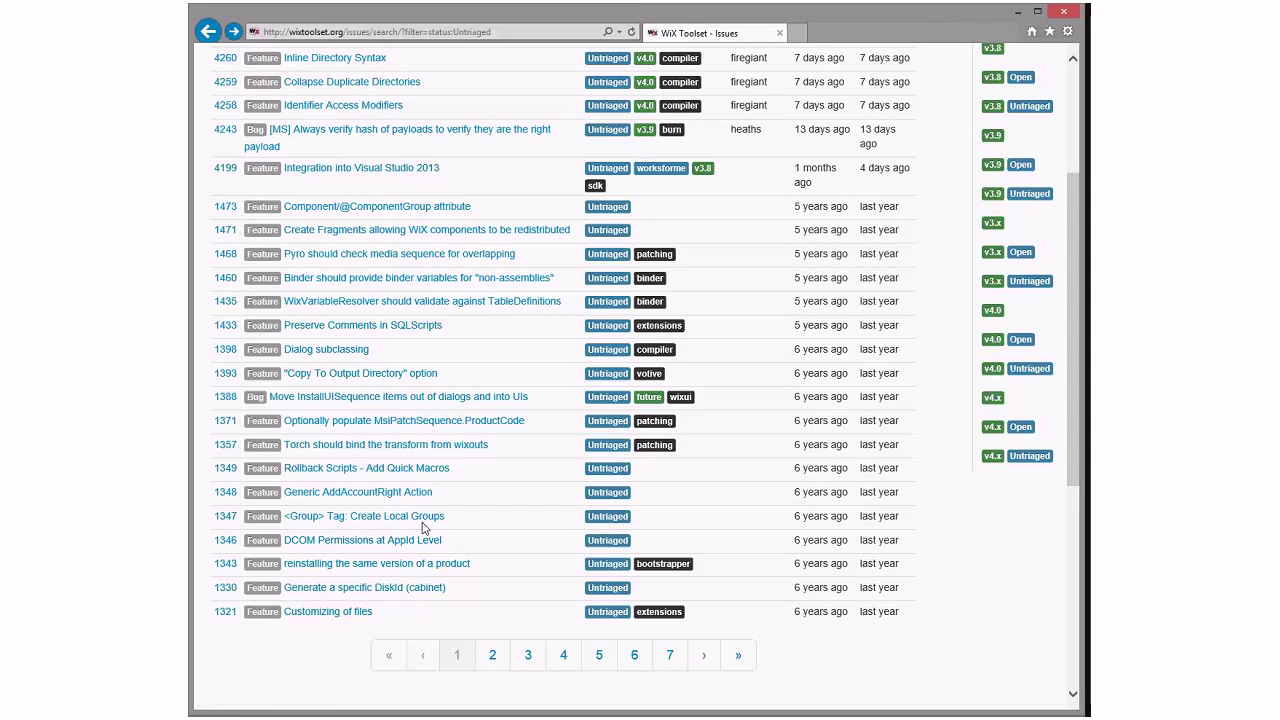
Step: Review issue 1346, "DCOM Permissions at AppId Level", including its closing P.S. line, in a separate tab and close that tab
{"action": "middle_click", "coordinate": [423, 541]}
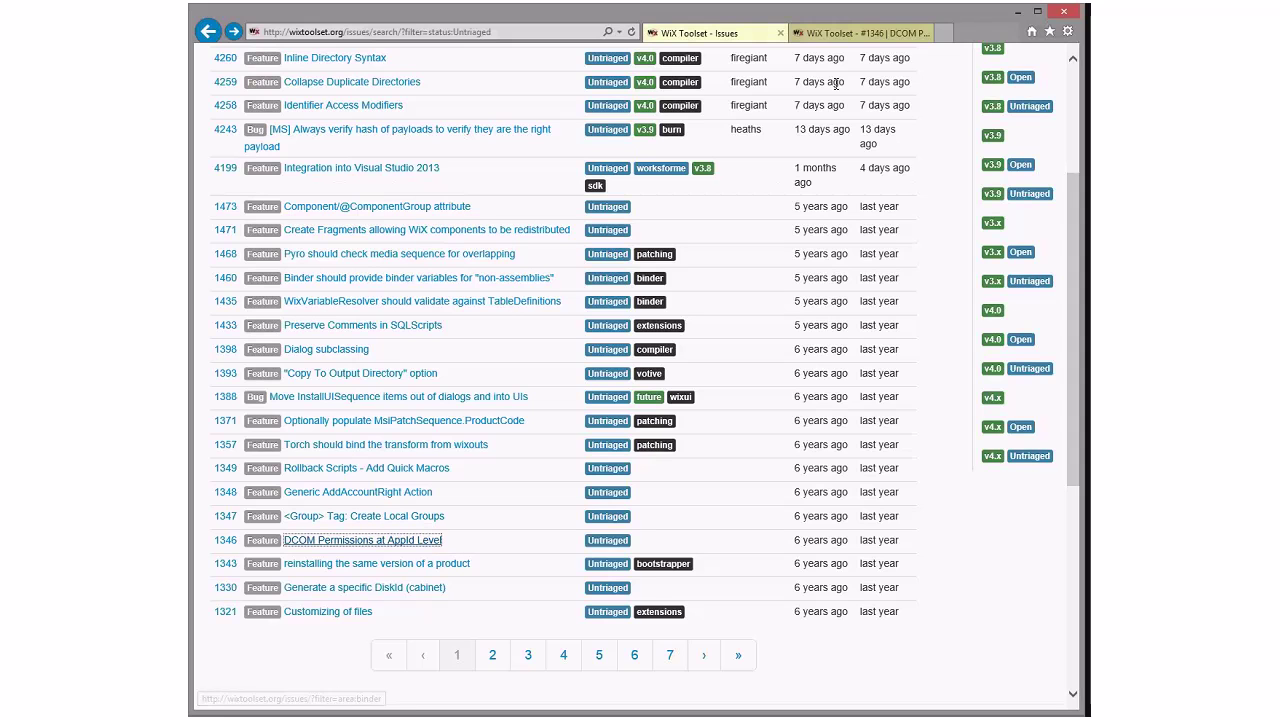
{"action": "left_click", "coordinate": [860, 33]}
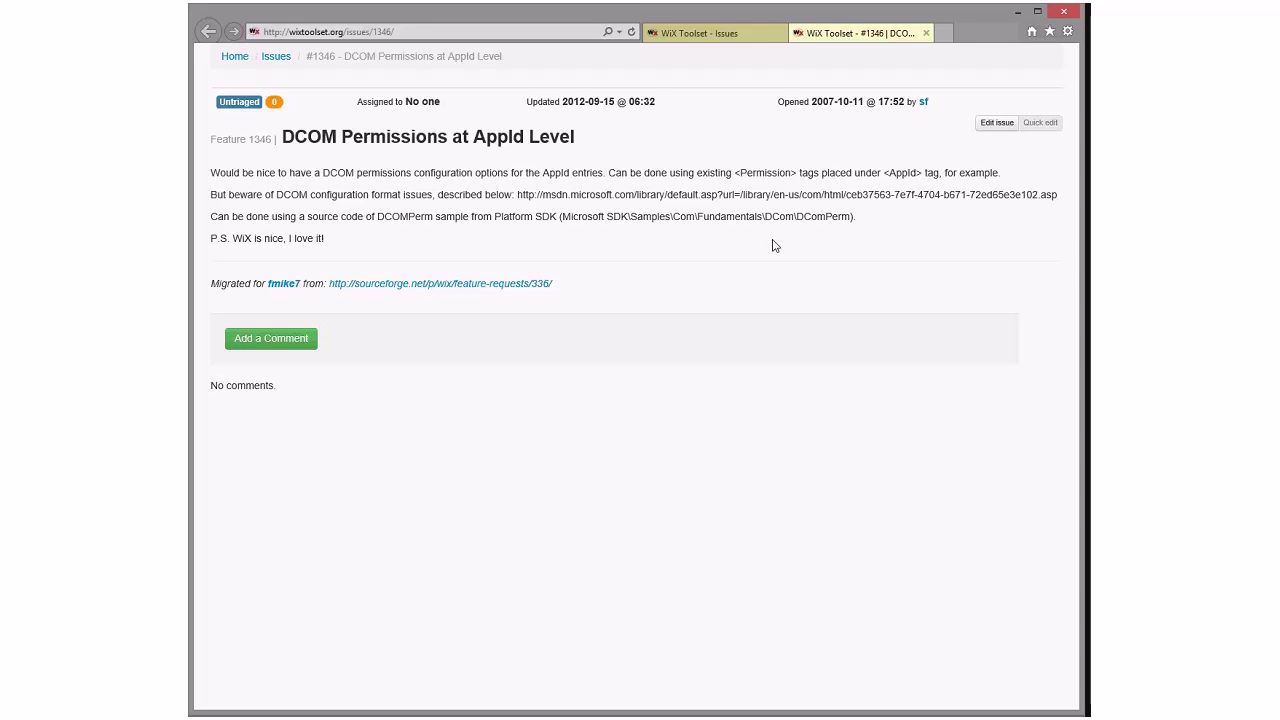
{"action": "left_click_drag", "start_coordinate": [220, 239], "coordinate": [316, 240]}
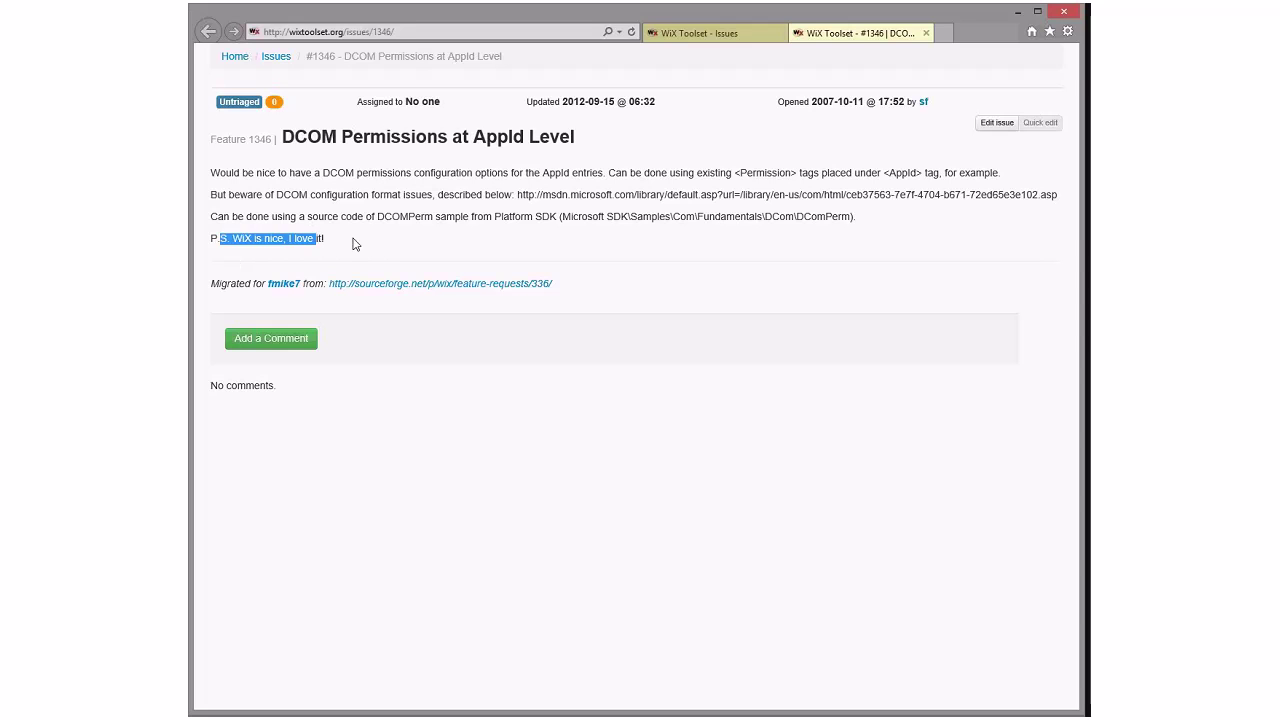
{"action": "left_click", "coordinate": [391, 244]}
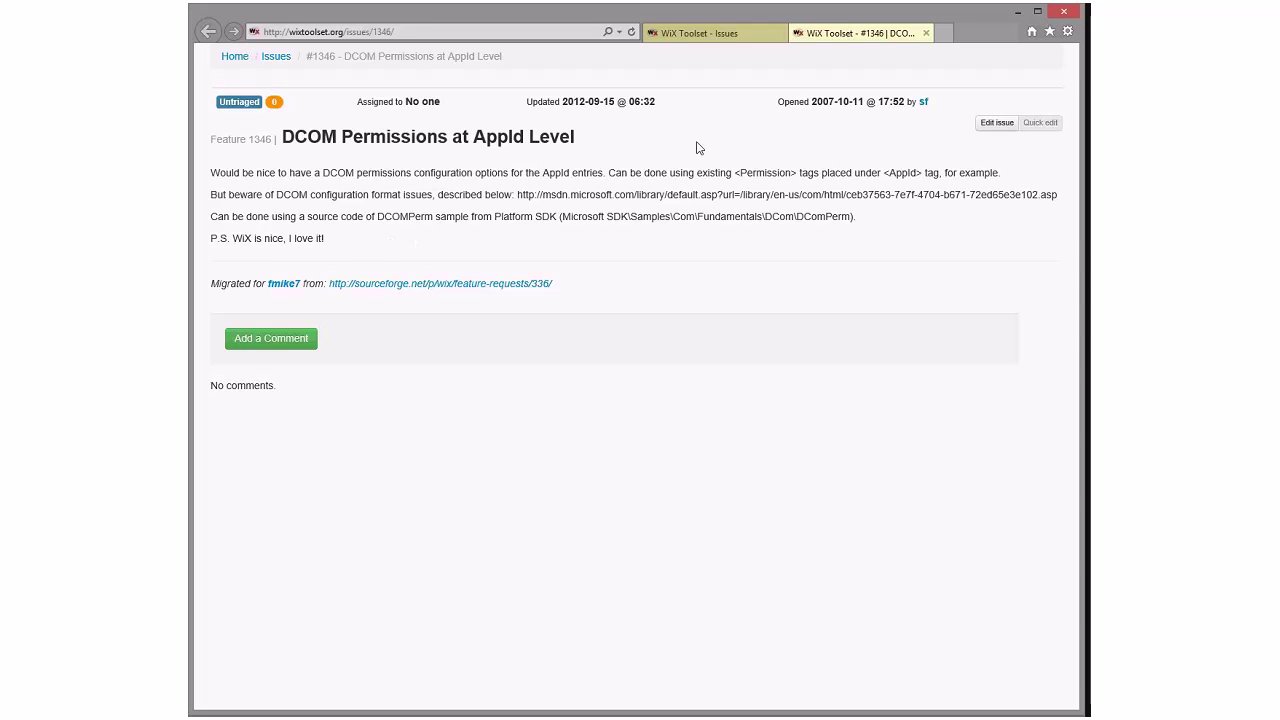
{"action": "left_click", "coordinate": [927, 34]}
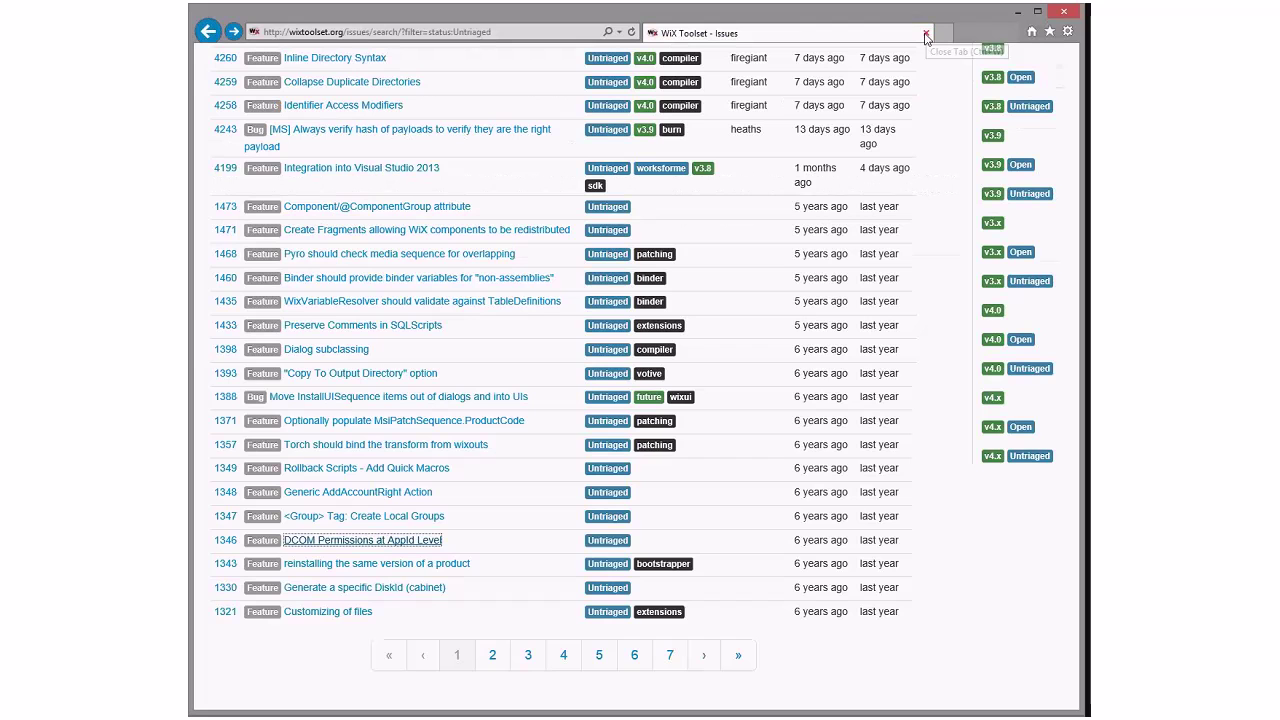
Step: Review issue 1343, "reinstalling the same version of a product", in a separate tab and close that tab
{"action": "scroll", "coordinate": [534, 469], "scroll_direction": "down", "scroll_amount": 1}
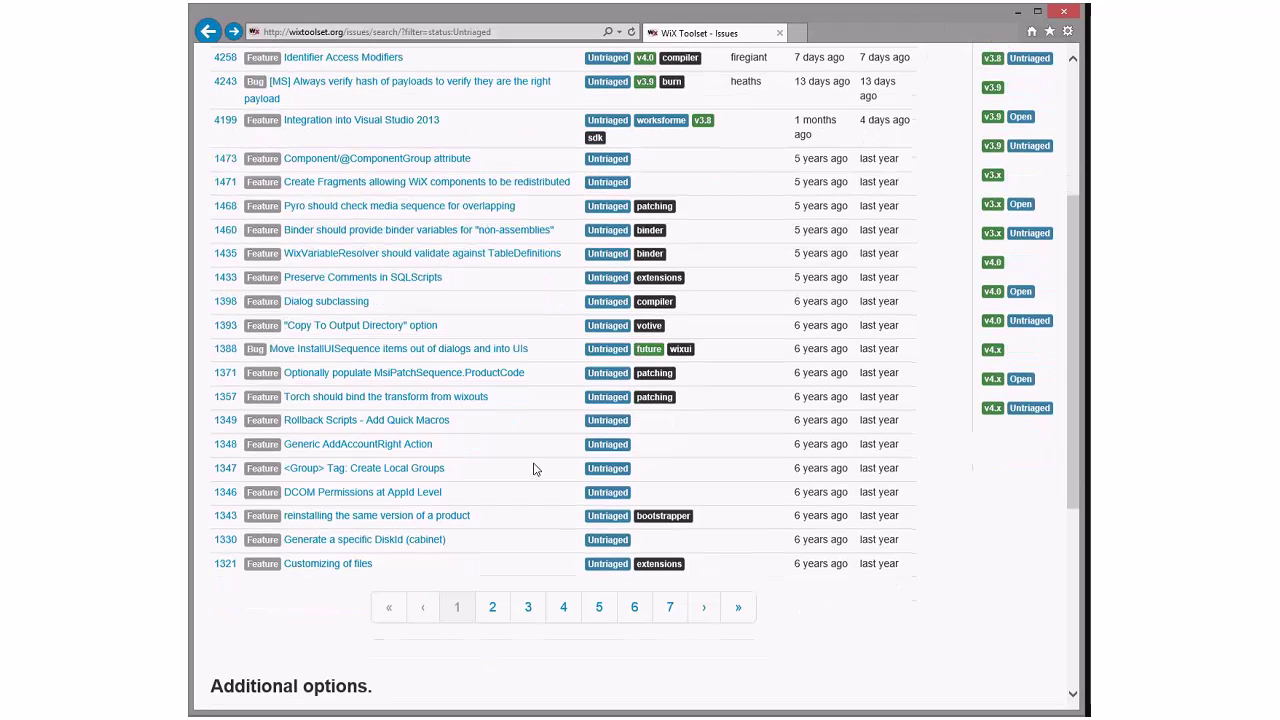
{"action": "scroll", "coordinate": [407, 405], "scroll_direction": "down", "scroll_amount": 2}
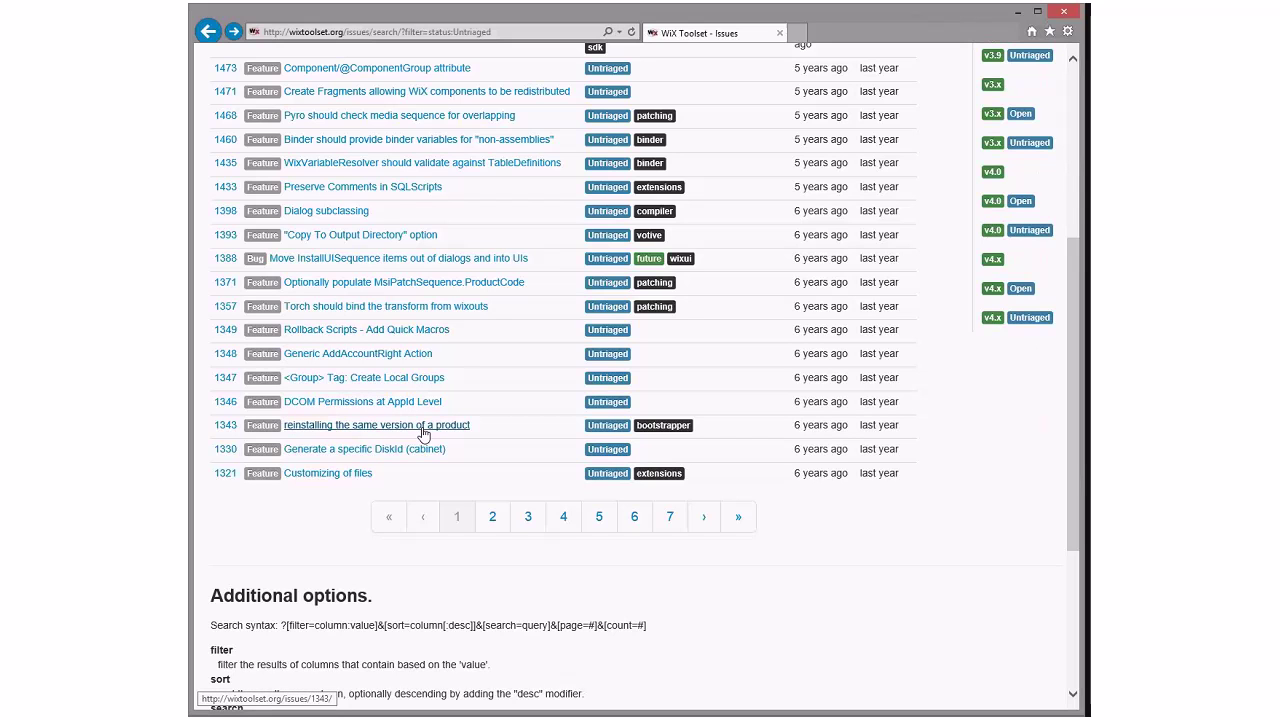
{"action": "middle_click", "coordinate": [423, 435]}
{"action": "left_click", "coordinate": [858, 34]}
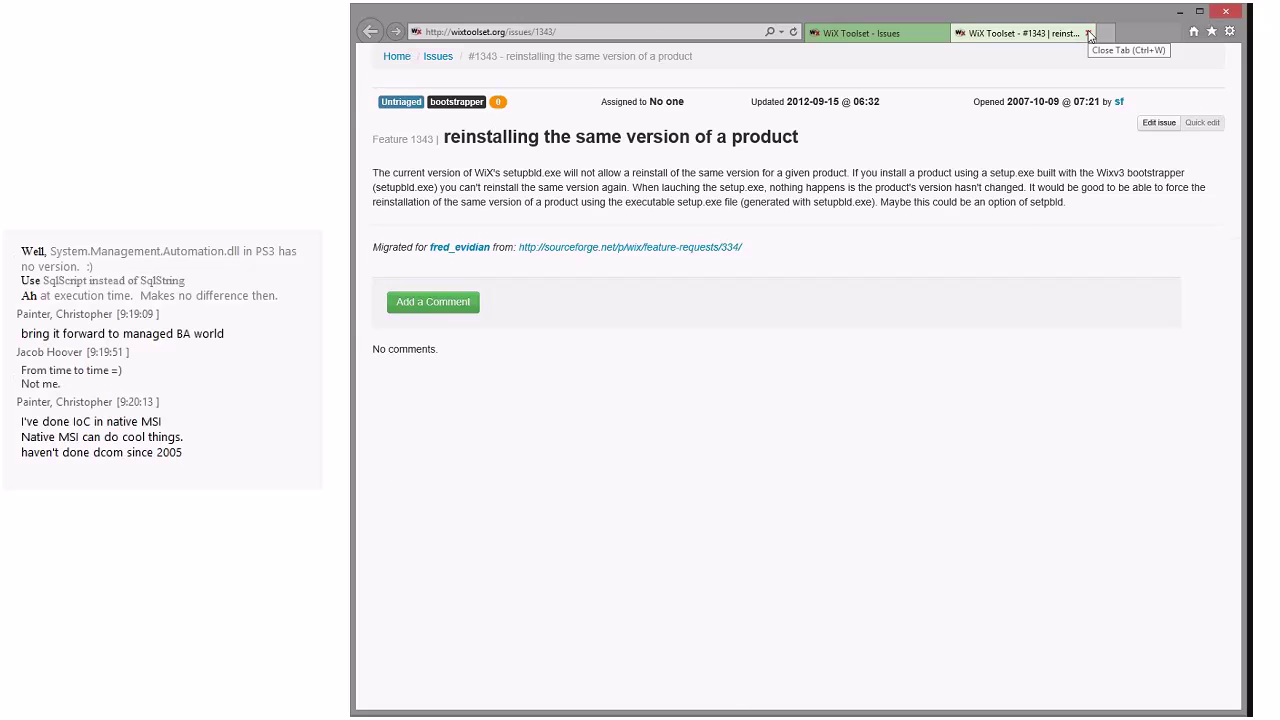
{"action": "left_click", "coordinate": [1090, 34]}
Step: Open issue 1330, "Generate a specific DiskId (cabinet)", in a separate tab and examine its title and the comment's proposal for named DiskIds
{"action": "middle_click", "coordinate": [526, 449]}
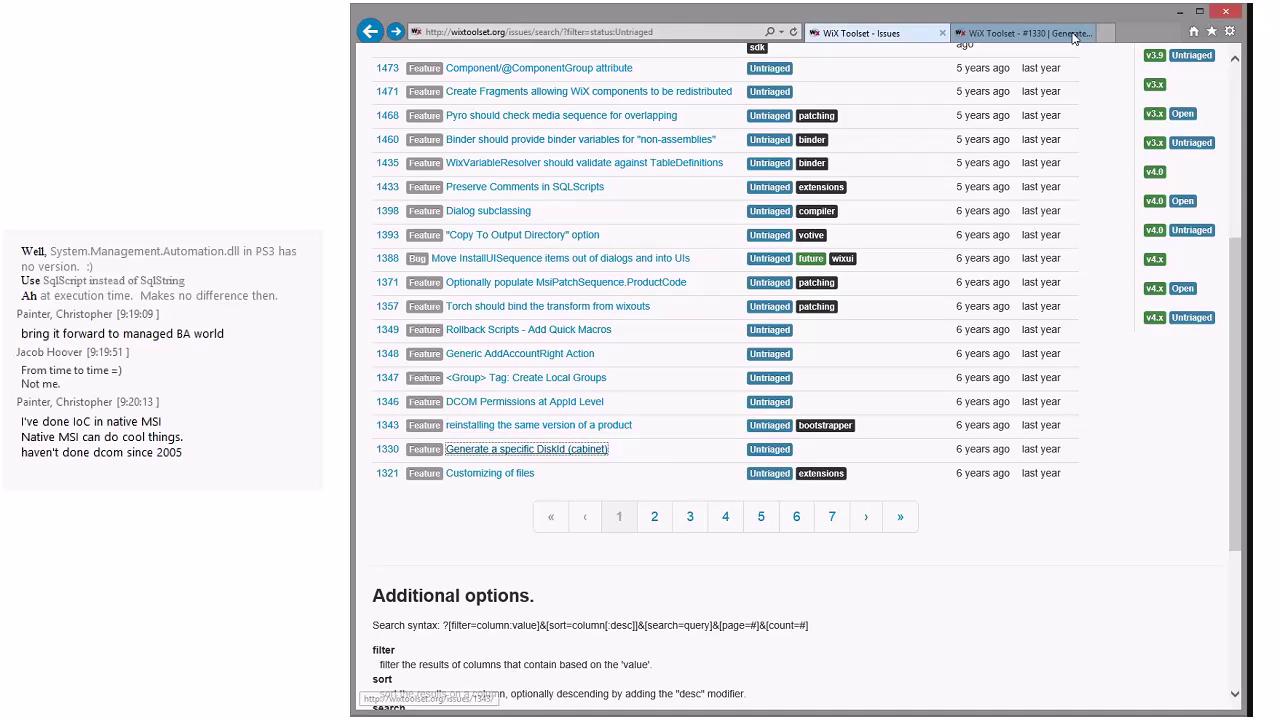
{"action": "left_click", "coordinate": [1020, 33]}
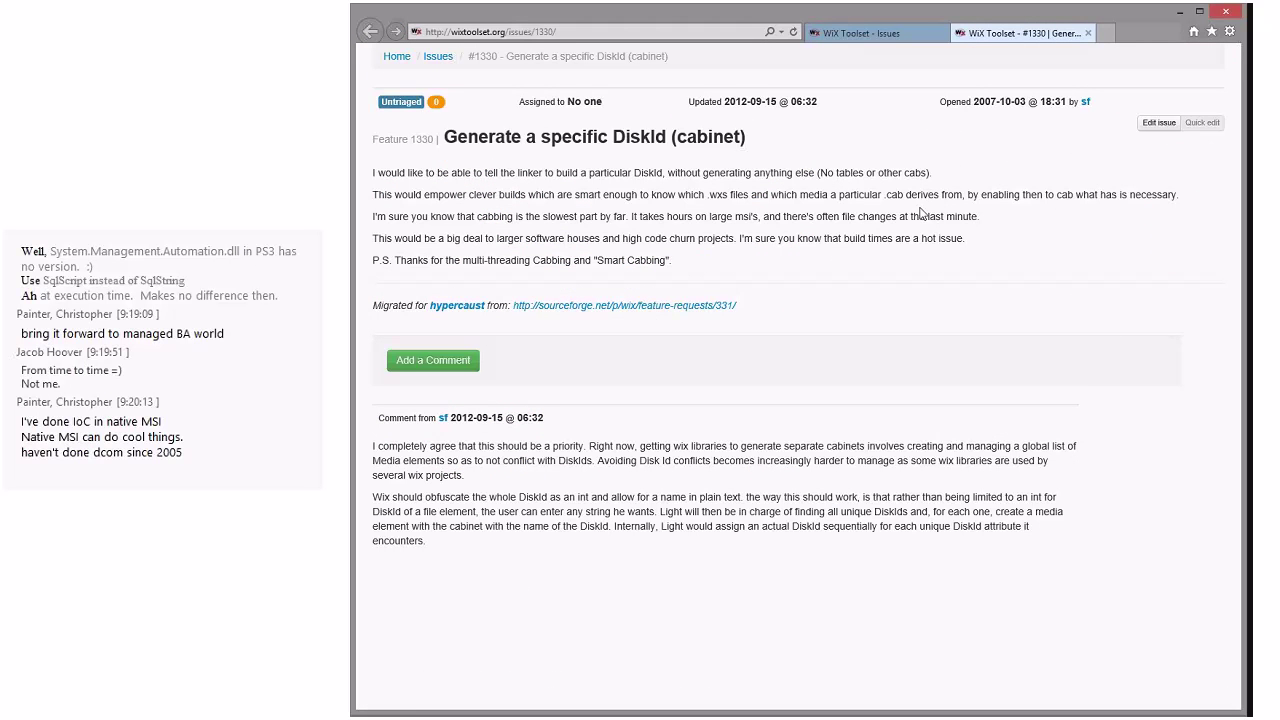
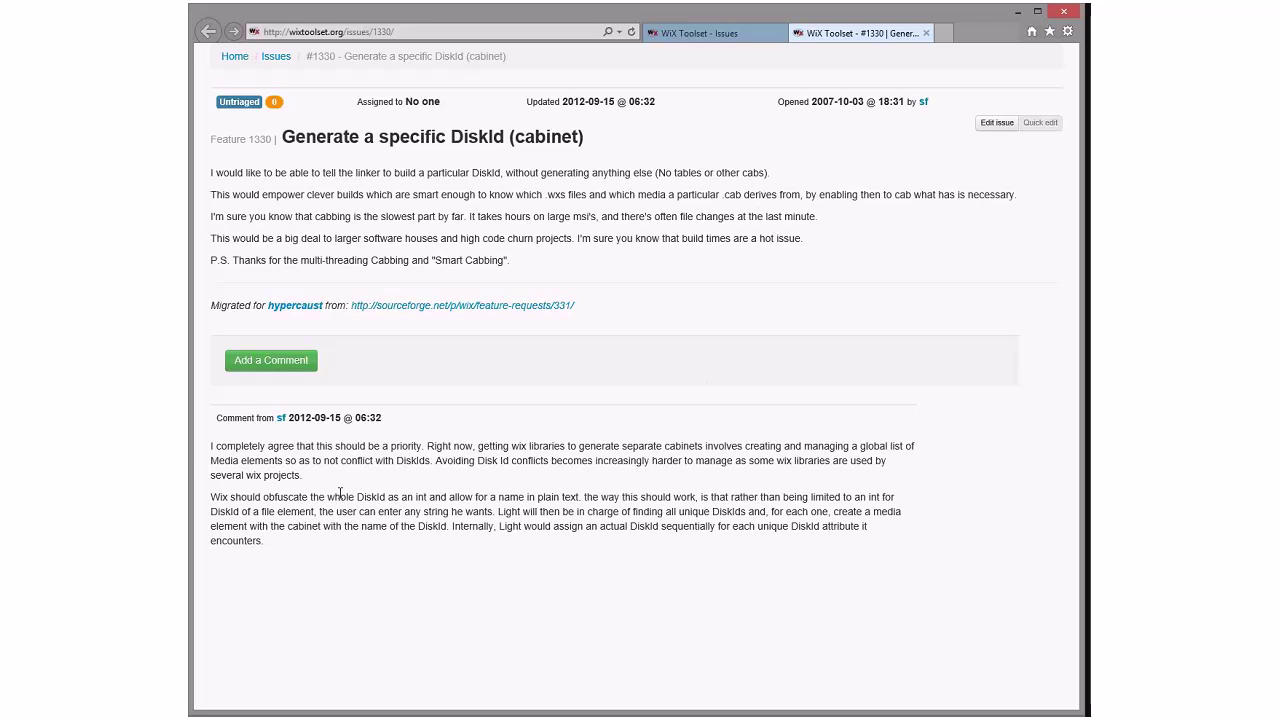
{"action": "left_click_drag", "start_coordinate": [325, 497], "coordinate": [570, 512]}
{"action": "left_click", "coordinate": [565, 517]}
{"action": "left_click_drag", "start_coordinate": [283, 137], "coordinate": [620, 152]}
{"action": "left_click", "coordinate": [370, 145]}
{"action": "left_click_drag", "start_coordinate": [288, 143], "coordinate": [609, 134]}
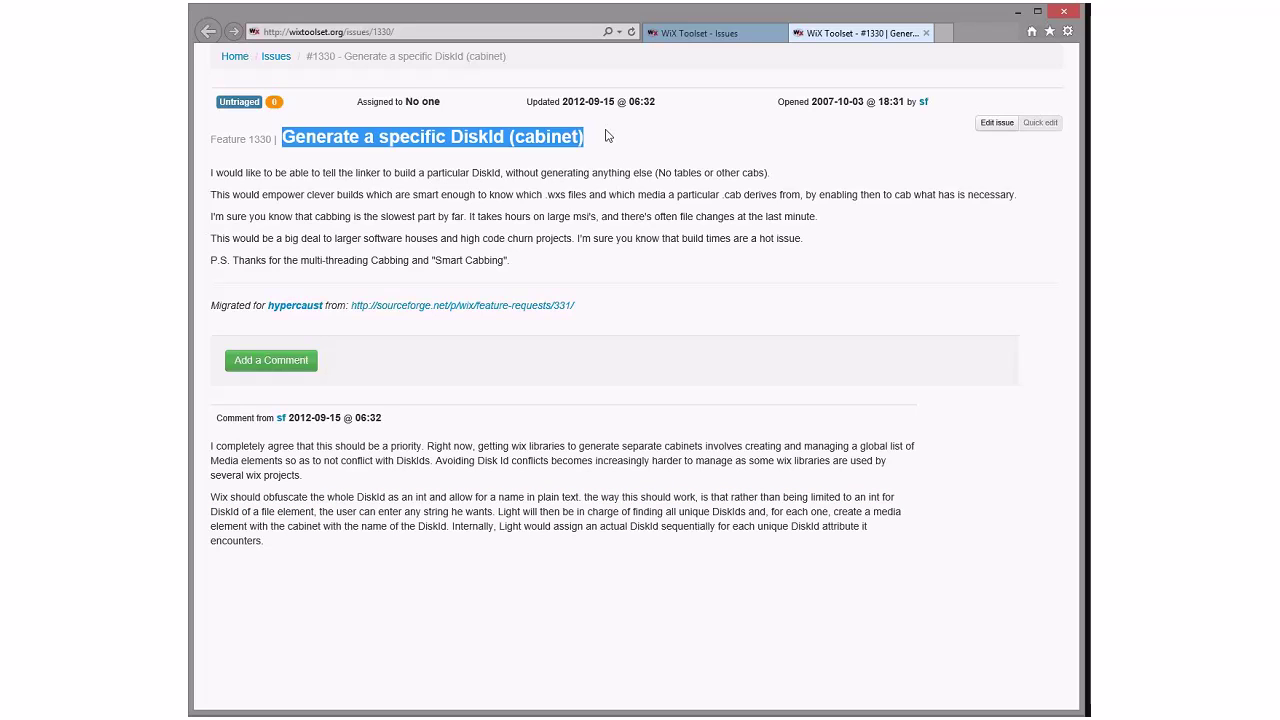
{"action": "left_click", "coordinate": [607, 133]}
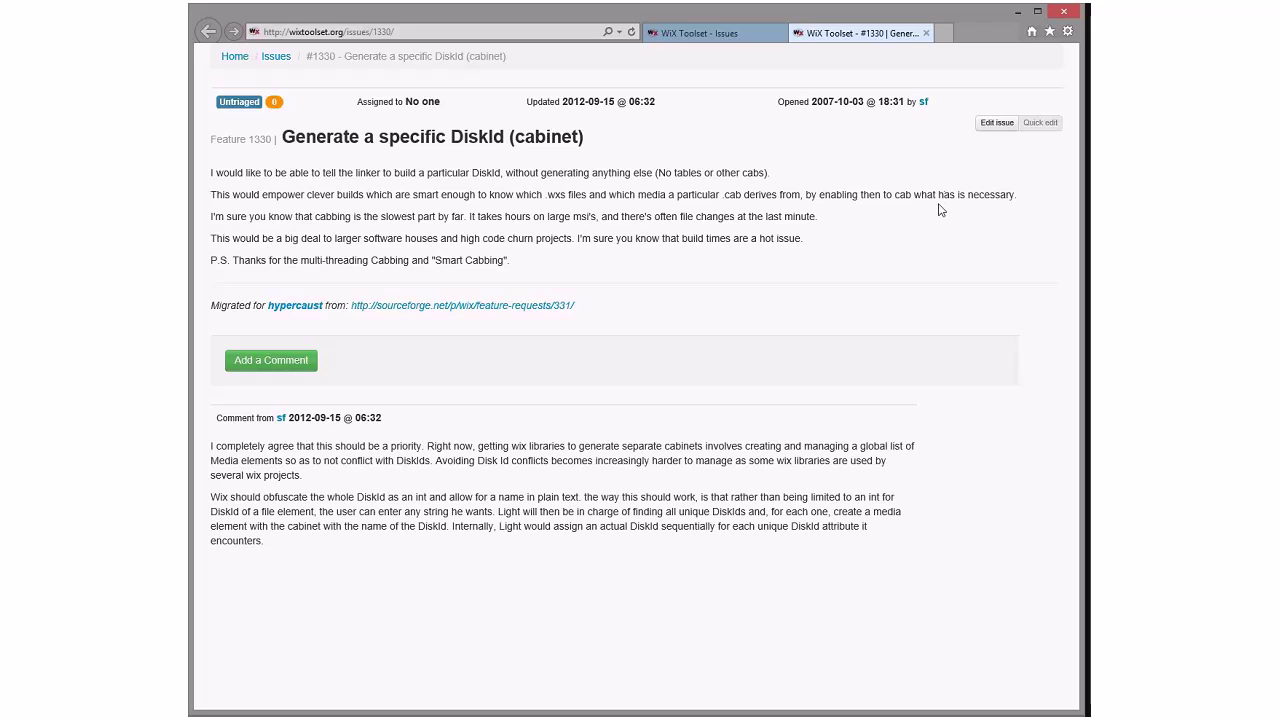
Step: Re-read issue 1330's request to build a single DiskId and both paragraphs of its comment, and close its tab
{"action": "left_click_drag", "start_coordinate": [276, 174], "coordinate": [545, 203]}
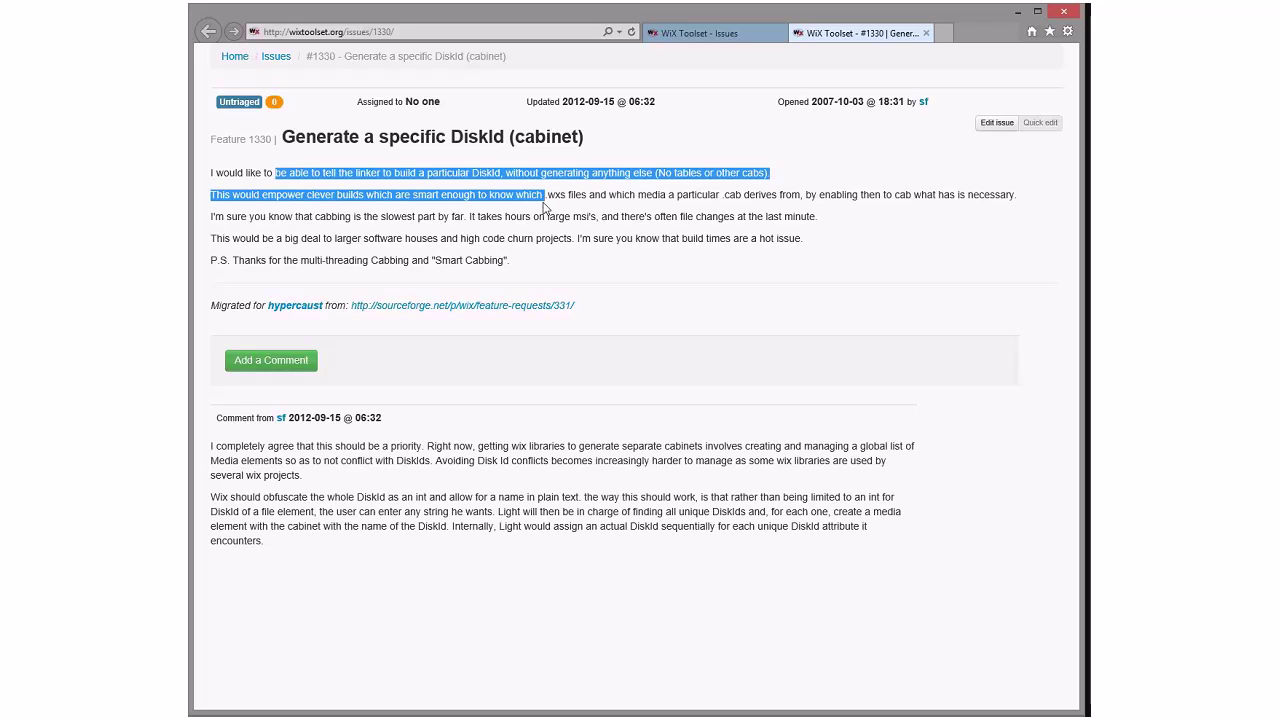
{"action": "left_click", "coordinate": [408, 199]}
{"action": "left_click_drag", "start_coordinate": [263, 194], "coordinate": [359, 186]}
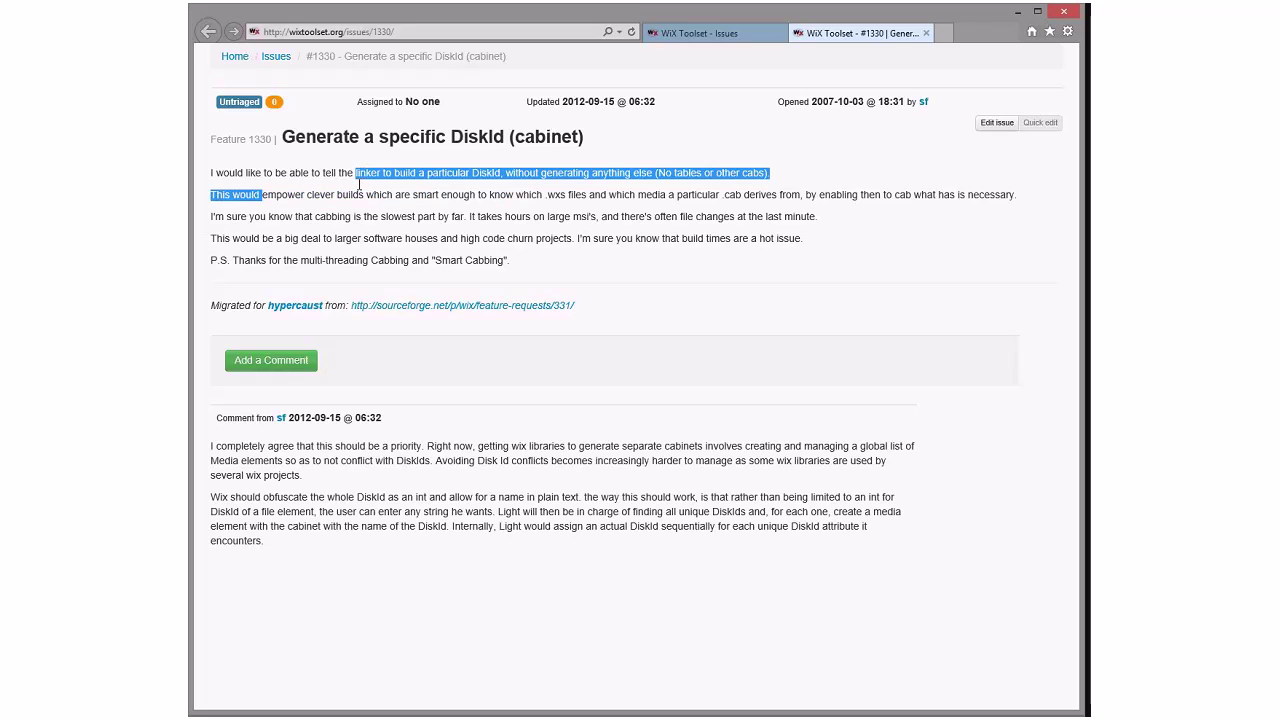
{"action": "left_click", "coordinate": [359, 186]}
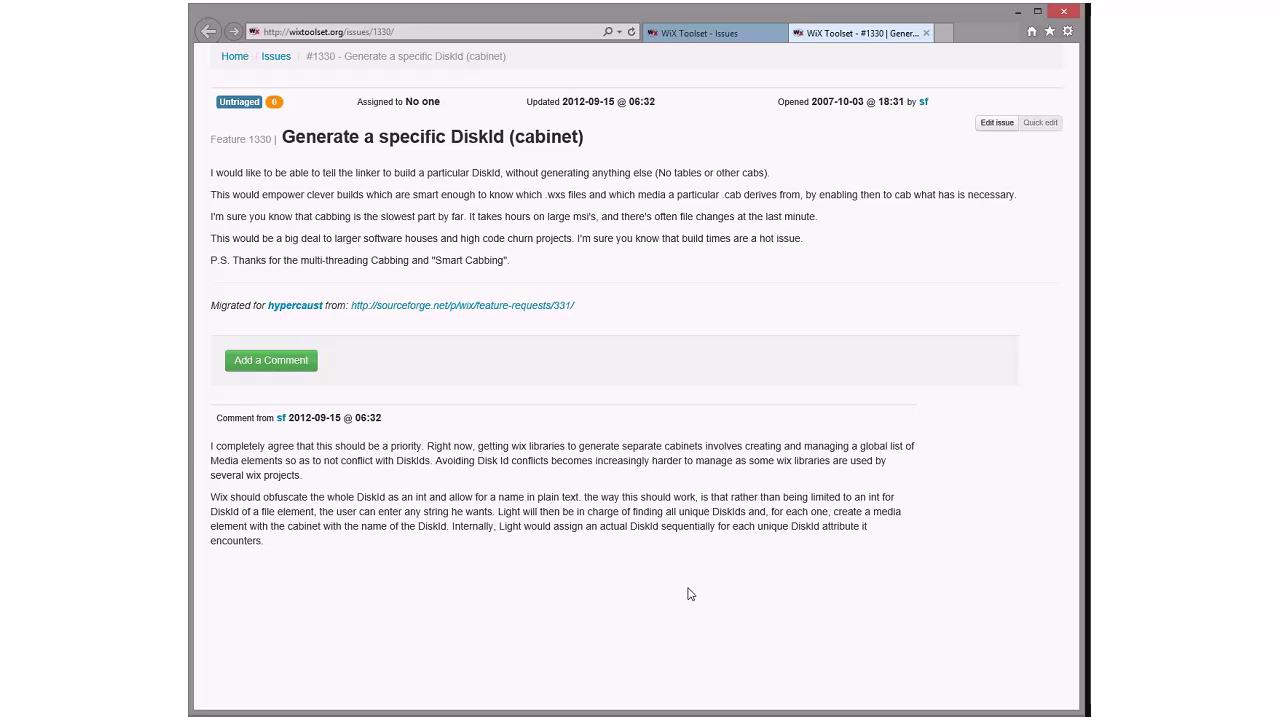
{"action": "left_click_drag", "start_coordinate": [300, 497], "coordinate": [365, 542]}
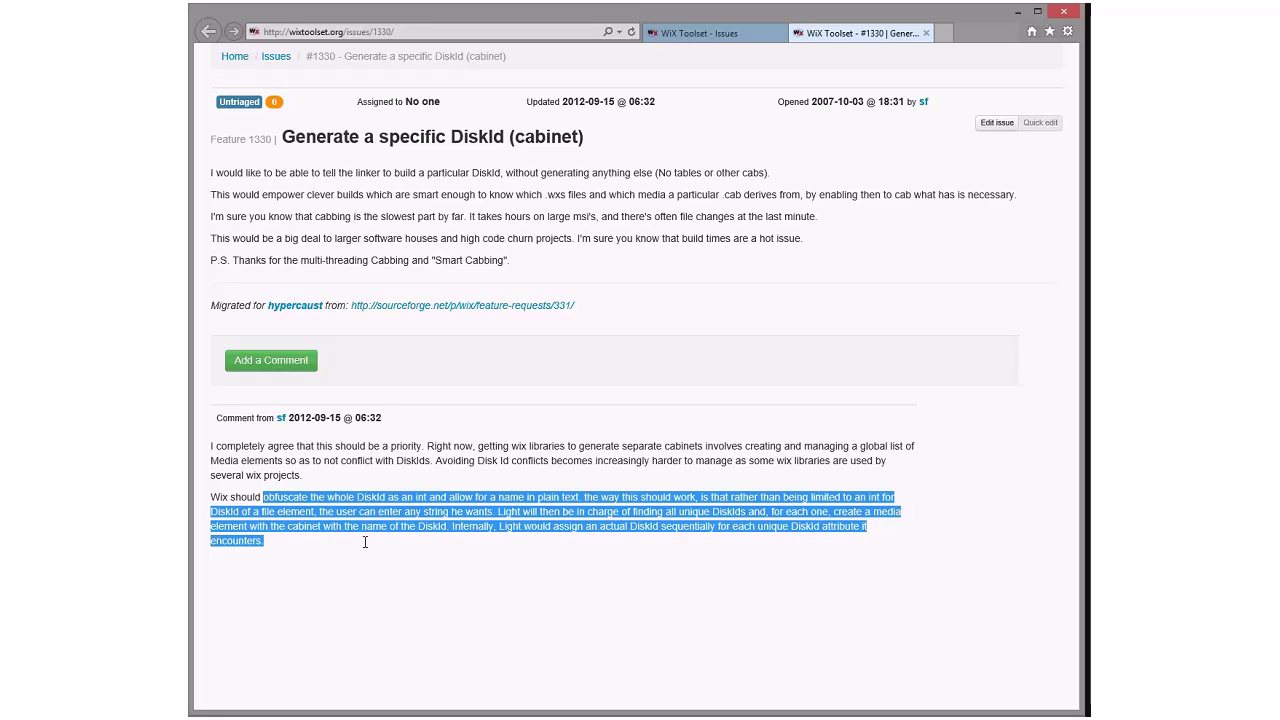
{"action": "left_click", "coordinate": [269, 451]}
{"action": "left_click_drag", "start_coordinate": [269, 451], "coordinate": [455, 489]}
{"action": "left_click", "coordinate": [452, 488]}
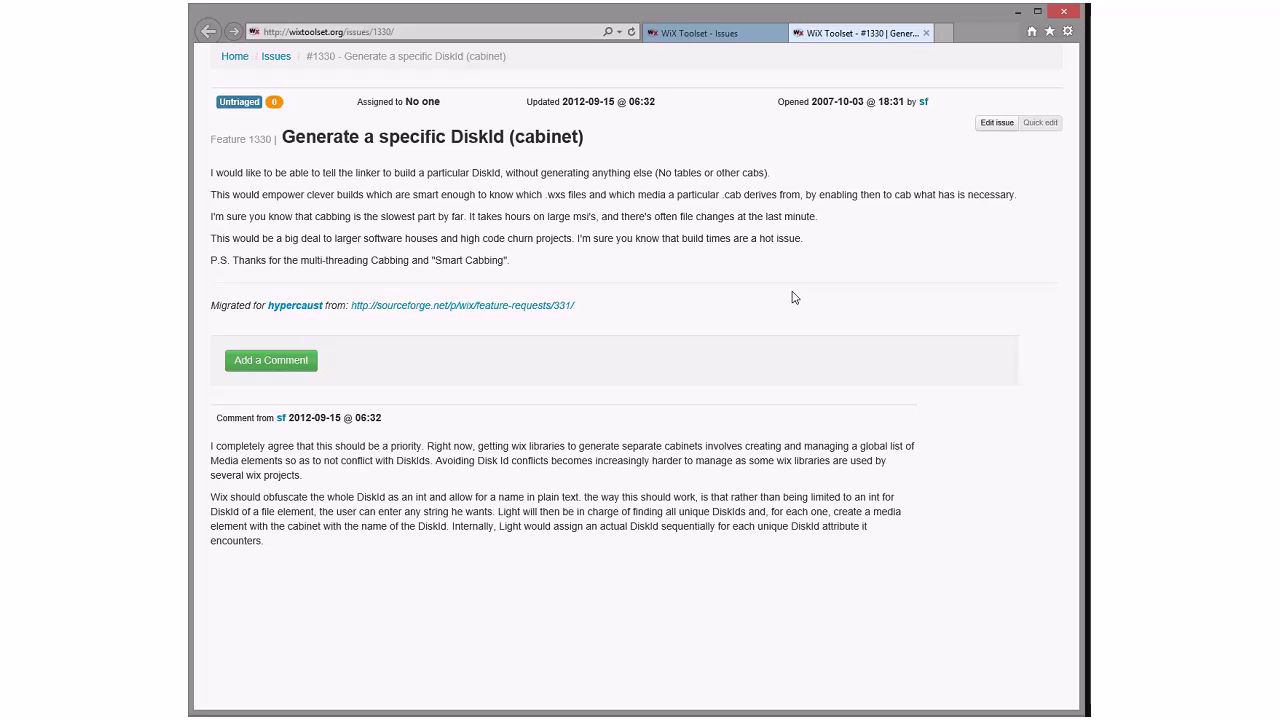
{"action": "left_click", "coordinate": [927, 34]}
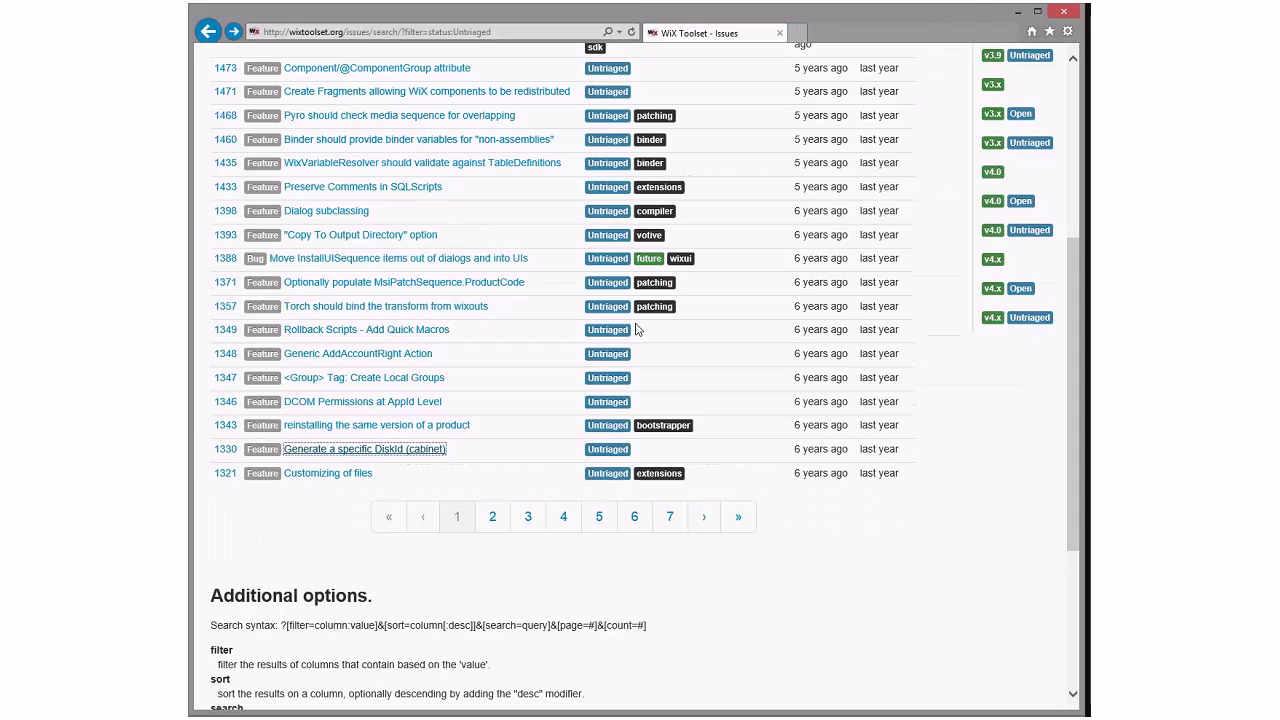
Step: Review issue 1321, "Customizing of files", in a separate tab and close that tab
{"action": "middle_click", "coordinate": [333, 483]}
{"action": "left_click", "coordinate": [873, 38]}
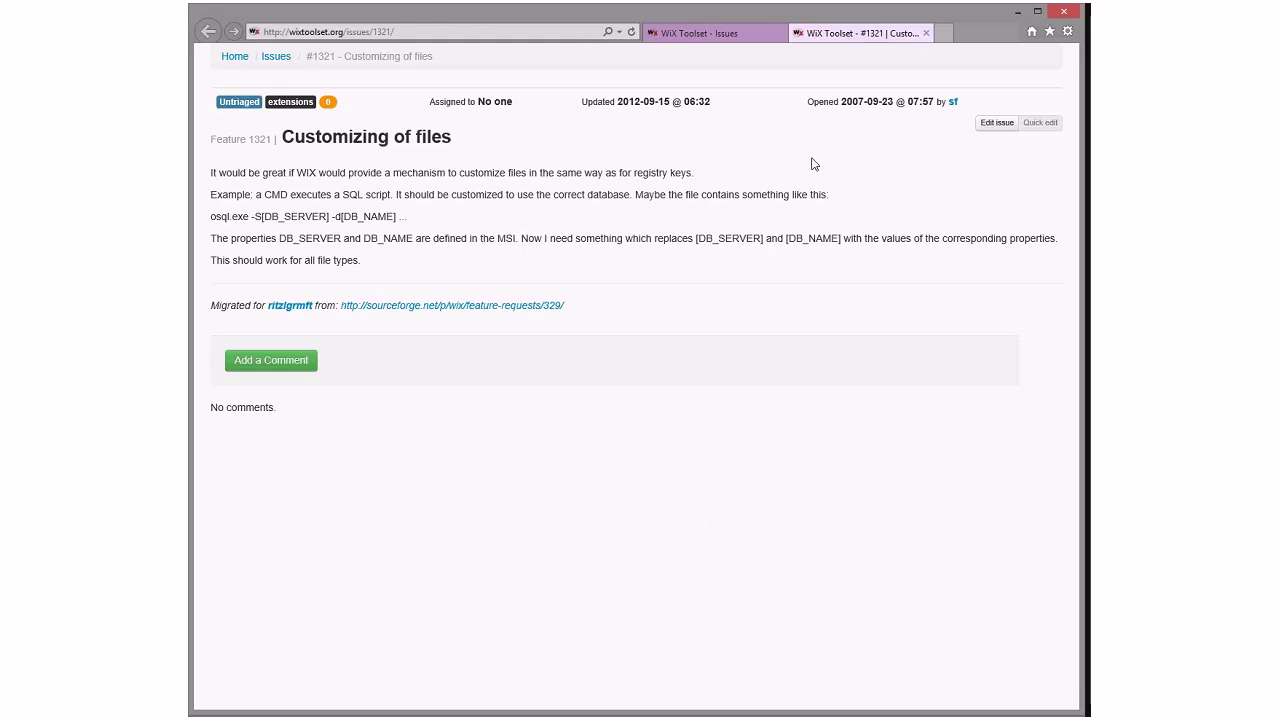
{"action": "left_click", "coordinate": [926, 34]}
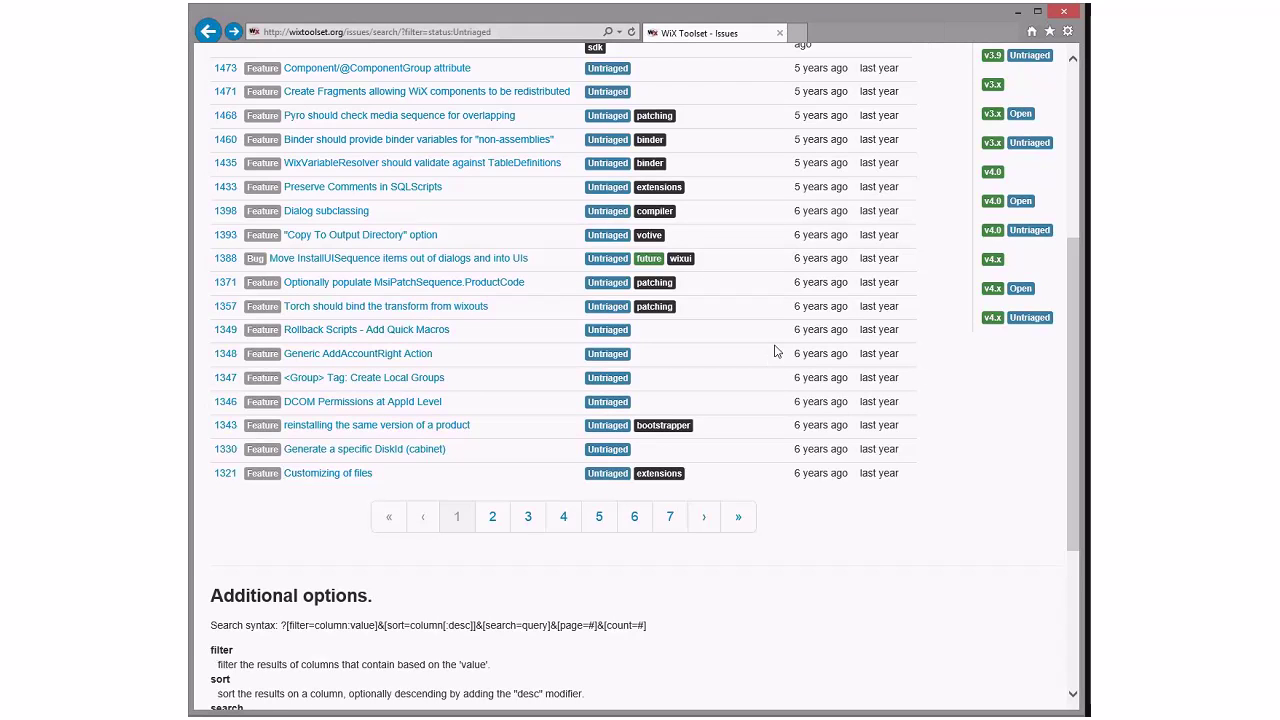
Step: Reload the list of untriaged issues and look over the entries that remain to be reviewed
{"action": "scroll", "coordinate": [775, 350], "scroll_direction": "up", "scroll_amount": 3}
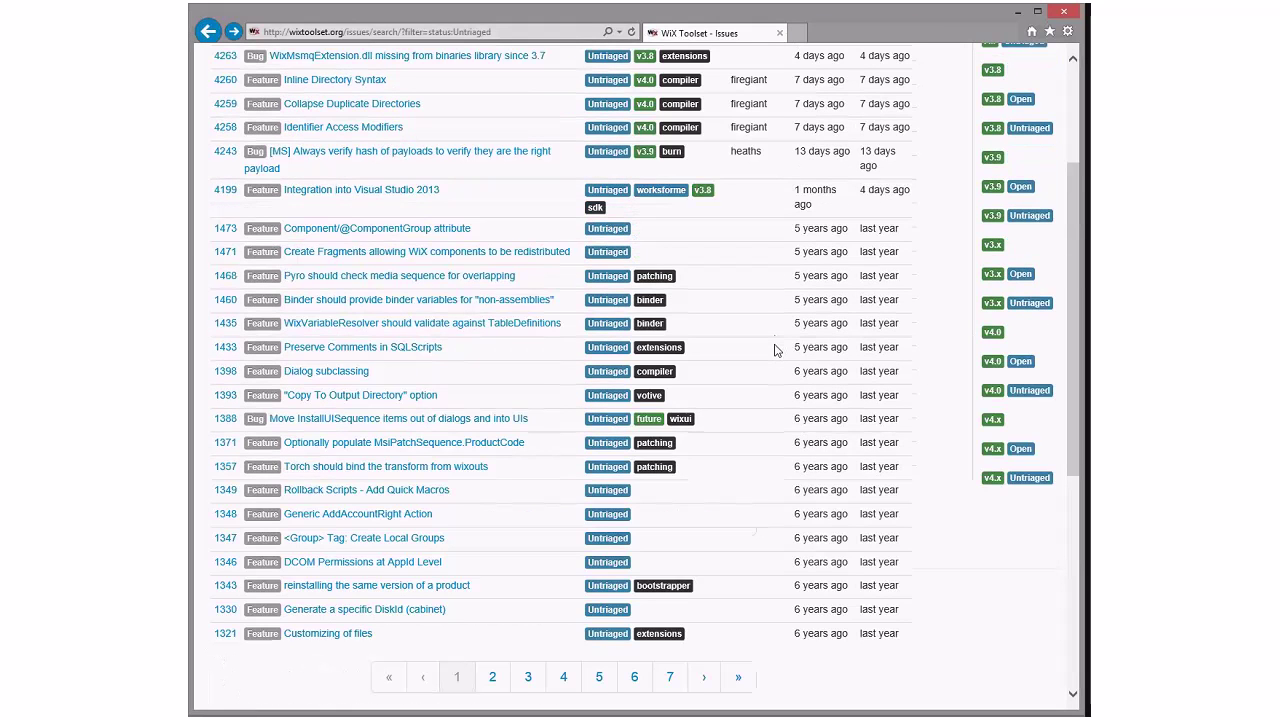
{"action": "scroll", "coordinate": [777, 351], "scroll_direction": "up", "scroll_amount": 3}
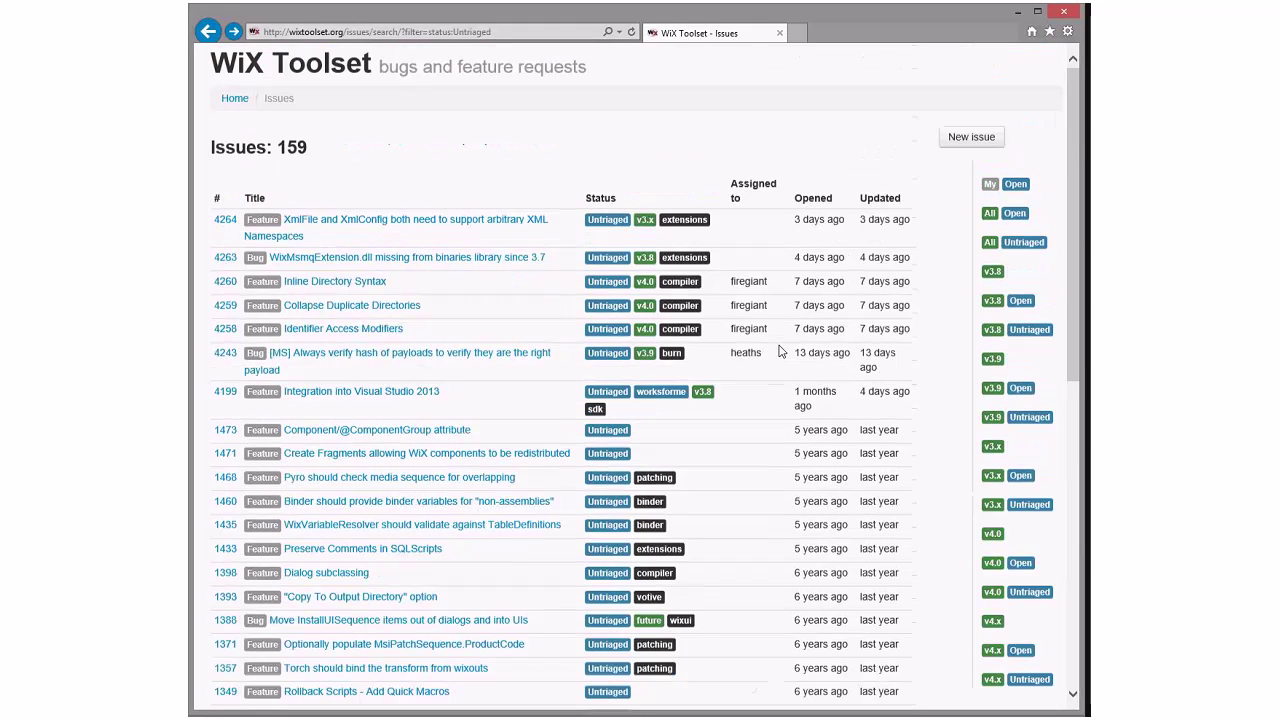
{"action": "scroll", "coordinate": [780, 350], "scroll_direction": "down", "scroll_amount": 7}
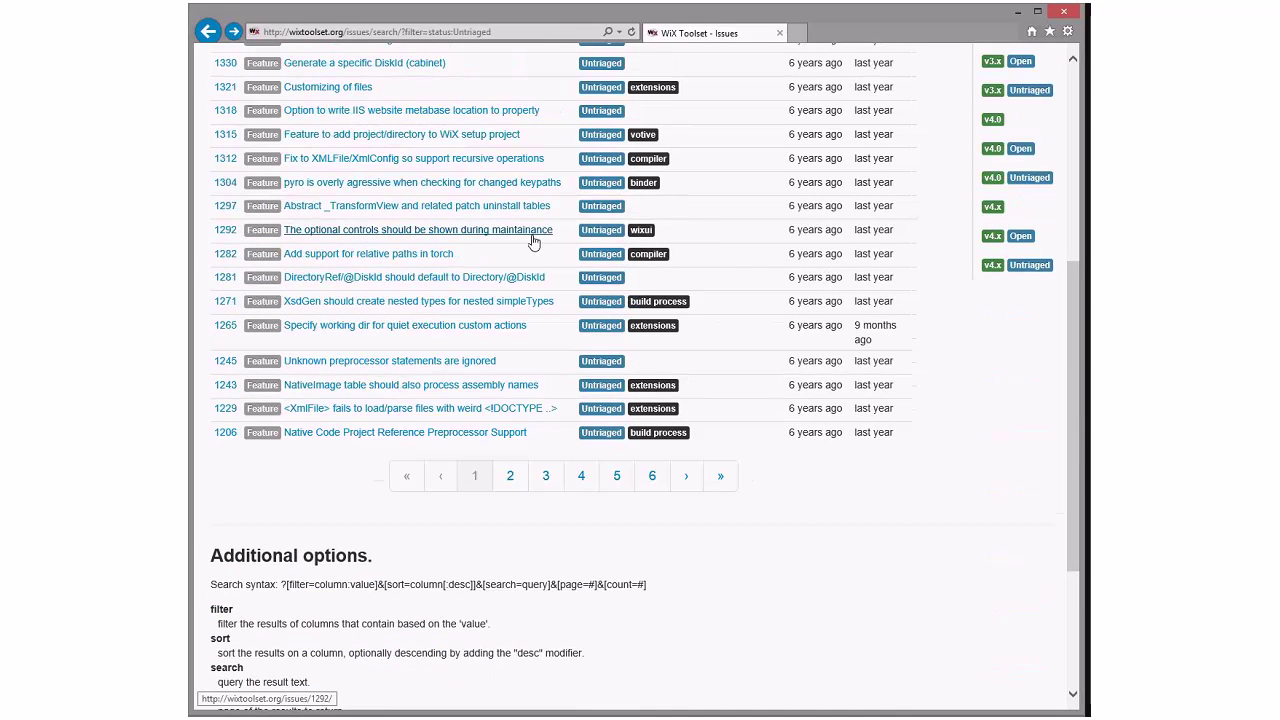
{"action": "scroll", "coordinate": [227, 362], "scroll_direction": "up", "scroll_amount": 5}
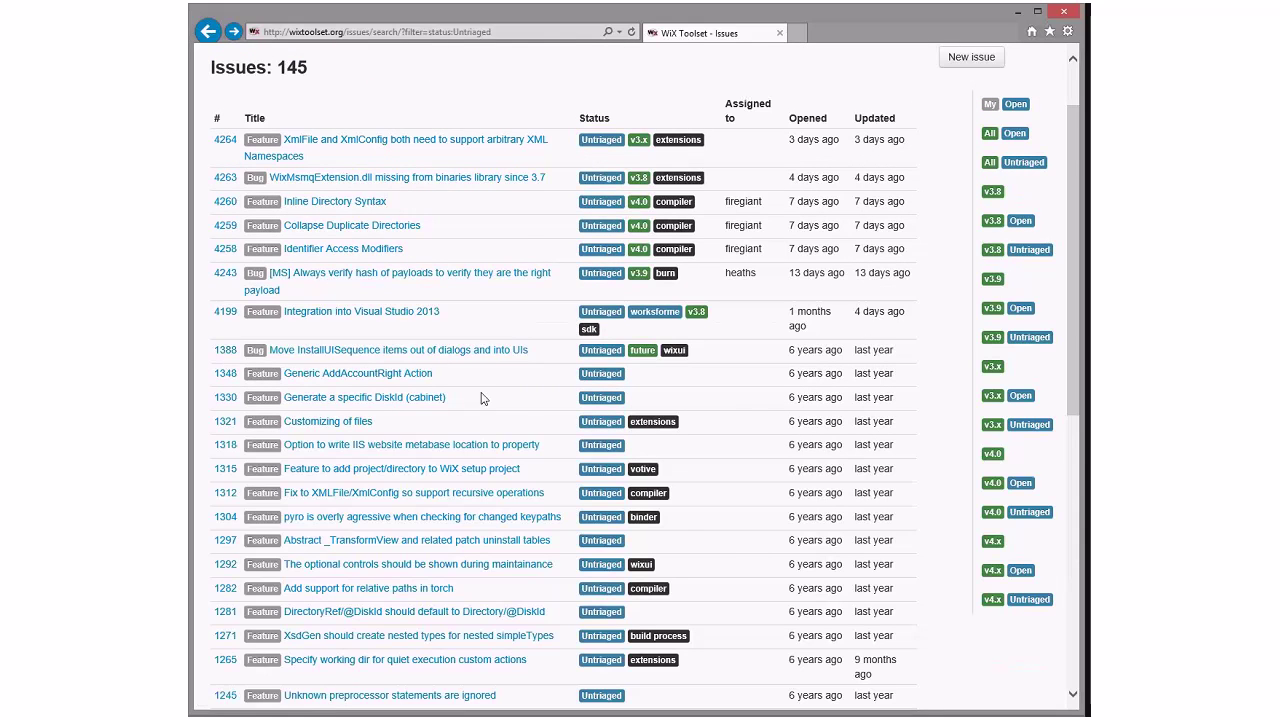
{"action": "scroll", "coordinate": [600, 365], "scroll_direction": "down", "scroll_amount": 2}
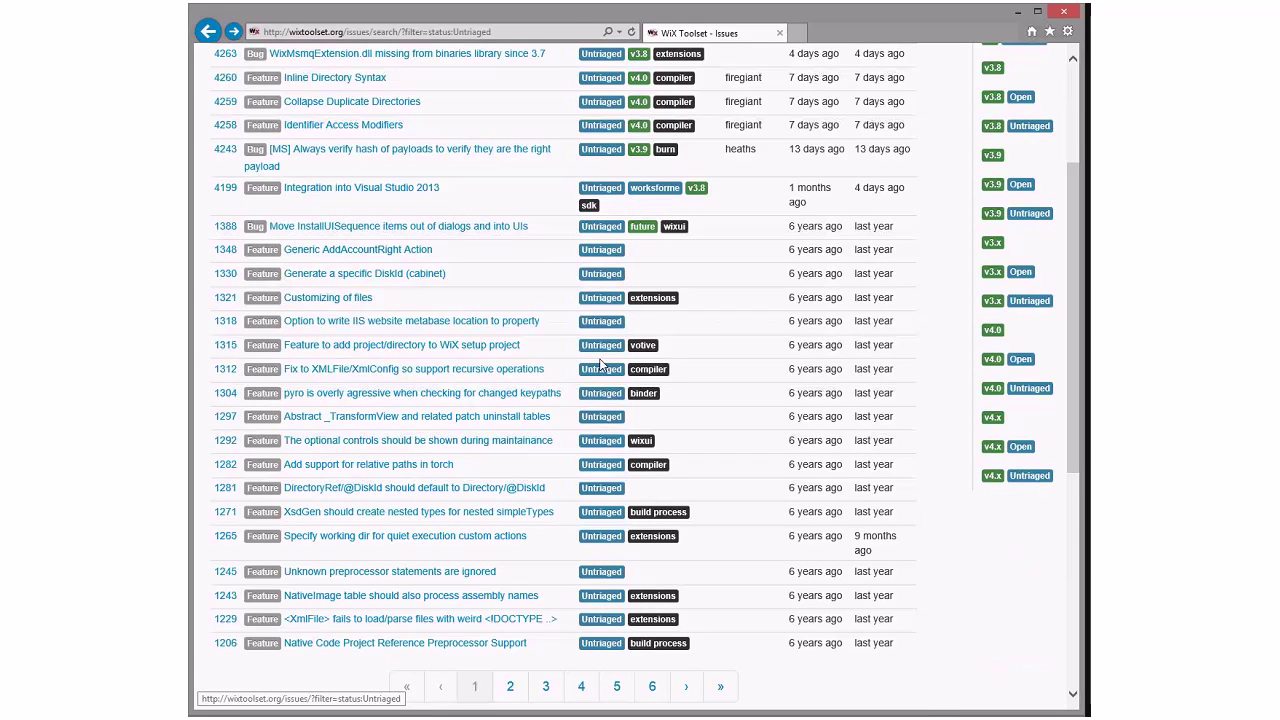
Step: Review issue 1318, "Option to write IIS website metabase location to property", including its metabase location example, in a separate tab and close that tab
{"action": "middle_click", "coordinate": [520, 321]}
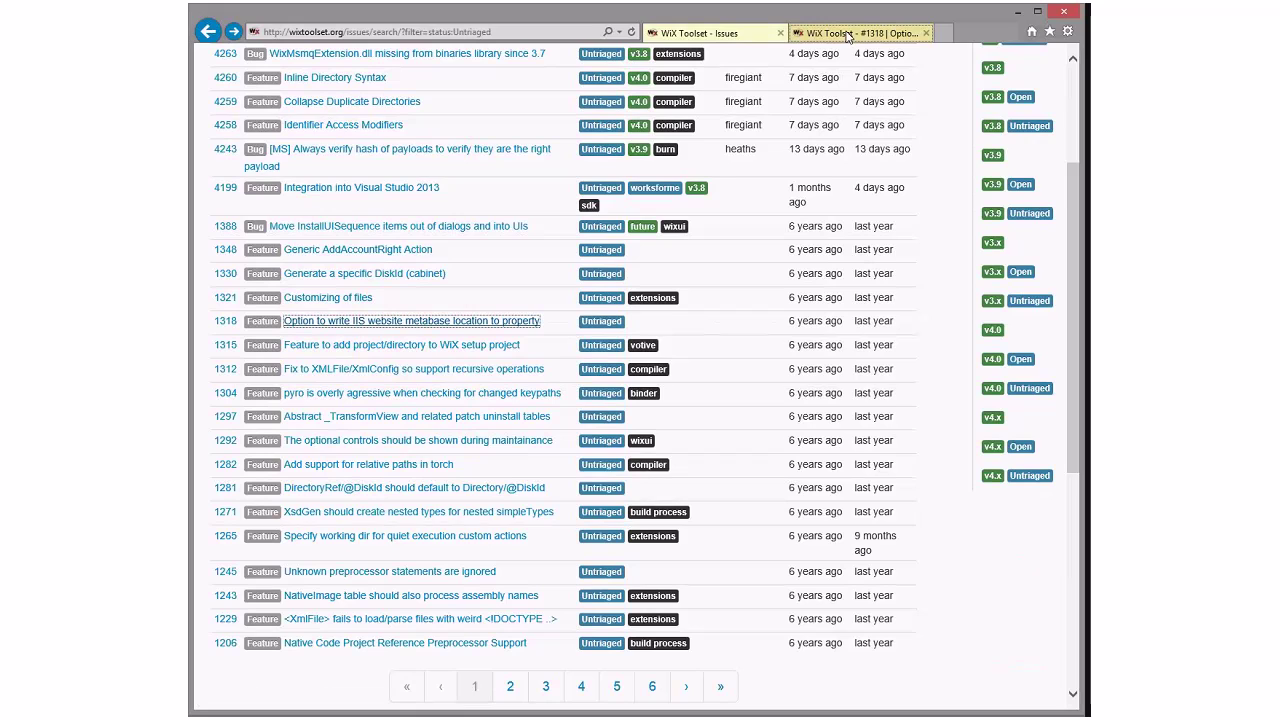
{"action": "left_click", "coordinate": [848, 34]}
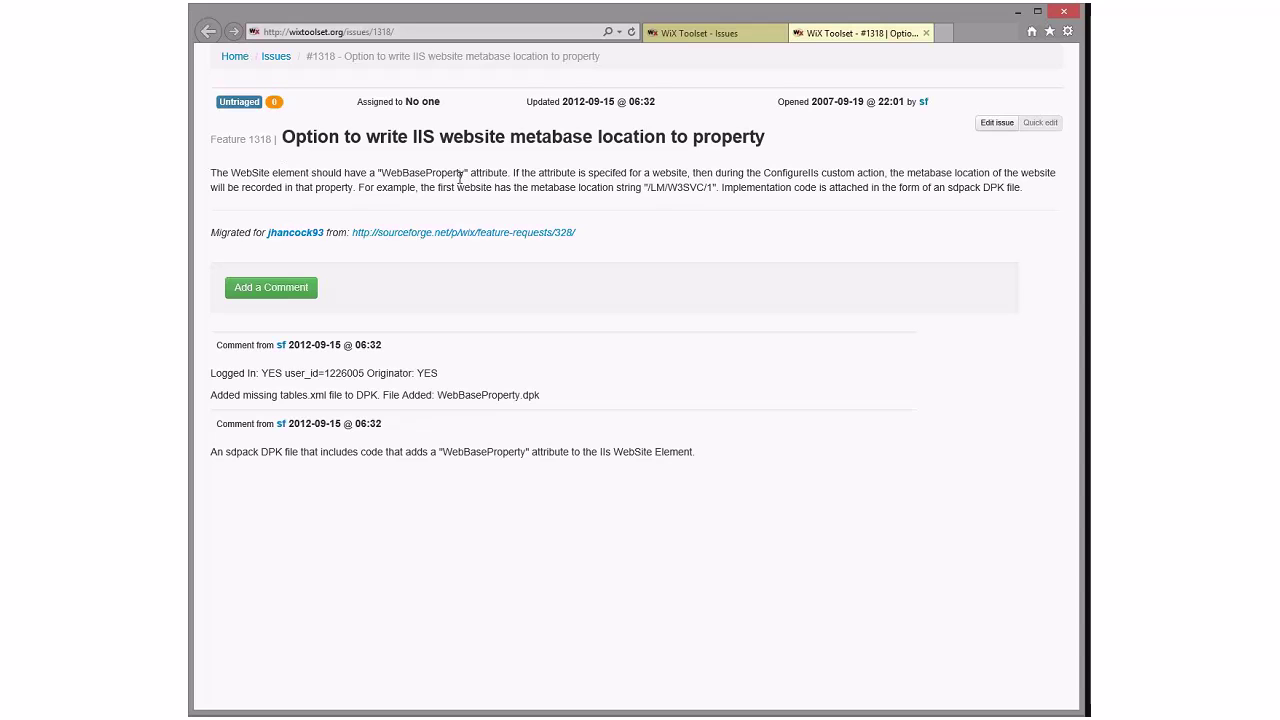
{"action": "left_click_drag", "start_coordinate": [421, 188], "coordinate": [731, 186]}
{"action": "left_click", "coordinate": [864, 180]}
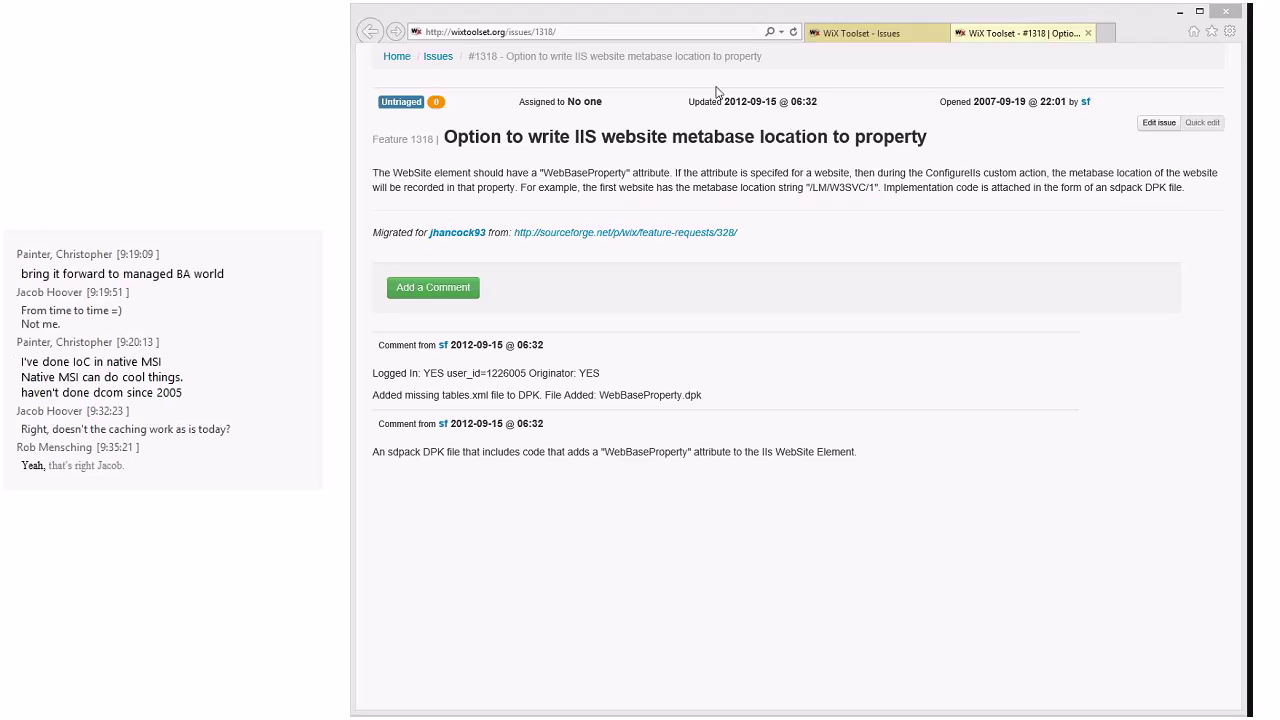
{"action": "left_click", "coordinate": [1088, 33]}
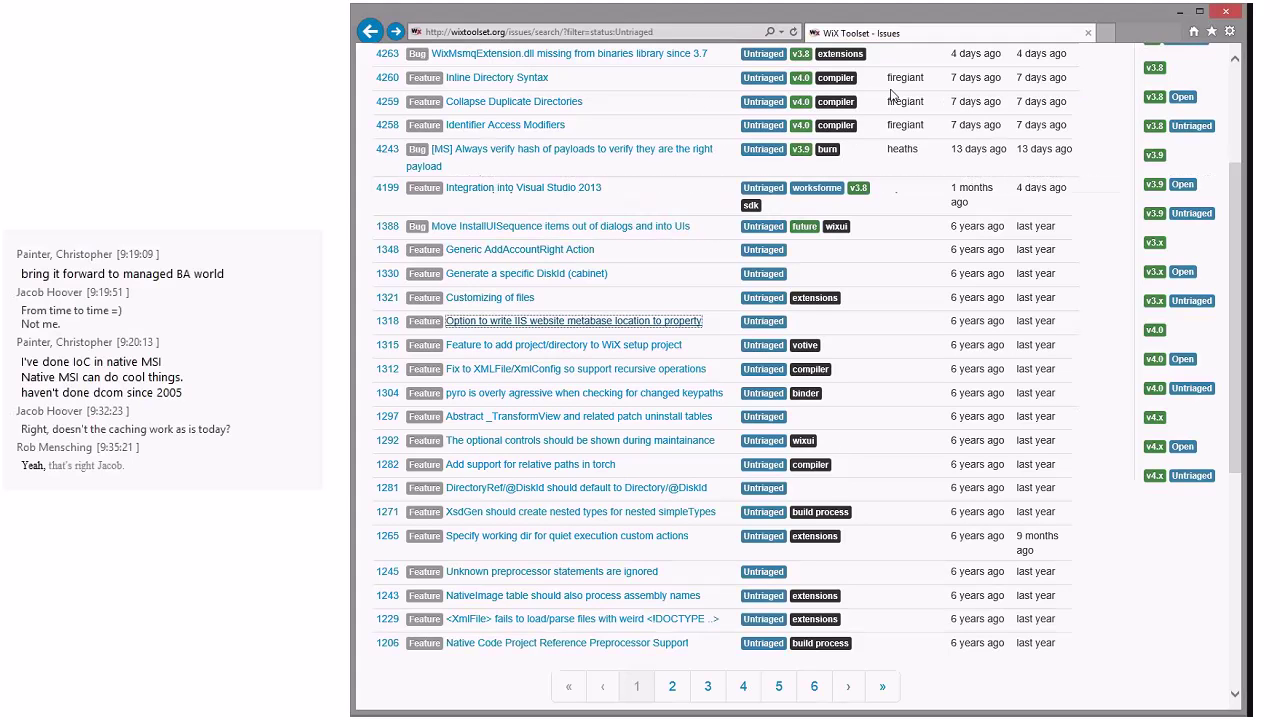
Step: Review issue 1315, "Feature to add project/directory to WiX setup project", including its description paragraphs, in a separate tab and close that tab
{"action": "left_click", "coordinate": [594, 352]}
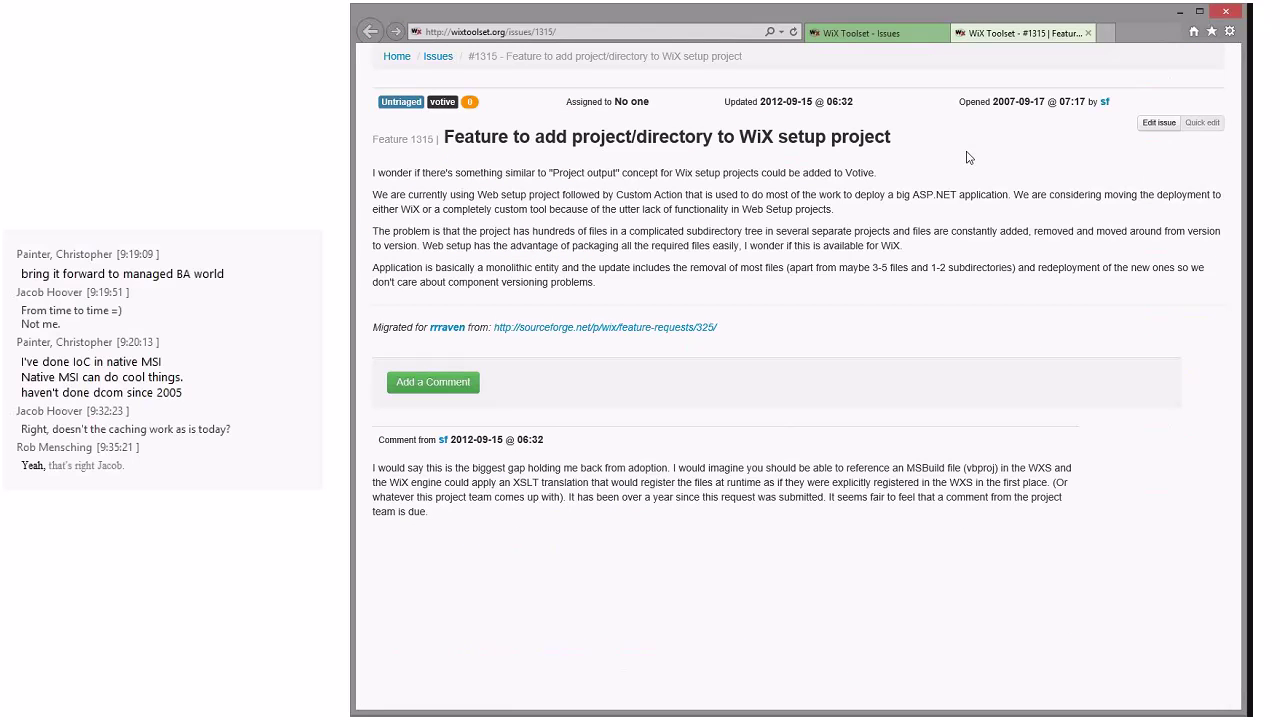
{"action": "left_click_drag", "start_coordinate": [505, 172], "coordinate": [870, 262]}
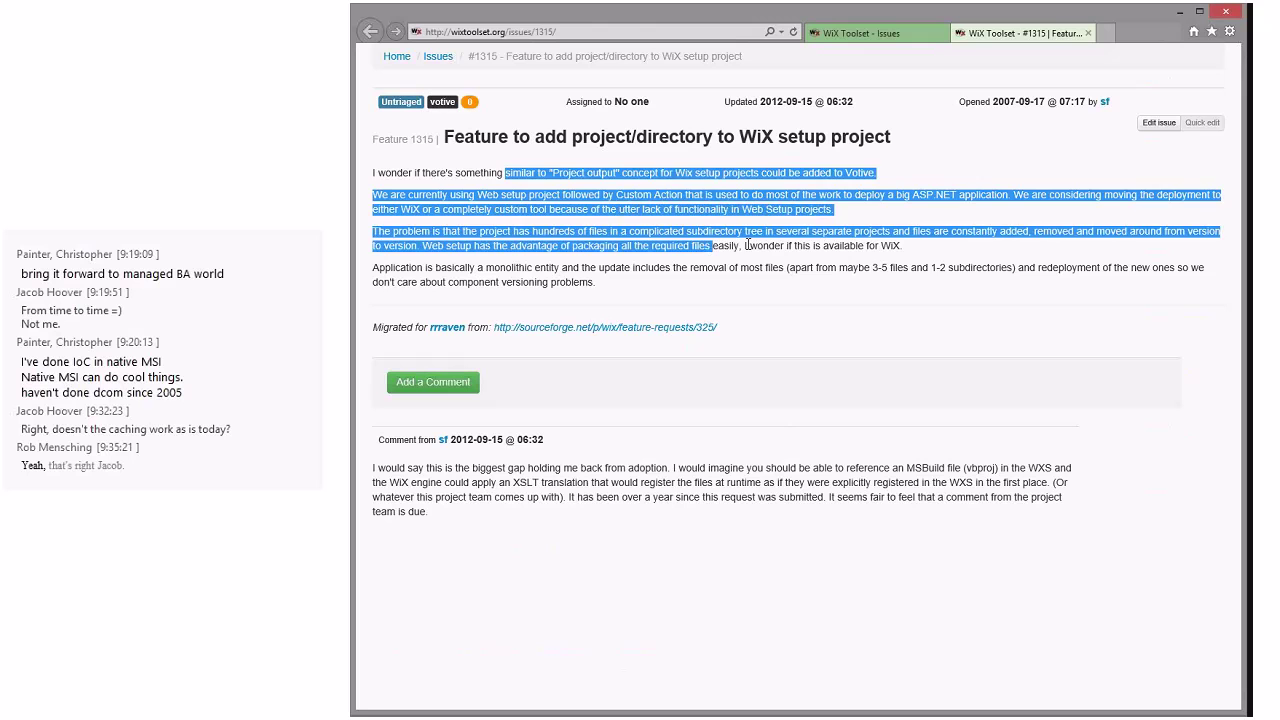
{"action": "left_click", "coordinate": [870, 264]}
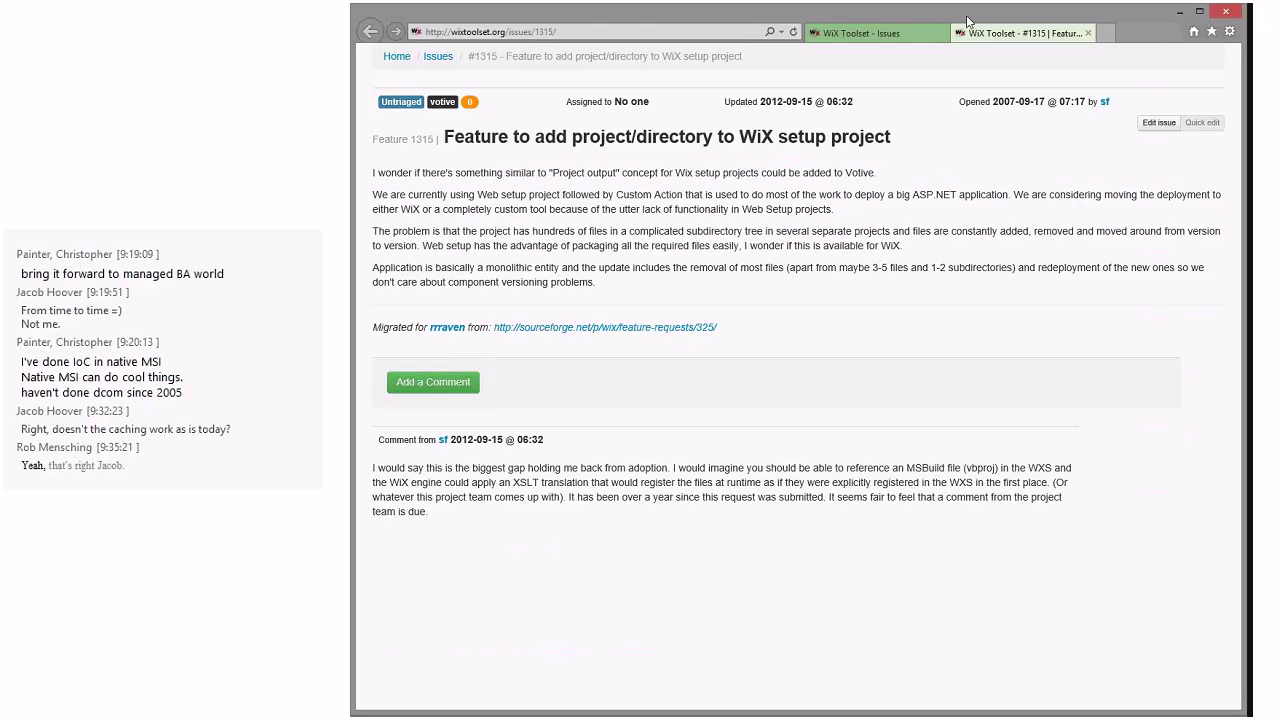
{"action": "left_click", "coordinate": [1088, 33]}
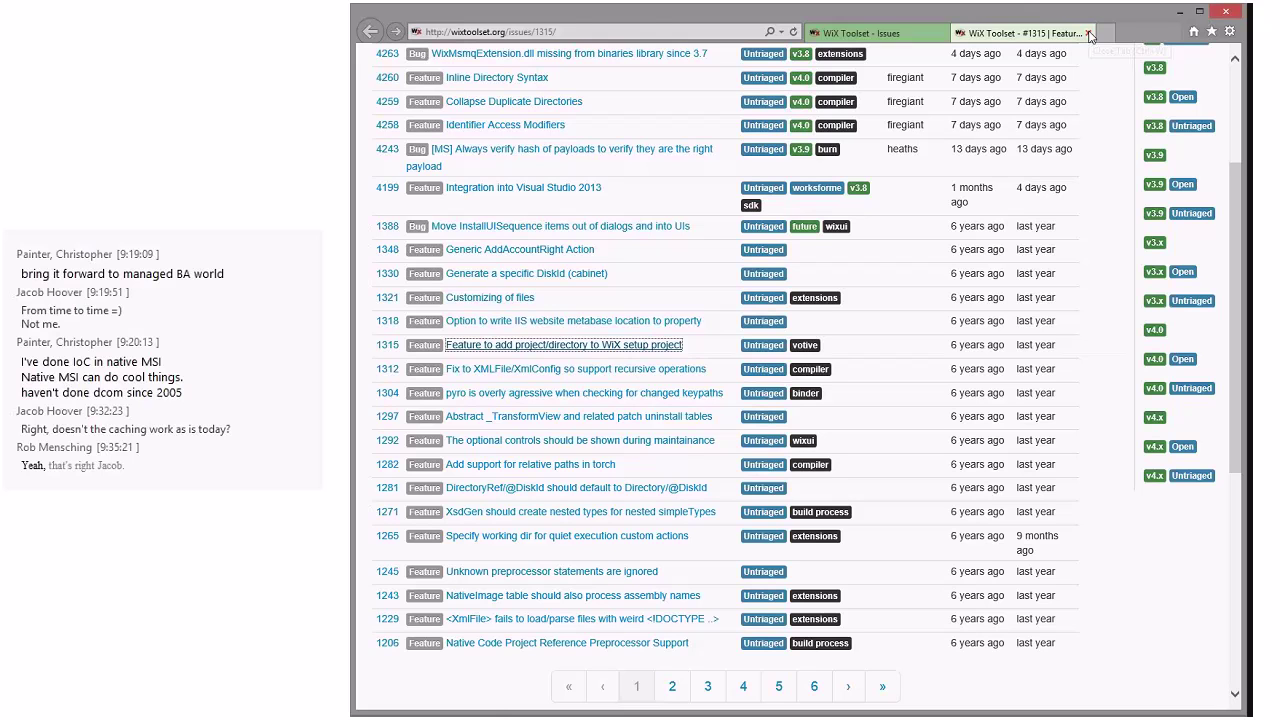
{"action": "left_click", "coordinate": [1088, 33]}
Step: Review issue 1312 on recursive XMLFile/XmlConfig operations and issue 1304 on pyro's changed-keypath checks, each in a separate tab, closing each tab after reading
{"action": "left_click", "coordinate": [612, 379]}
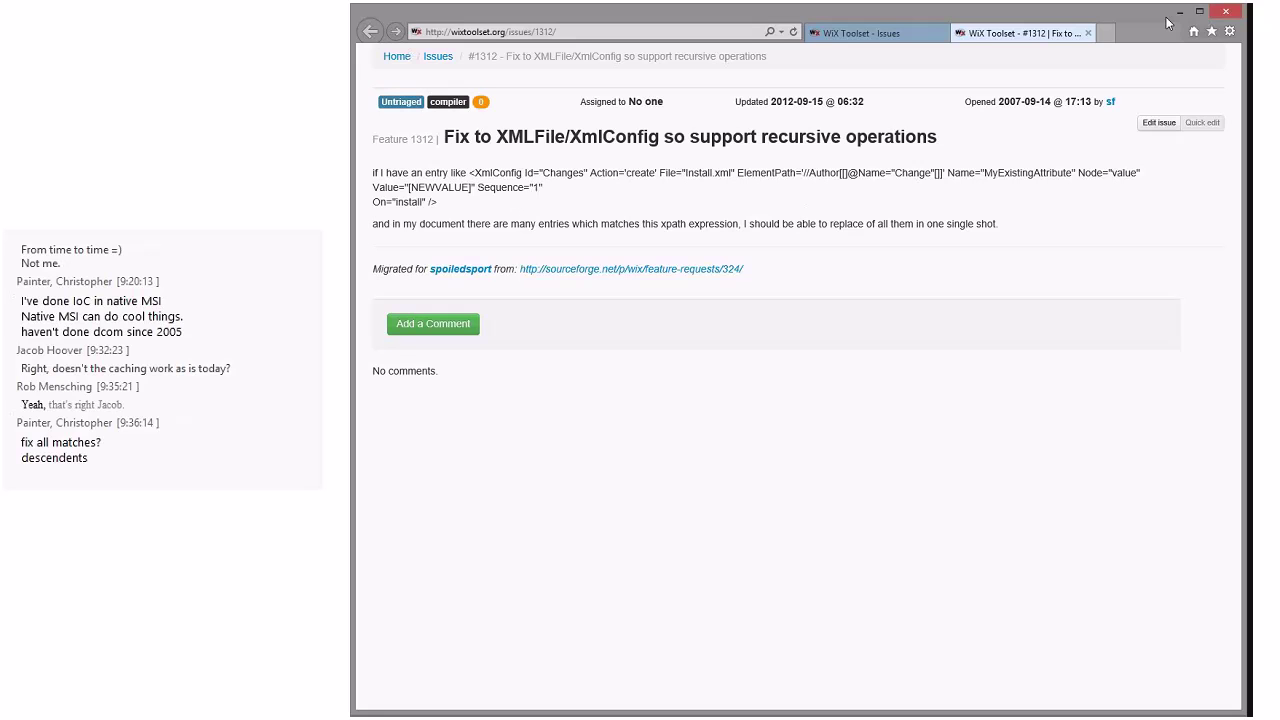
{"action": "left_click", "coordinate": [1089, 34]}
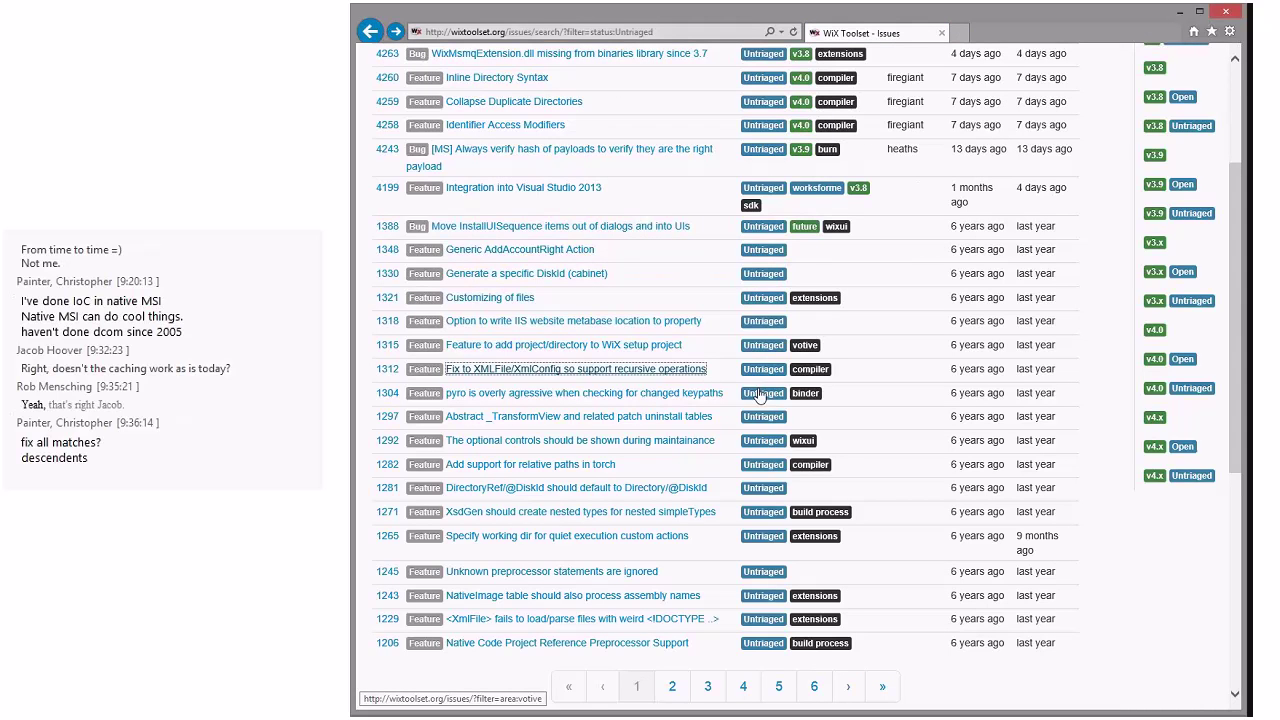
{"action": "middle_click", "coordinate": [712, 393]}
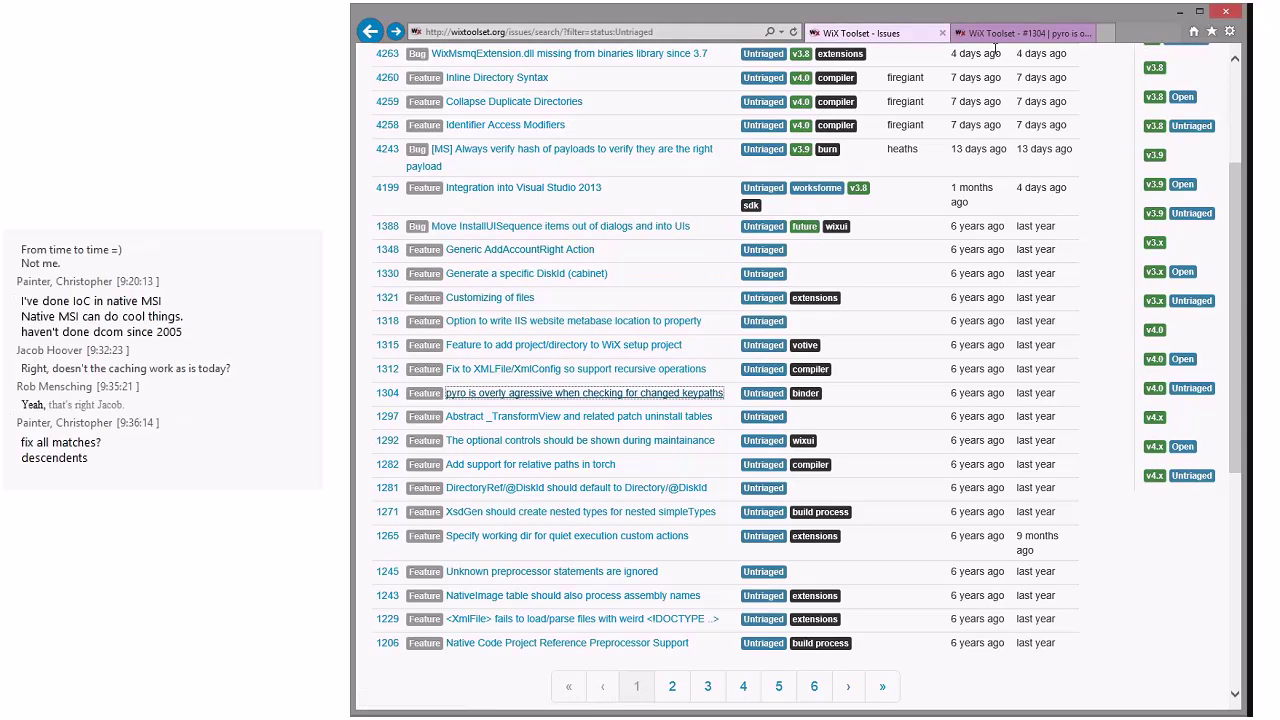
{"action": "left_click", "coordinate": [995, 40]}
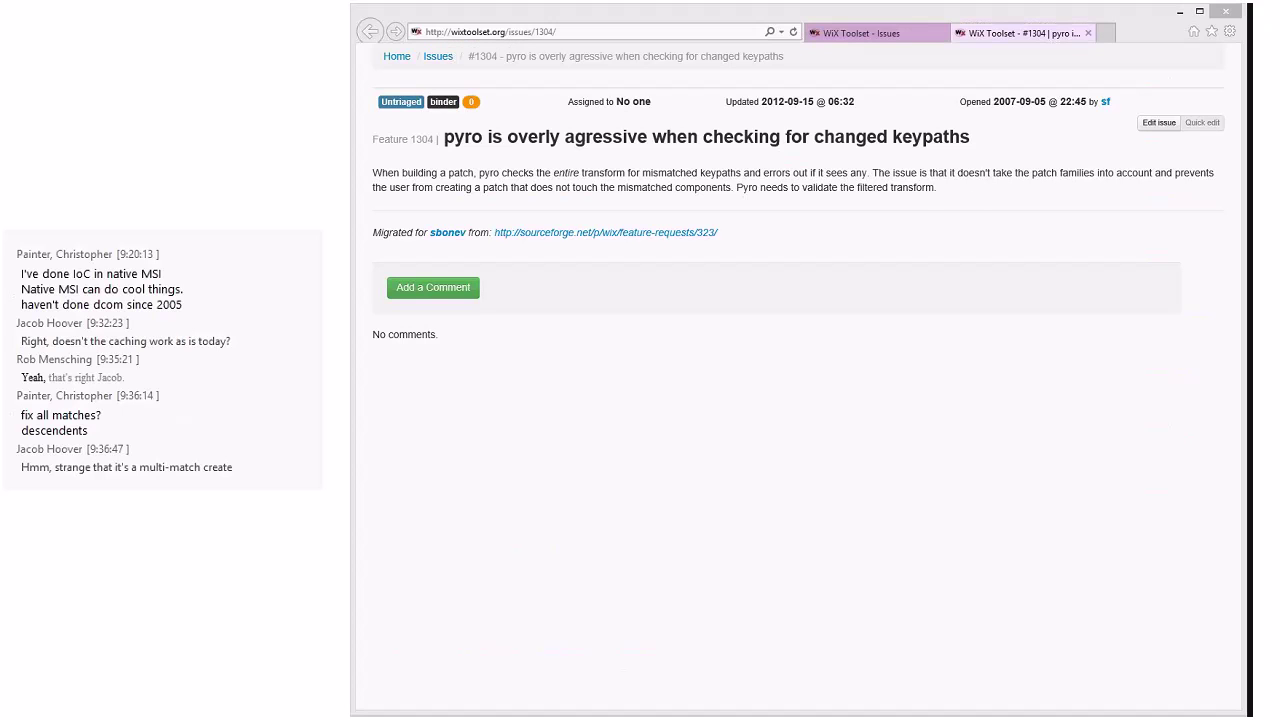
{"action": "left_click", "coordinate": [926, 201]}
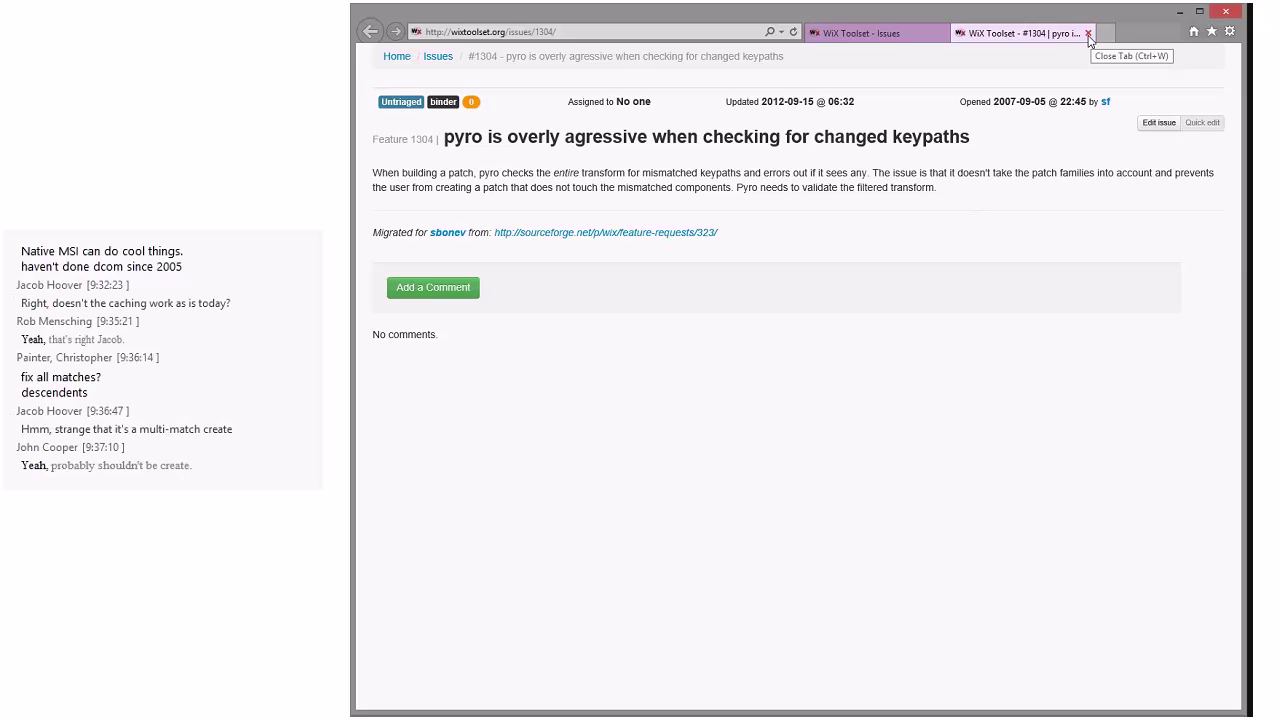
{"action": "left_click", "coordinate": [1088, 33]}
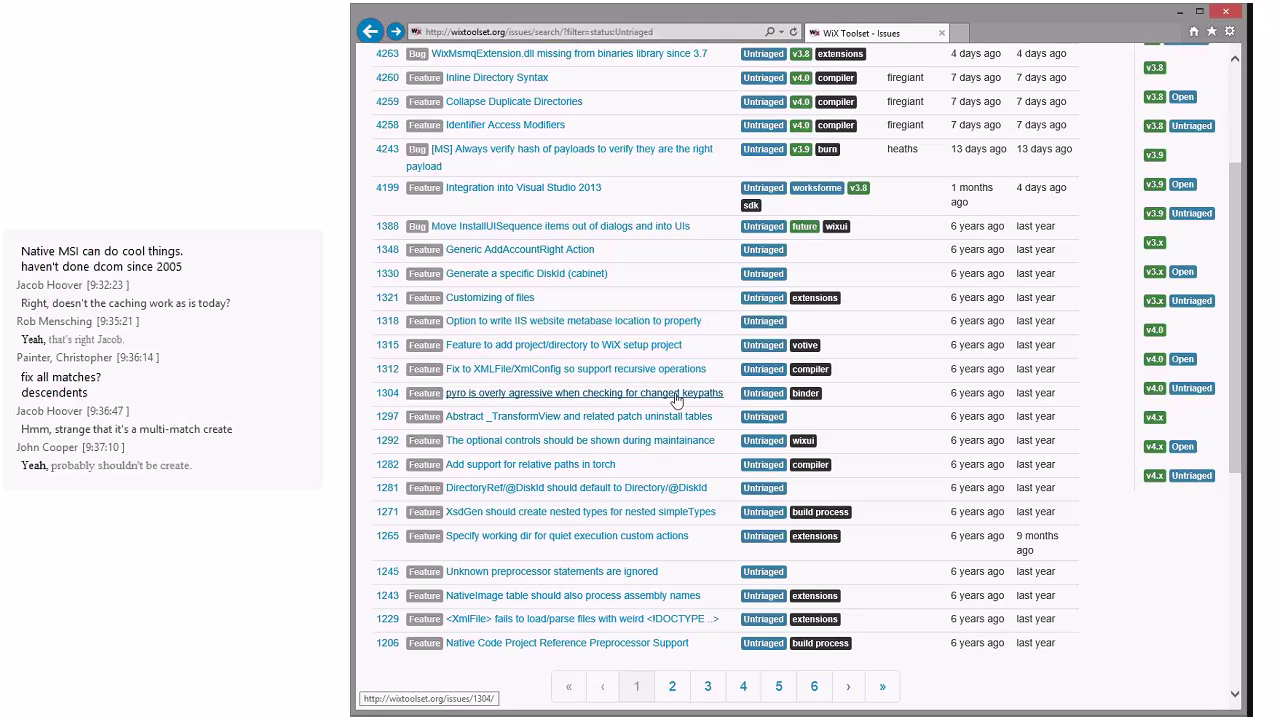
Step: Review issue 1297, "Abstract _TransformView and related patch uninstall tables", with its comment in a separate tab and close that tab
{"action": "middle_click", "coordinate": [676, 416]}
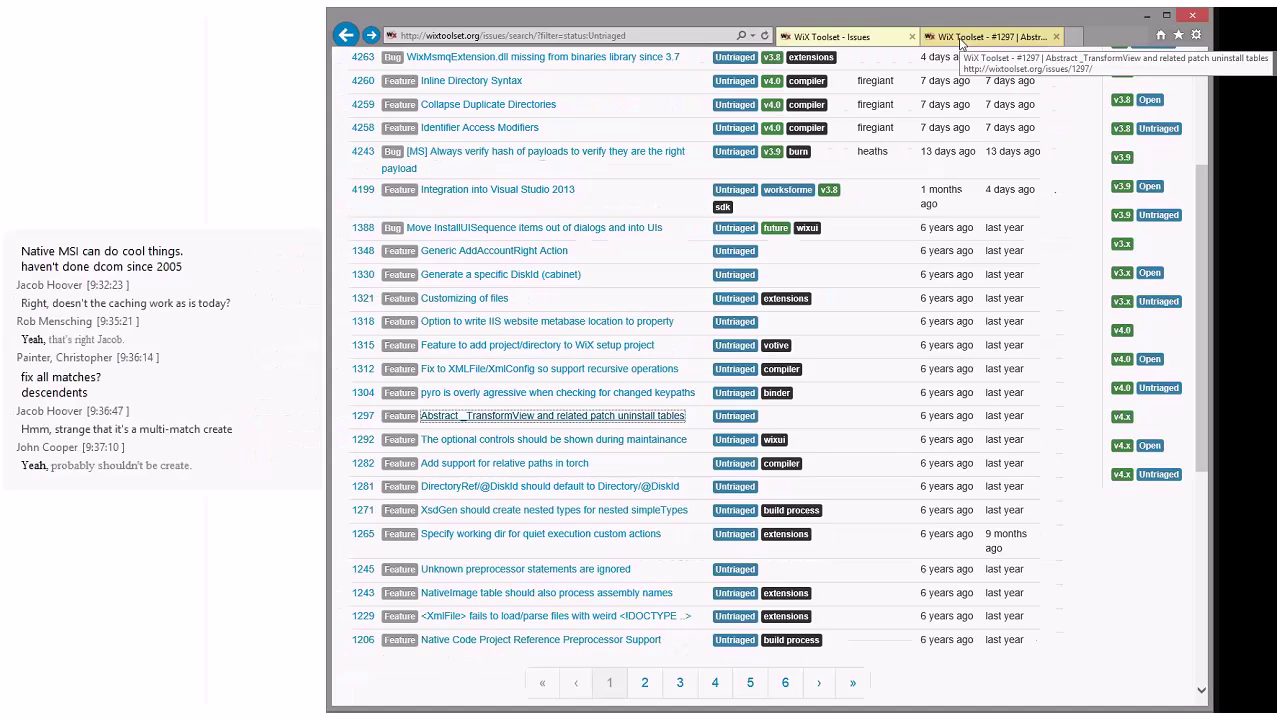
{"action": "left_click", "coordinate": [960, 42]}
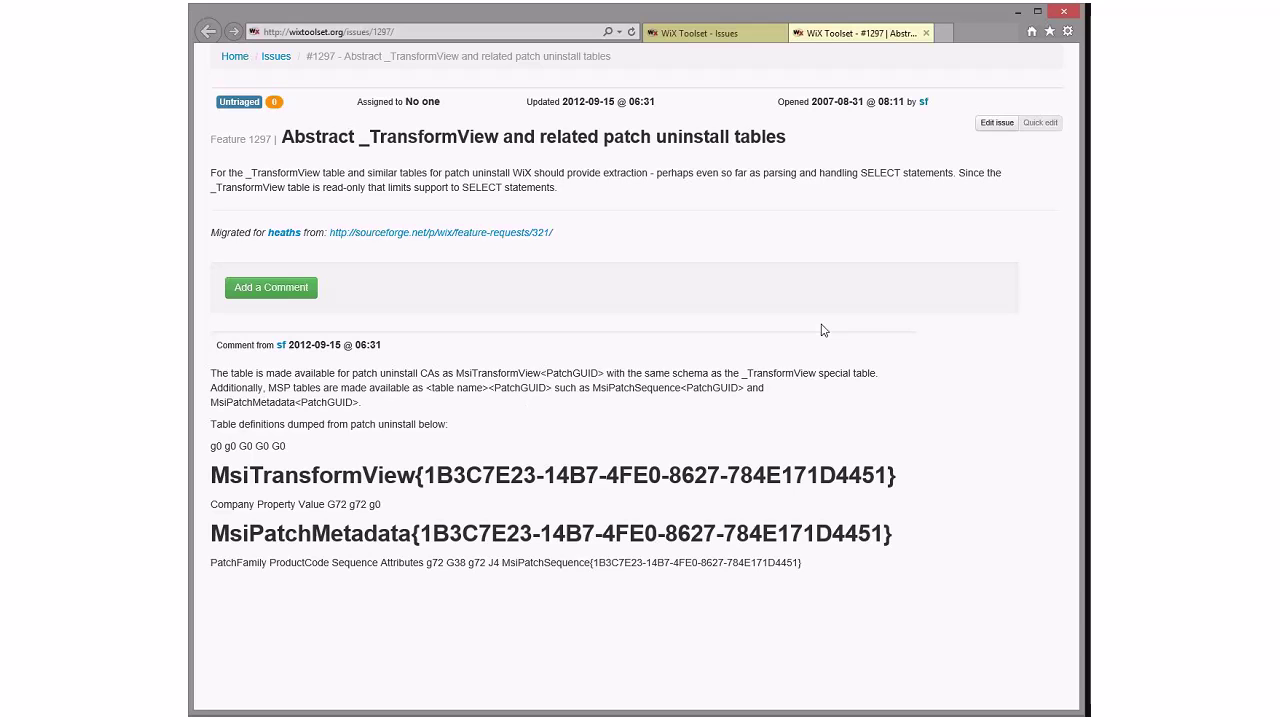
{"action": "left_click", "coordinate": [926, 35]}
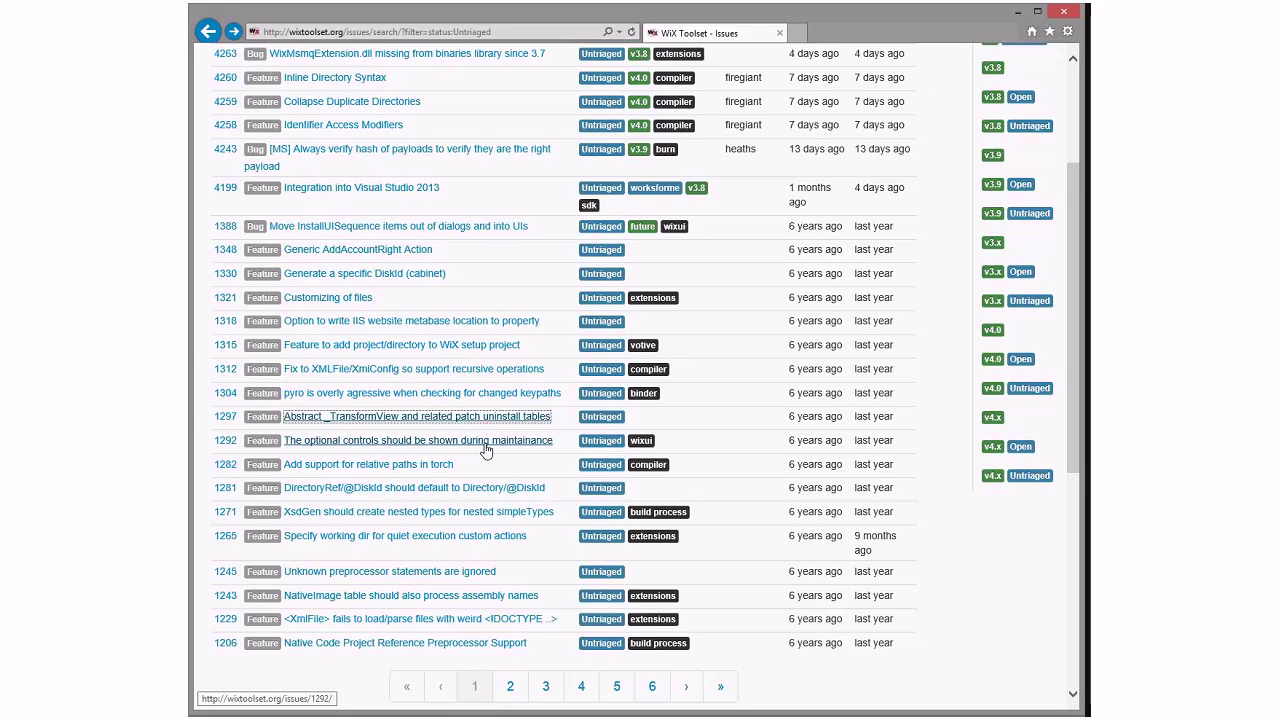
Step: Review issue 1292, "The optional controls should be shown during maintainance", especially its last description paragraph, in a separate tab and close that tab
{"action": "middle_click", "coordinate": [485, 451]}
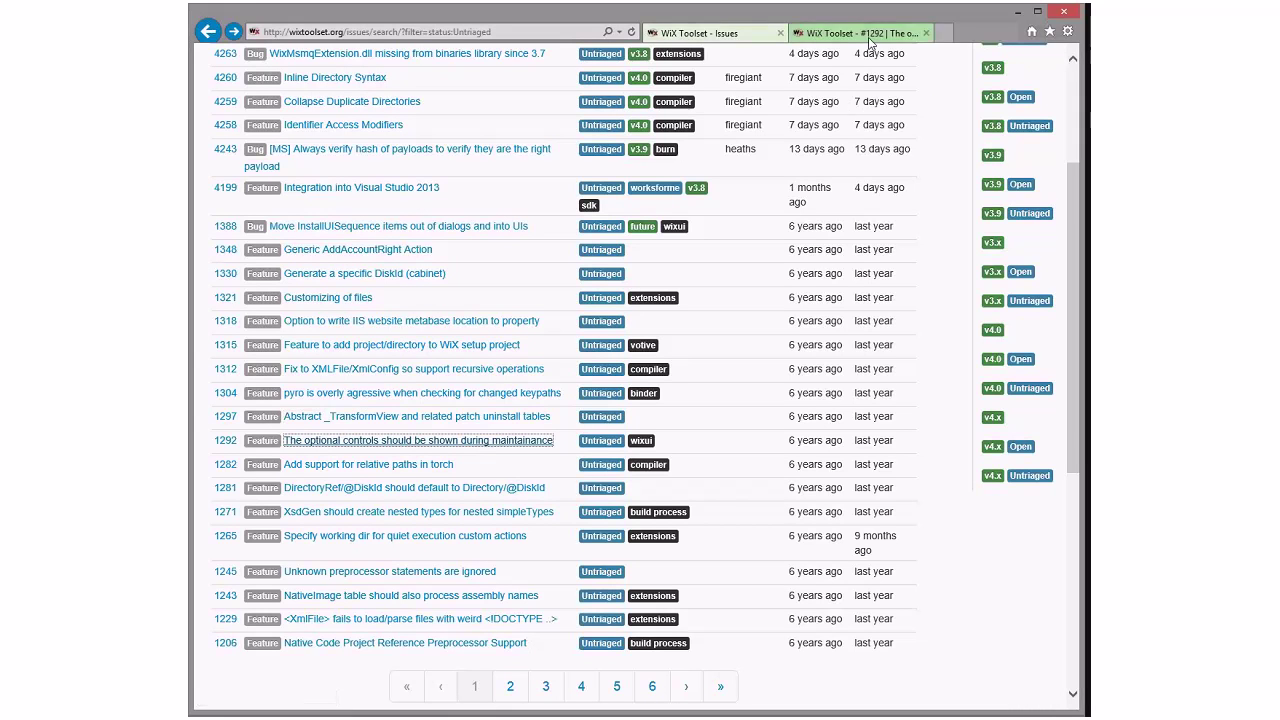
{"action": "left_click", "coordinate": [867, 34]}
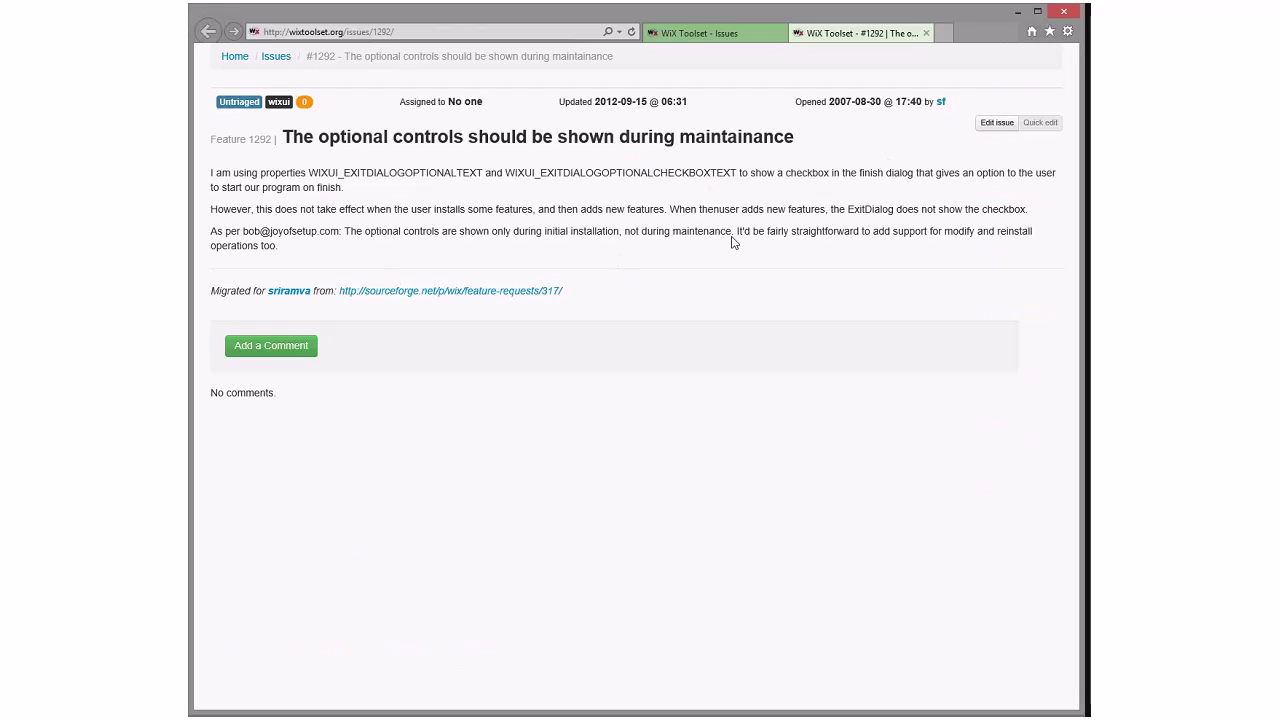
{"action": "left_click_drag", "start_coordinate": [243, 233], "coordinate": [602, 244]}
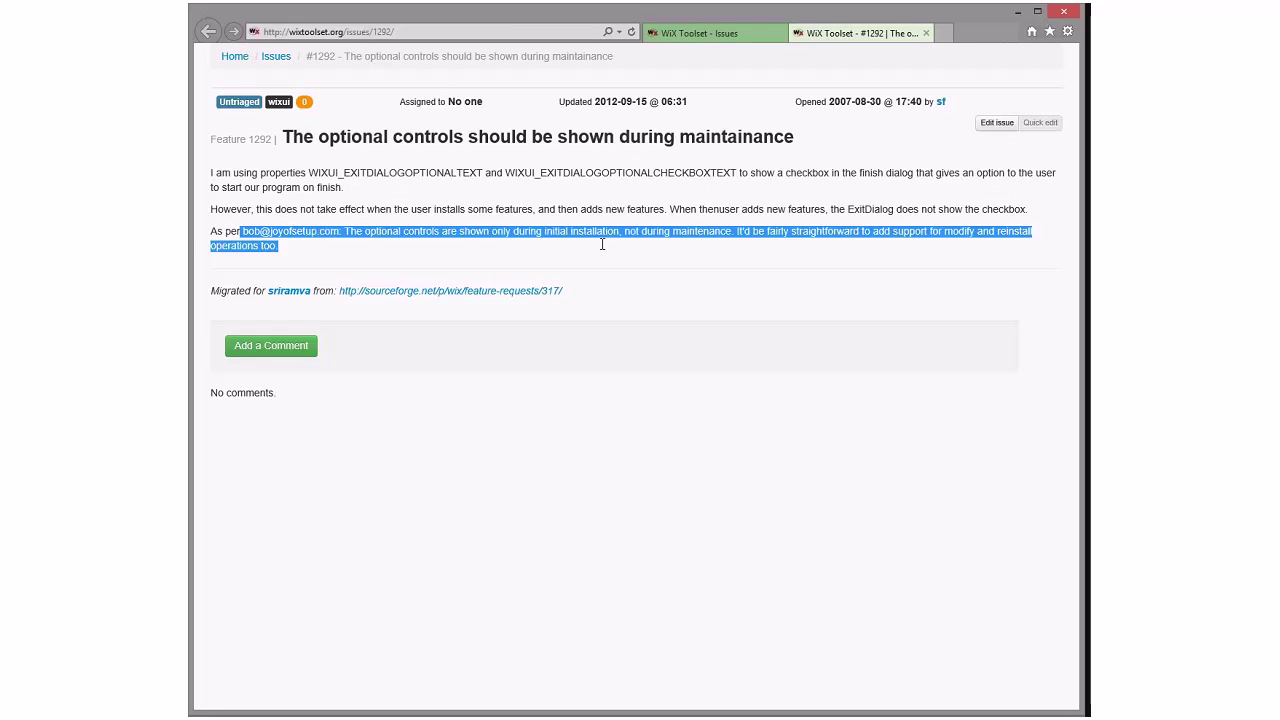
{"action": "double_click", "coordinate": [353, 231]}
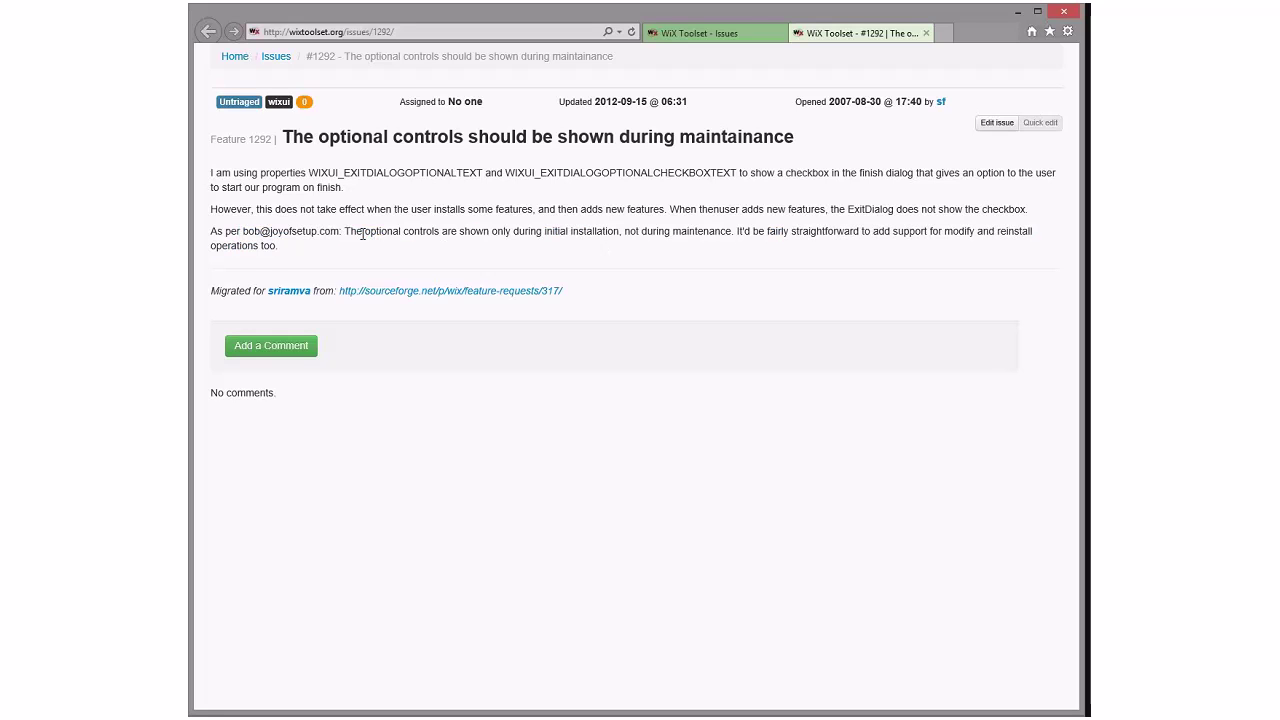
{"action": "left_click_drag", "start_coordinate": [353, 231], "coordinate": [723, 240]}
{"action": "left_click", "coordinate": [724, 274]}
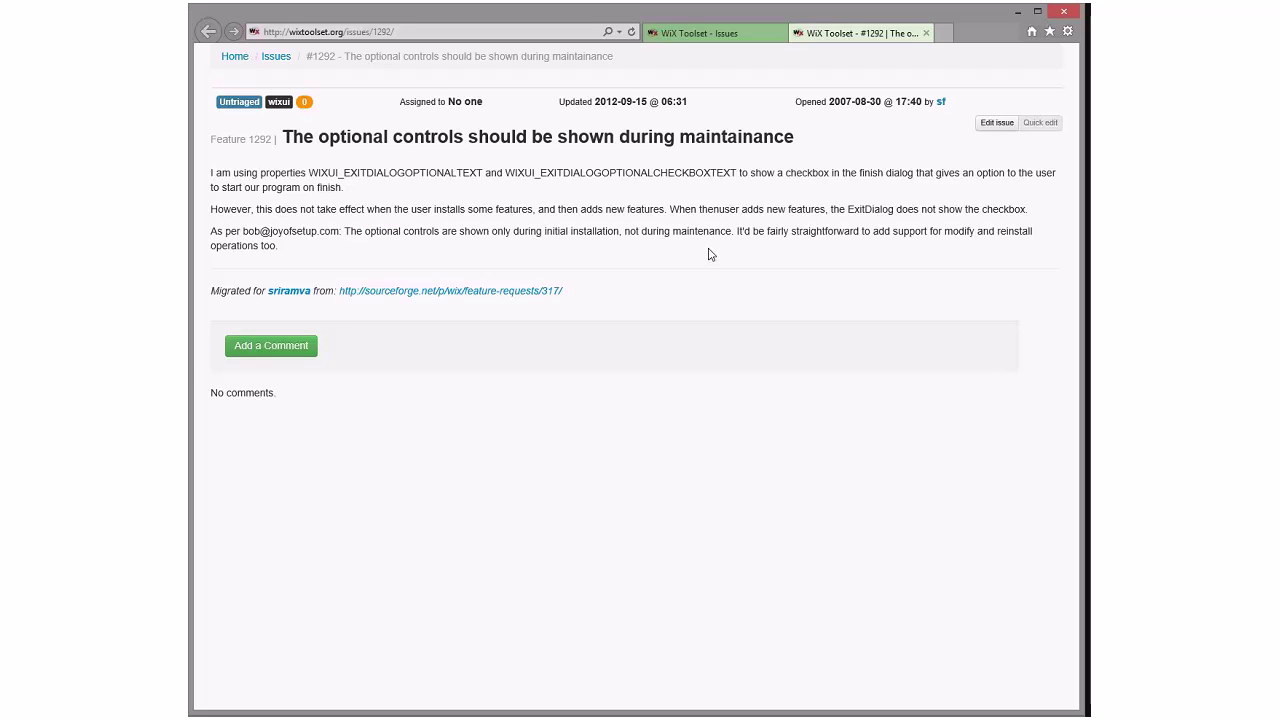
{"action": "left_click", "coordinate": [928, 34]}
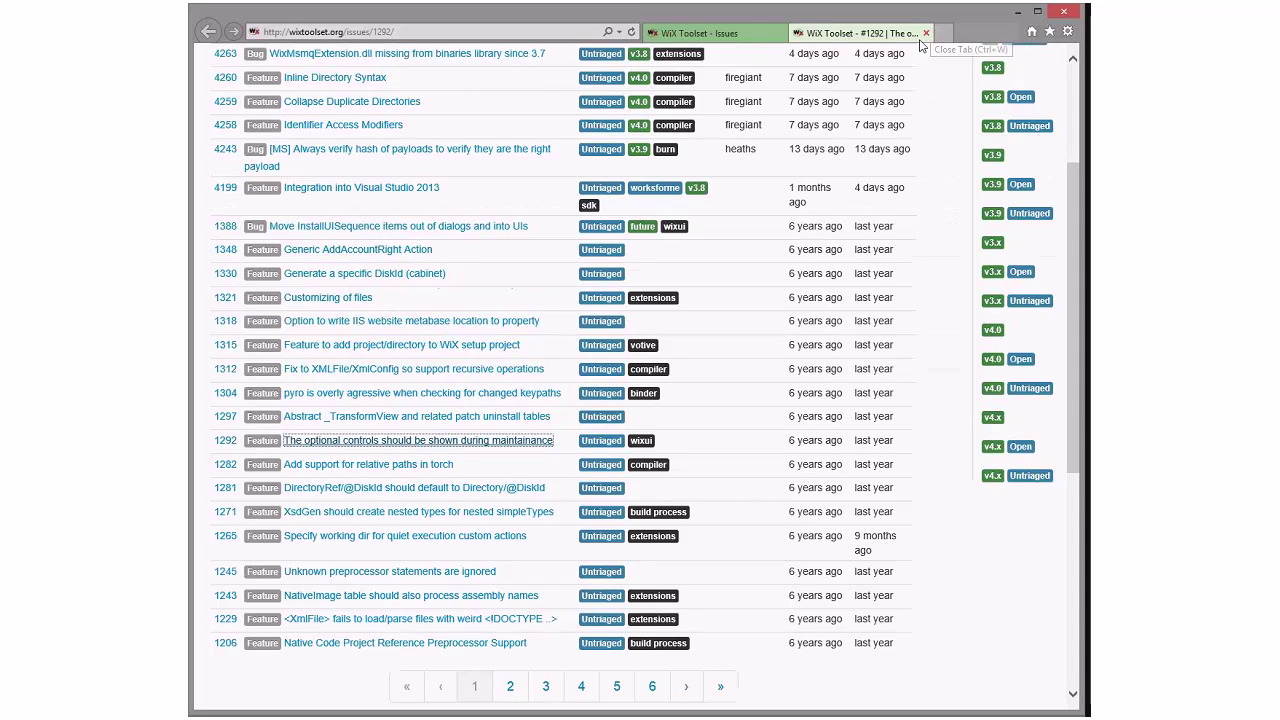
{"action": "middle_click", "coordinate": [414, 465]}
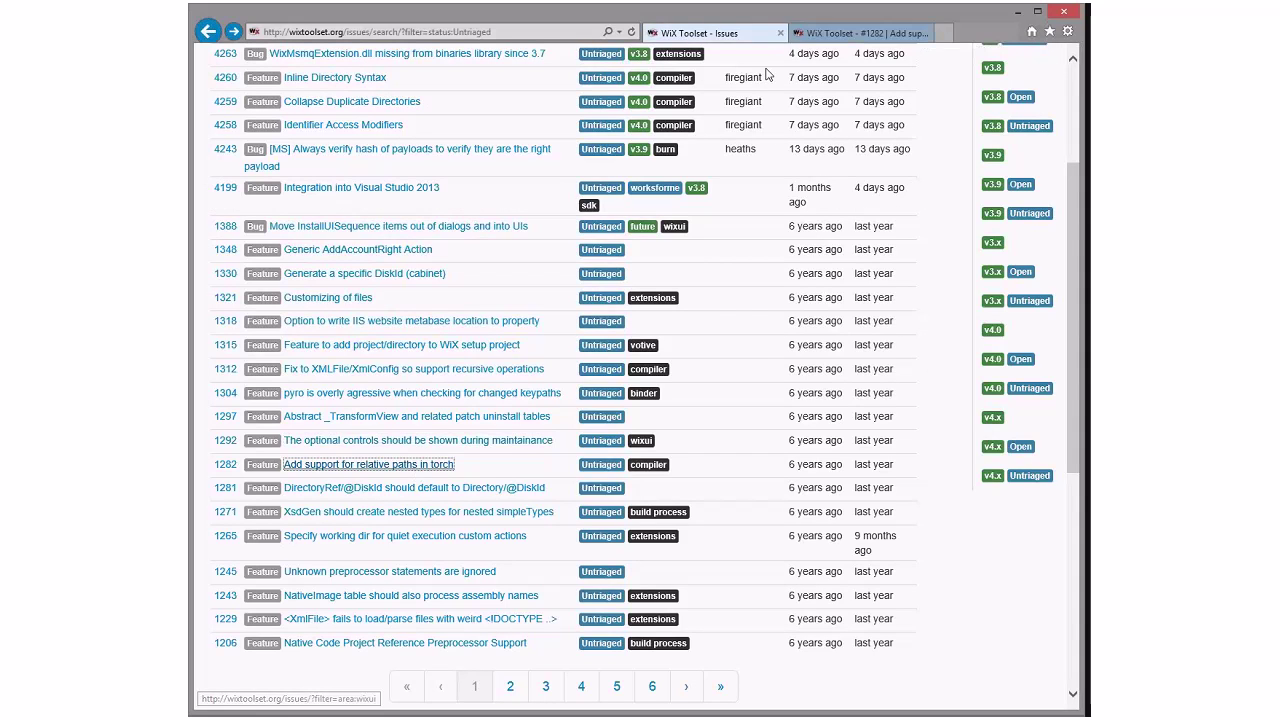
{"action": "left_click", "coordinate": [857, 33]}
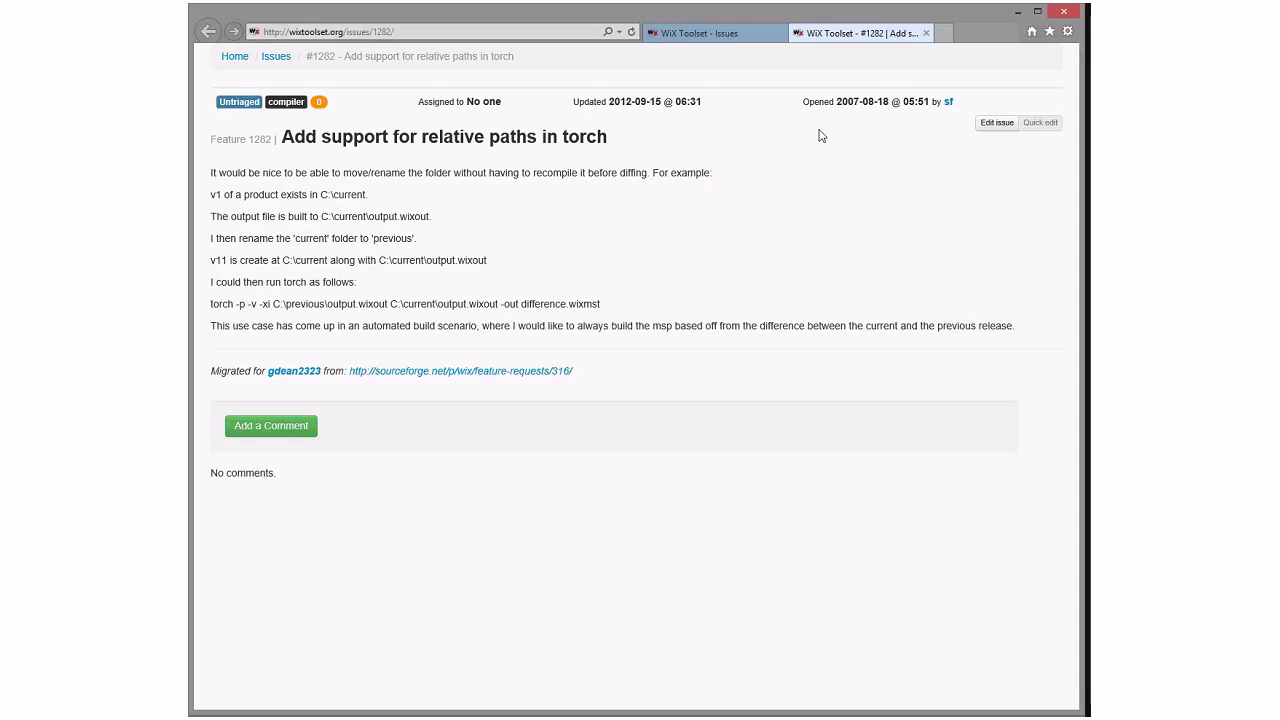
{"action": "left_click", "coordinate": [926, 33]}
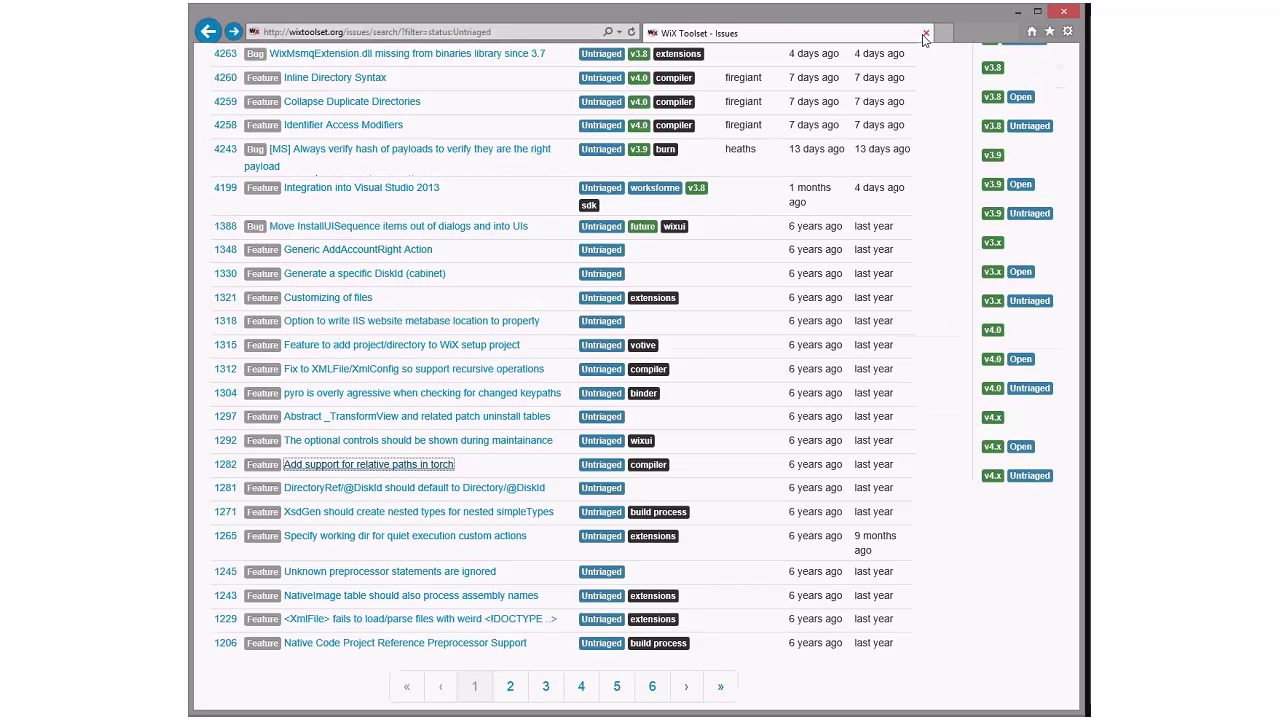
{"action": "left_click", "coordinate": [414, 487], "text": "ctrl"}
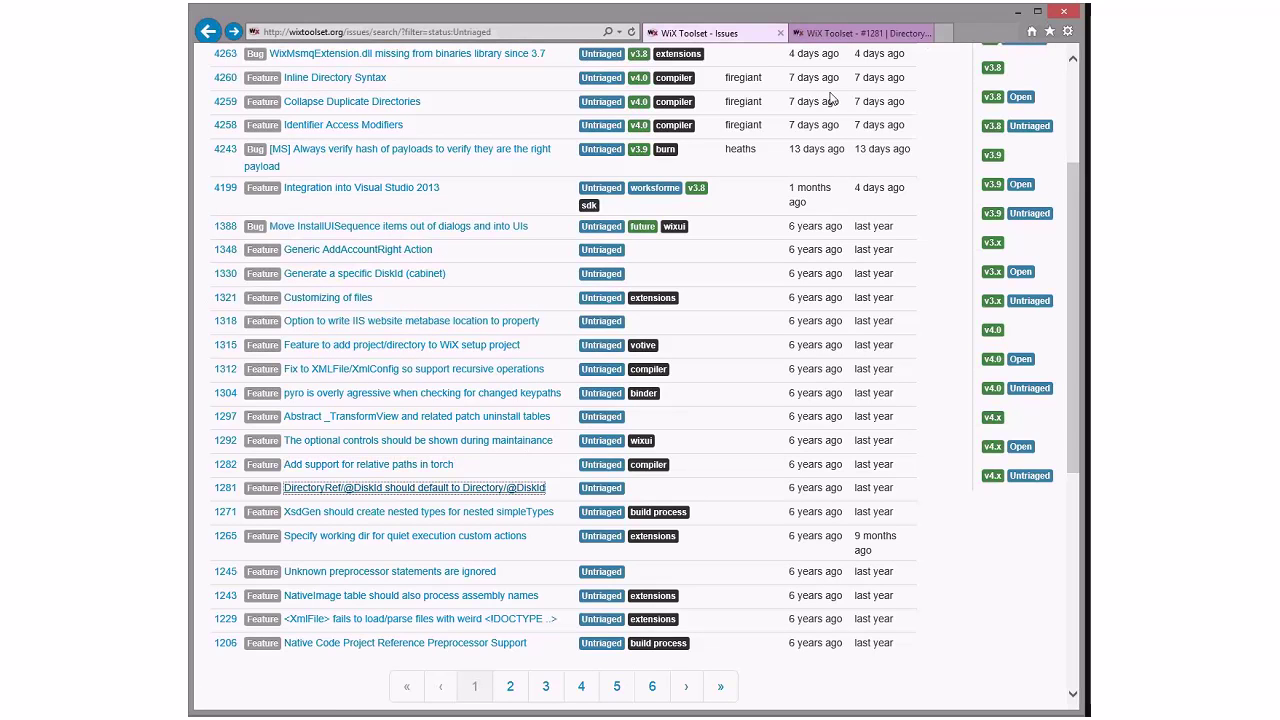
{"action": "left_click", "coordinate": [860, 33]}
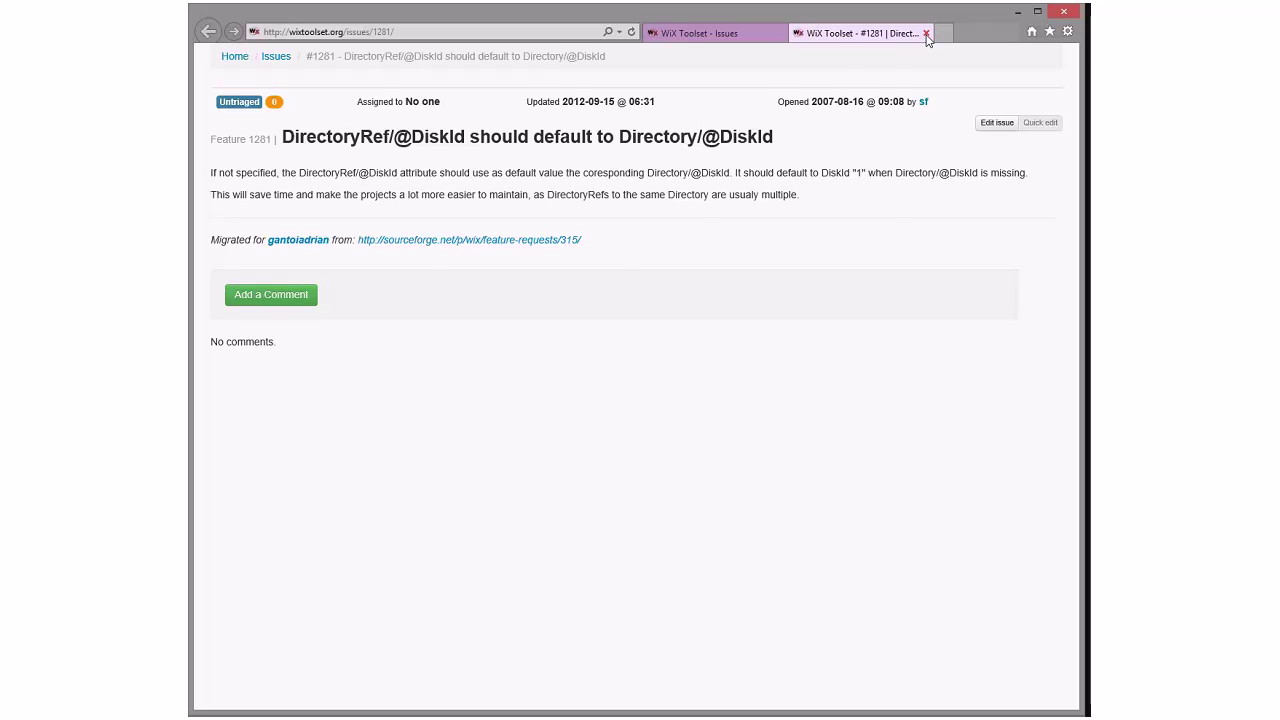
{"action": "left_click", "coordinate": [926, 34]}
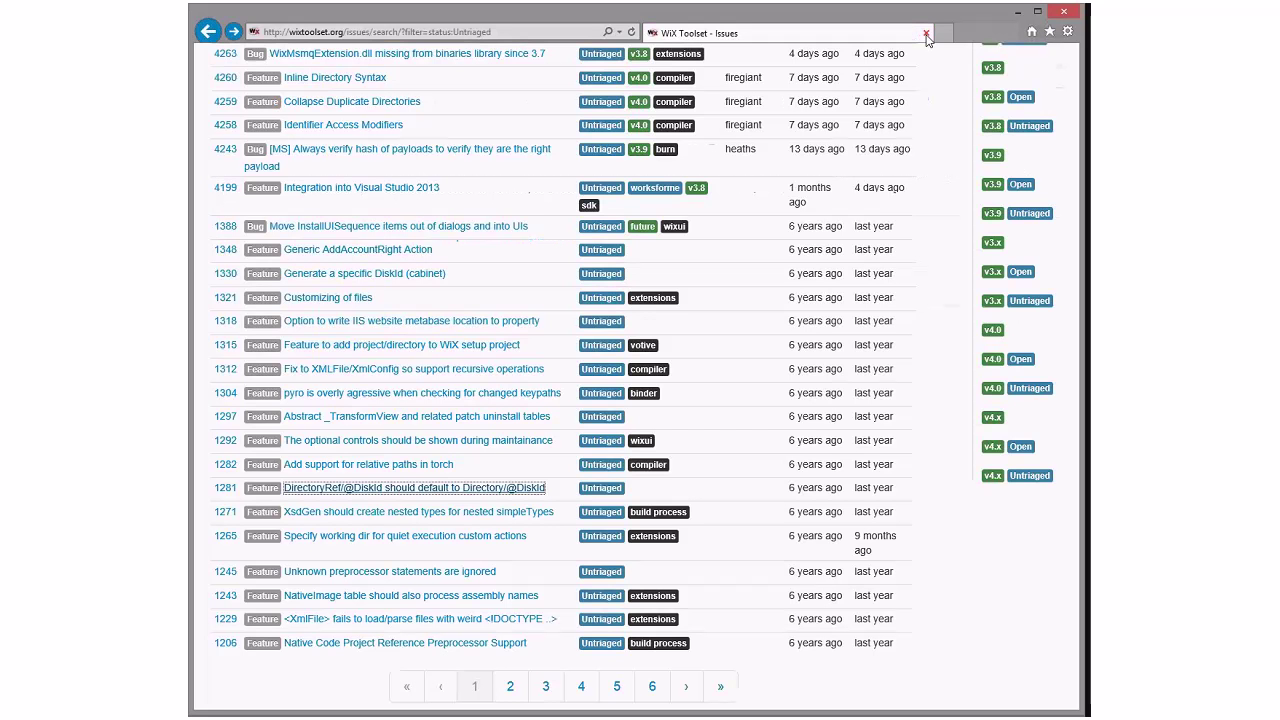
Step: Review issue 1271 on XsdGen nested types and issue 1265 on the quiet execution working dir, each in a separate tab, closing each after reading
{"action": "middle_click", "coordinate": [465, 513]}
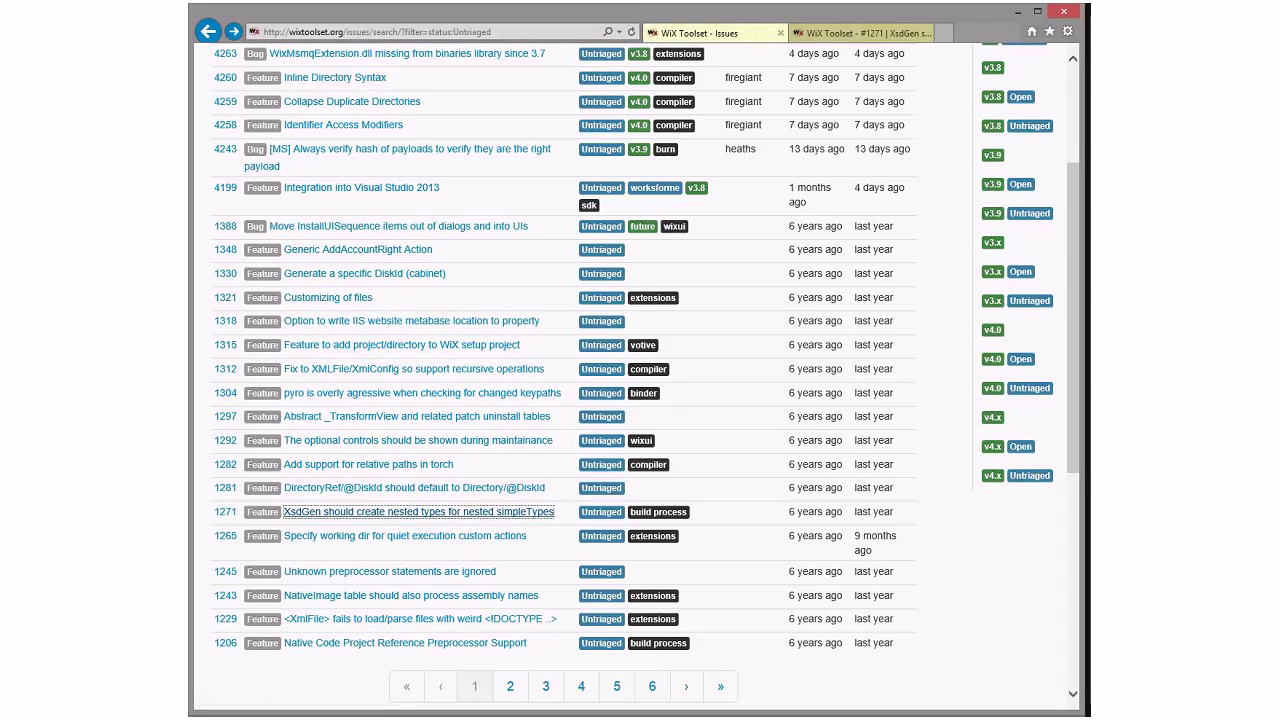
{"action": "left_click", "coordinate": [870, 36]}
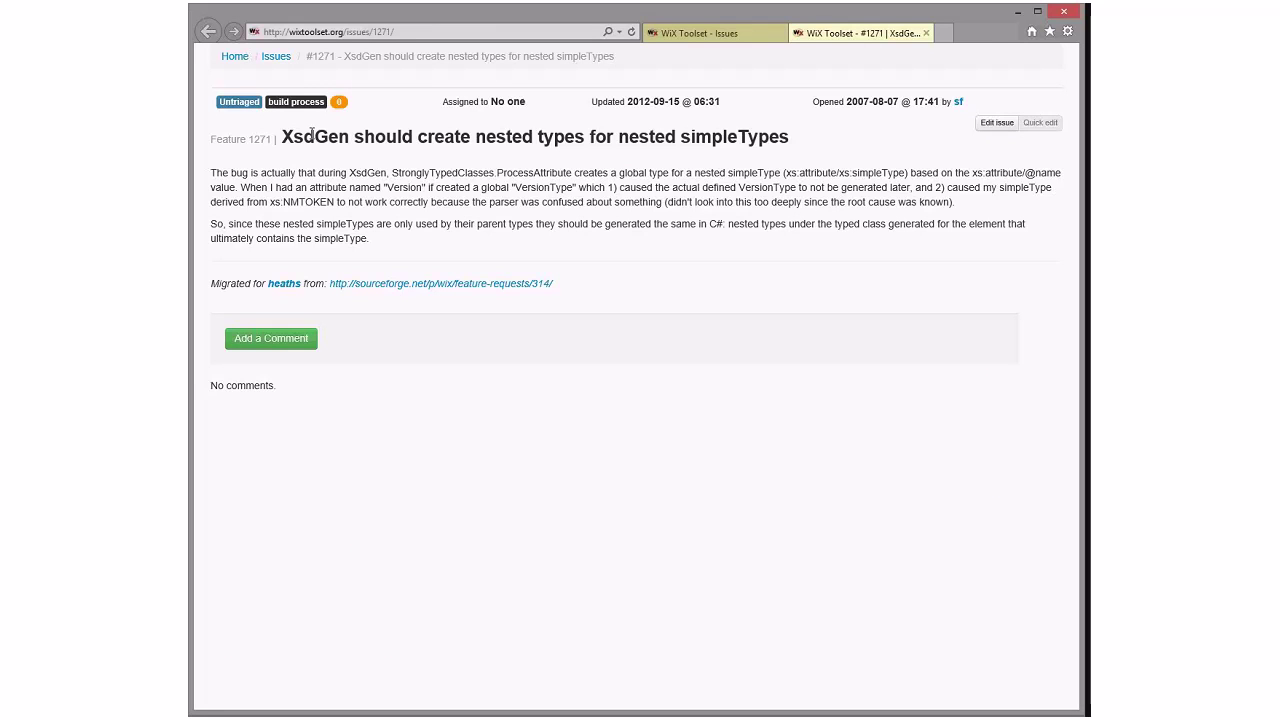
{"action": "left_click", "coordinate": [925, 34]}
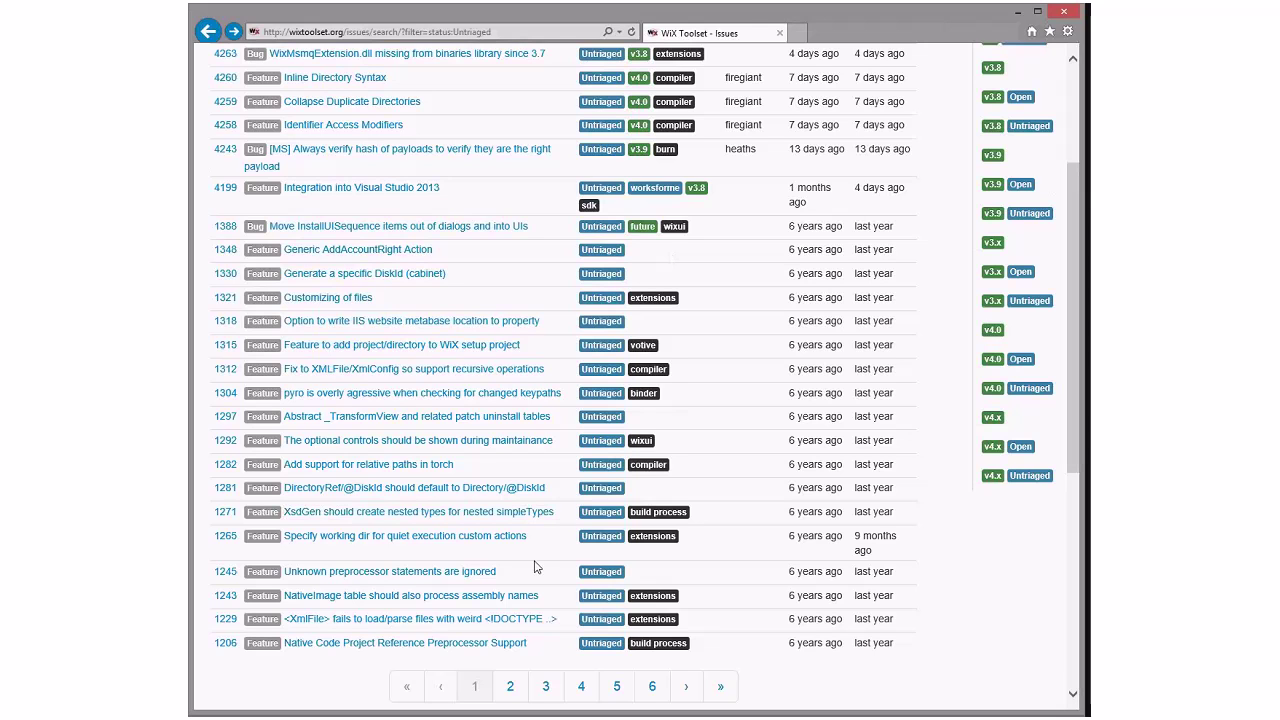
{"action": "middle_click", "coordinate": [470, 538]}
{"action": "left_click", "coordinate": [842, 38]}
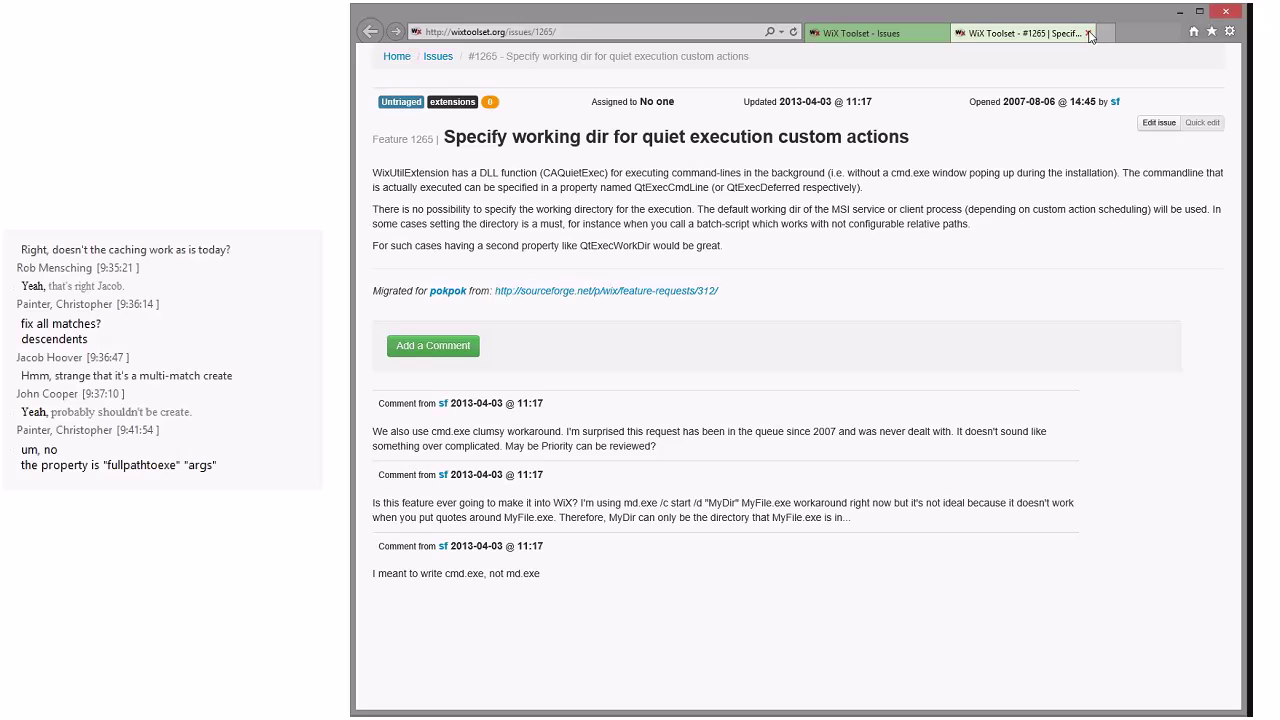
{"action": "left_click", "coordinate": [1089, 34]}
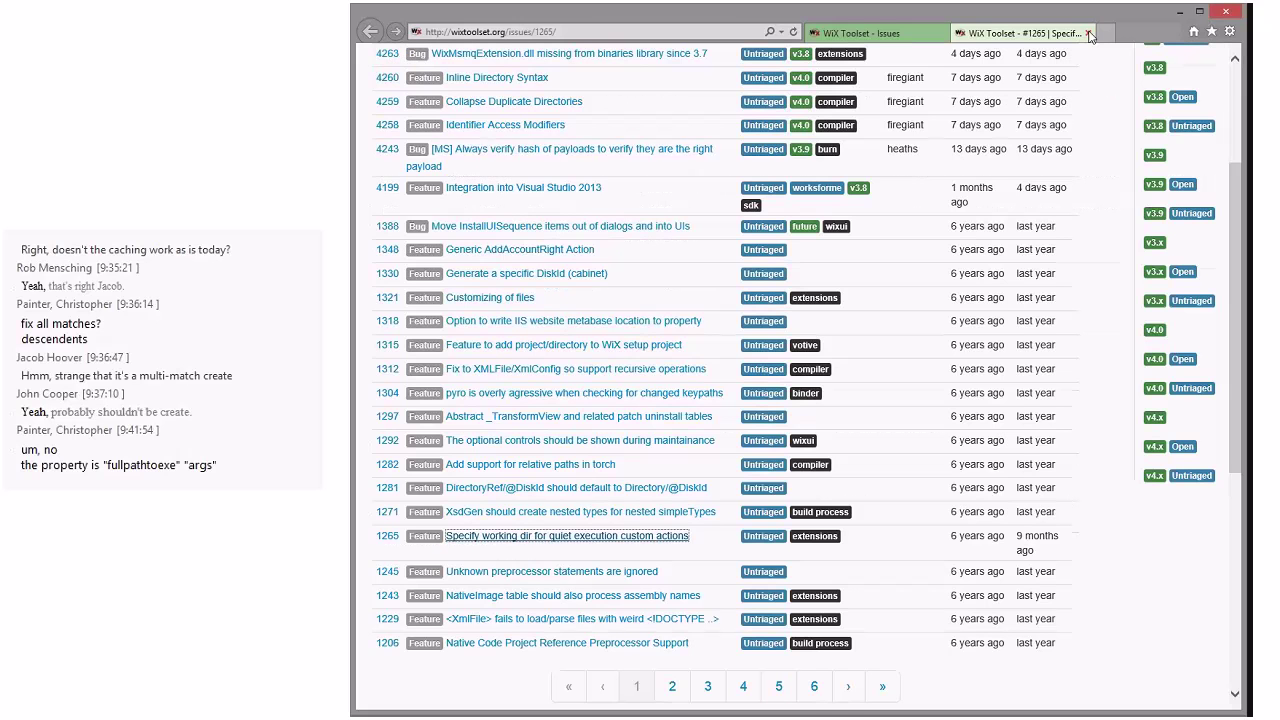
Step: Open issue 1245, "Unknown preprocessor statements are ignored", in a separate tab and read its description
{"action": "middle_click", "coordinate": [580, 574]}
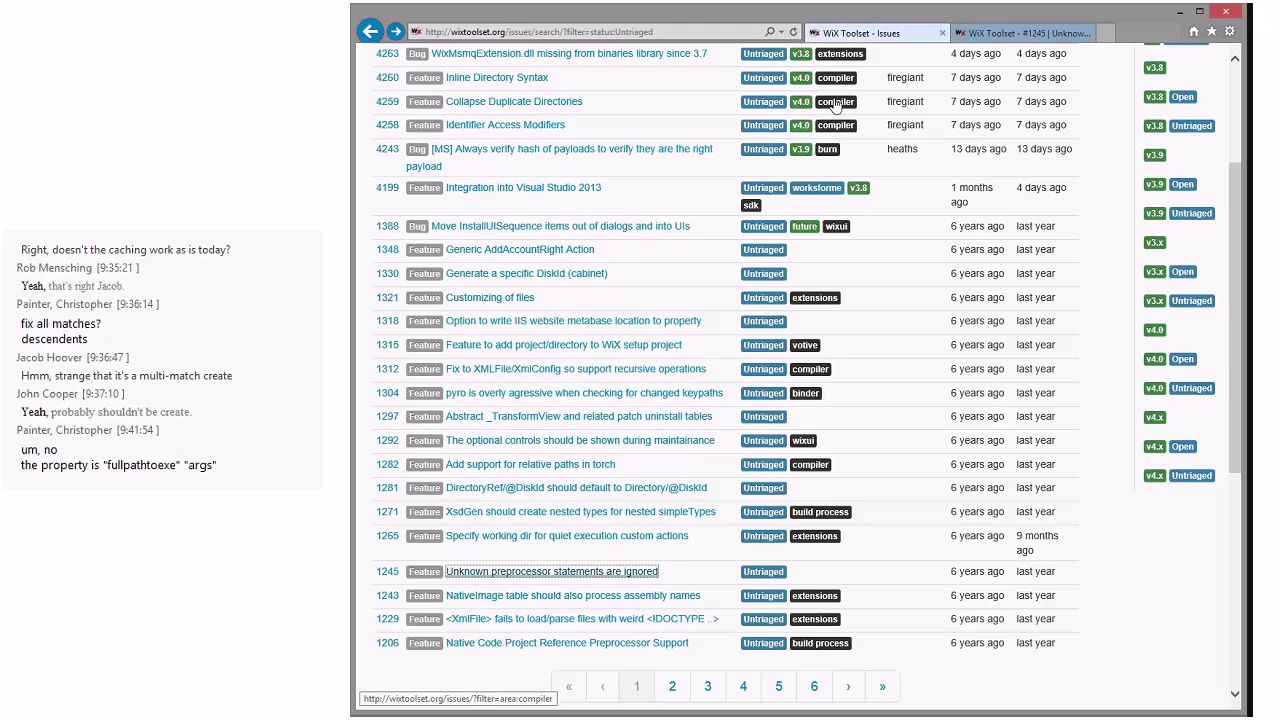
{"action": "left_click", "coordinate": [1022, 42]}
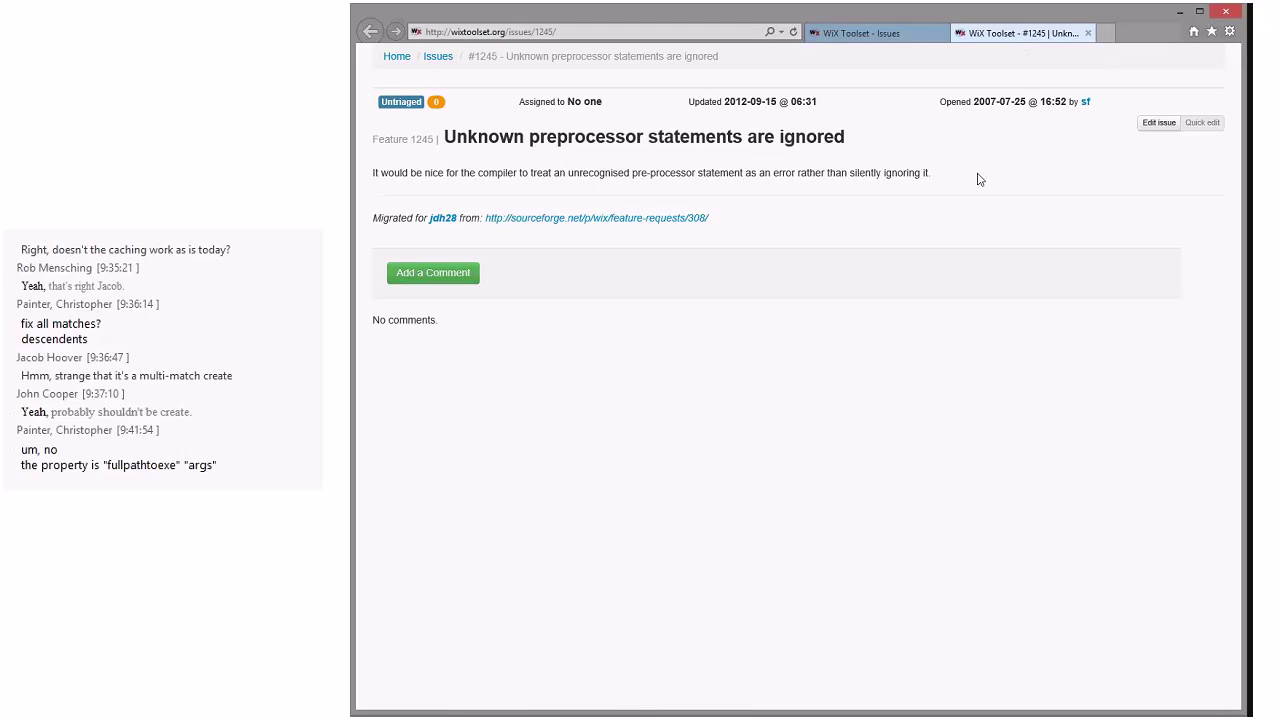